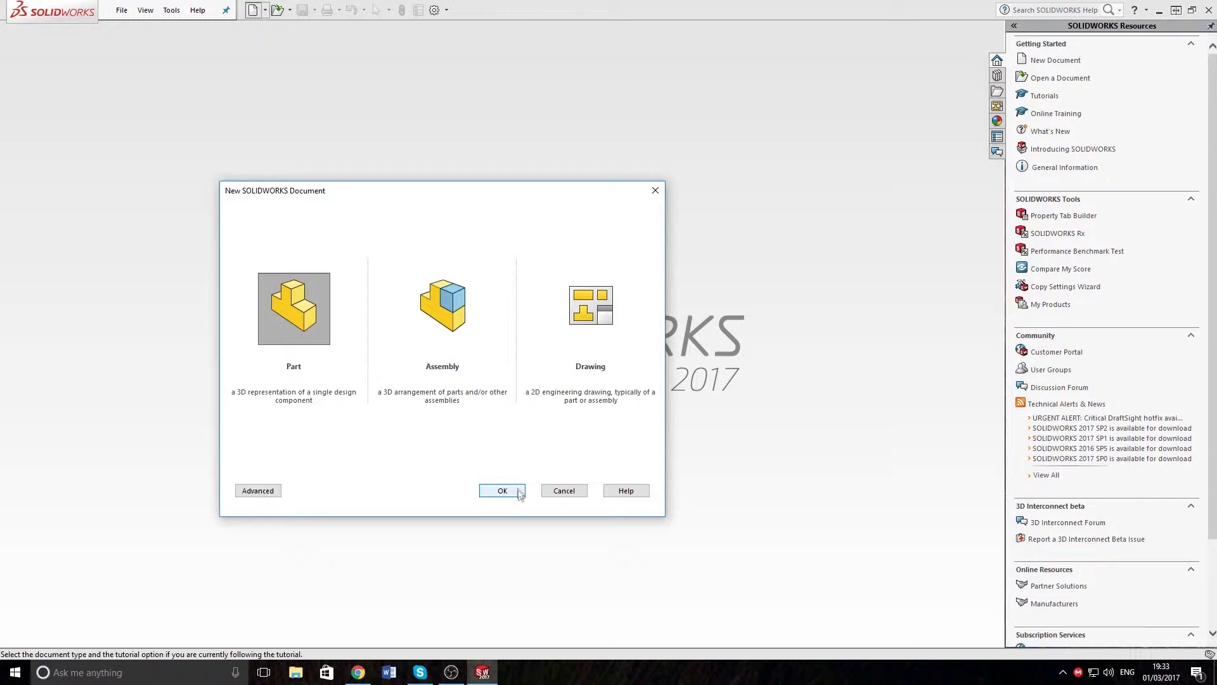
Step: Create a new part document and bring up the solid feature commands
left_click(518, 491)
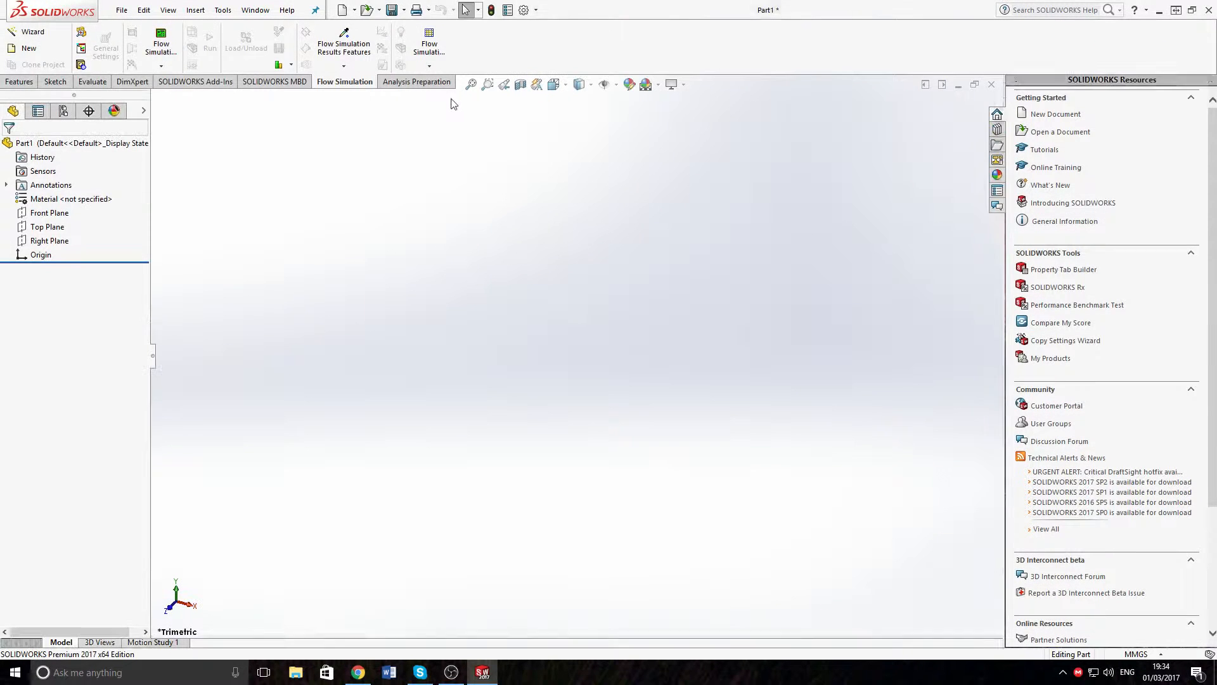
left_click(18, 82)
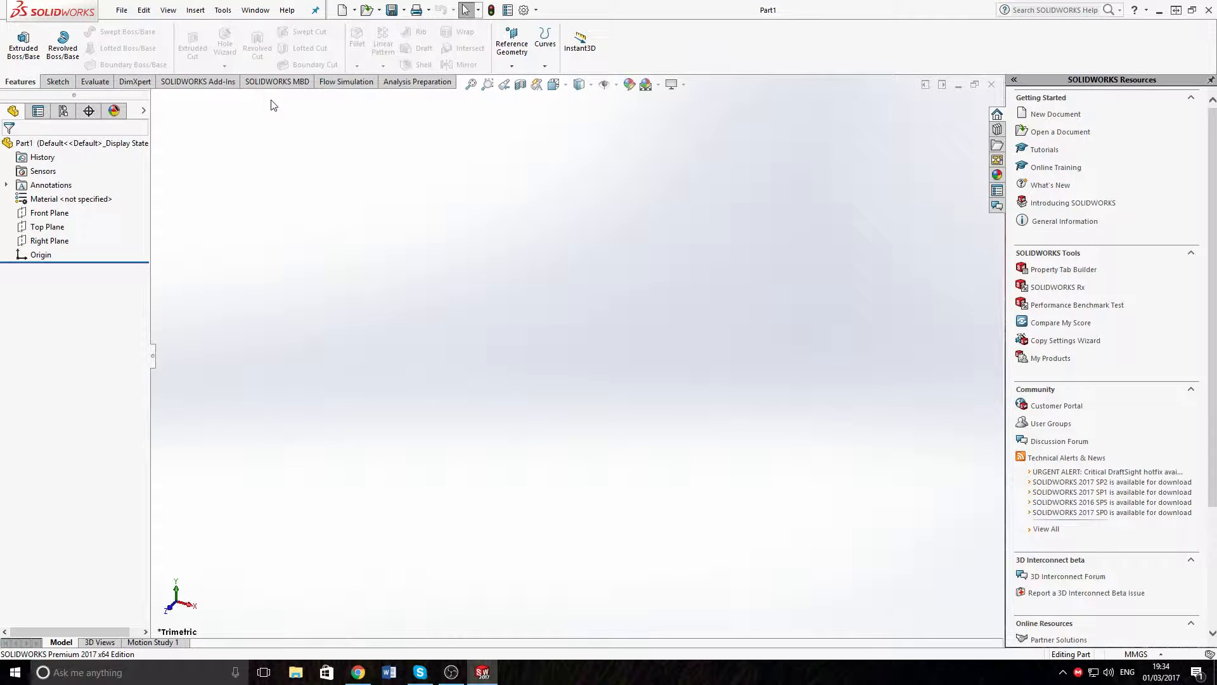
Step: Make the Front, Top and Right reference planes visible in the model view
middle_click_drag(388, 299, 483, 453)
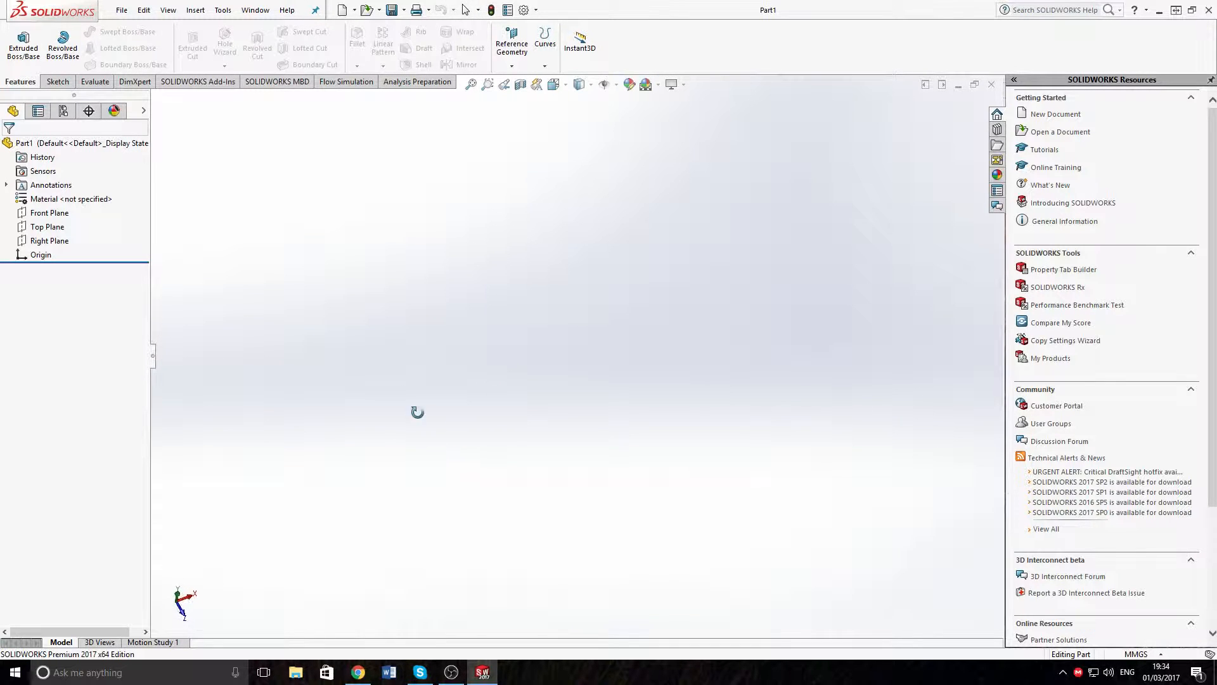
right_click(47, 216)
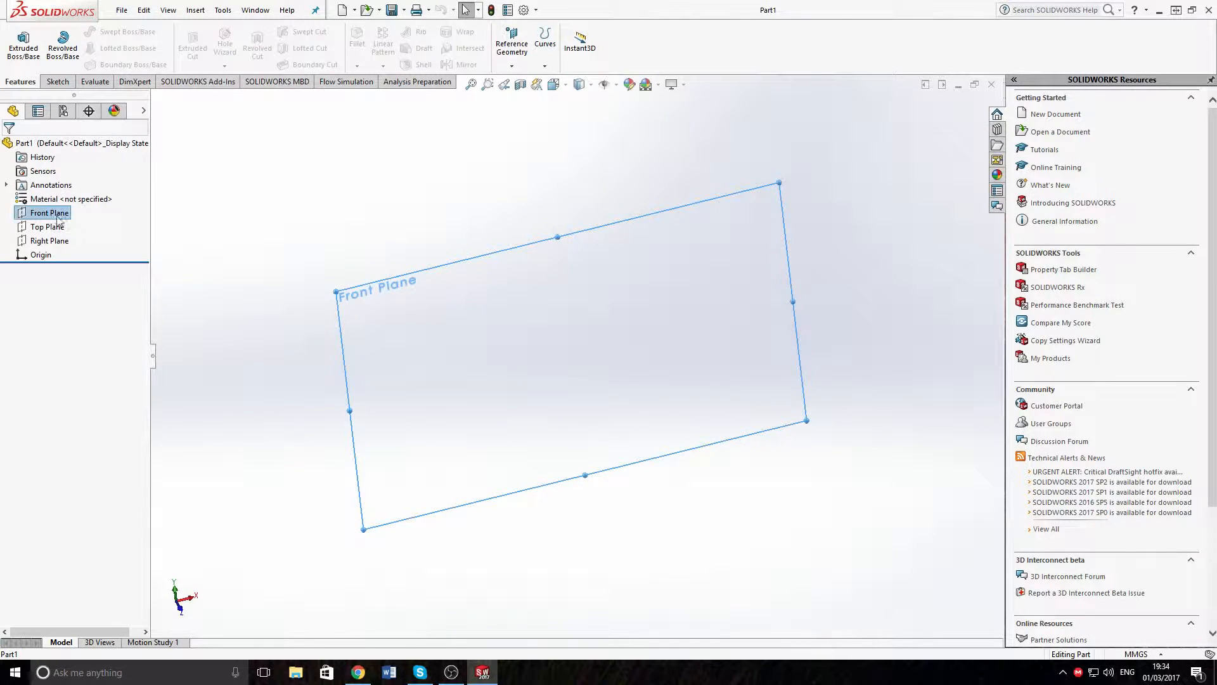
right_click(48, 228)
right_click(48, 229)
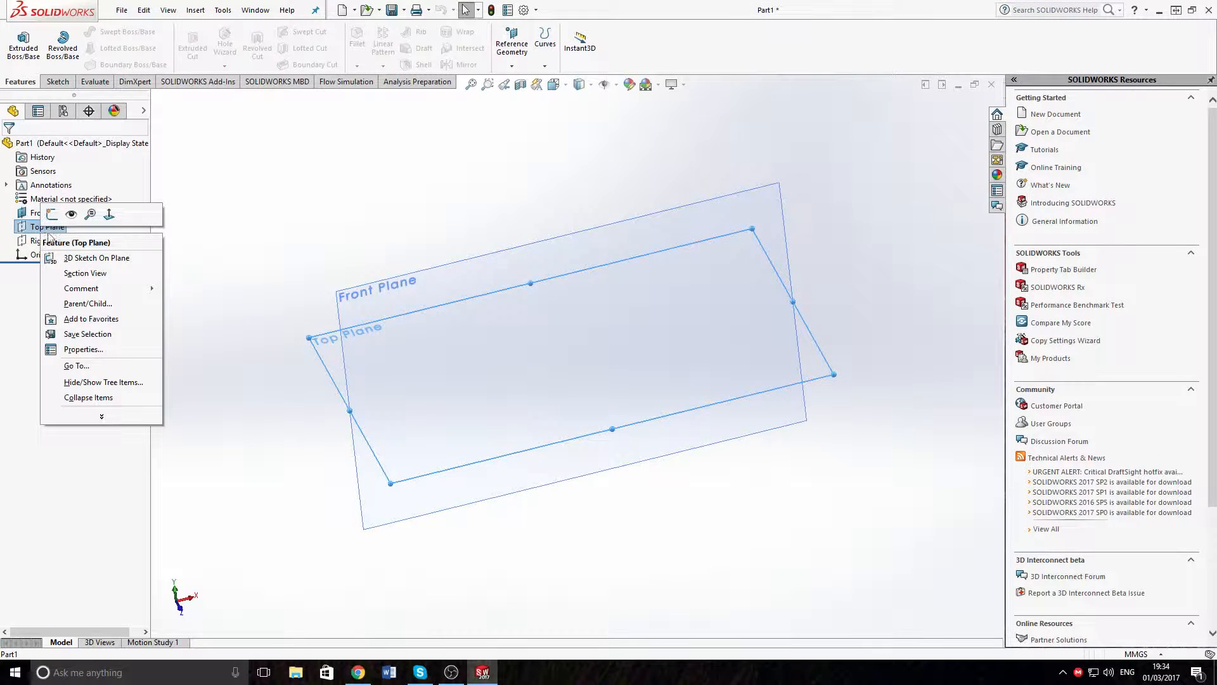
right_click(49, 241)
middle_click_drag(320, 206, 684, 273)
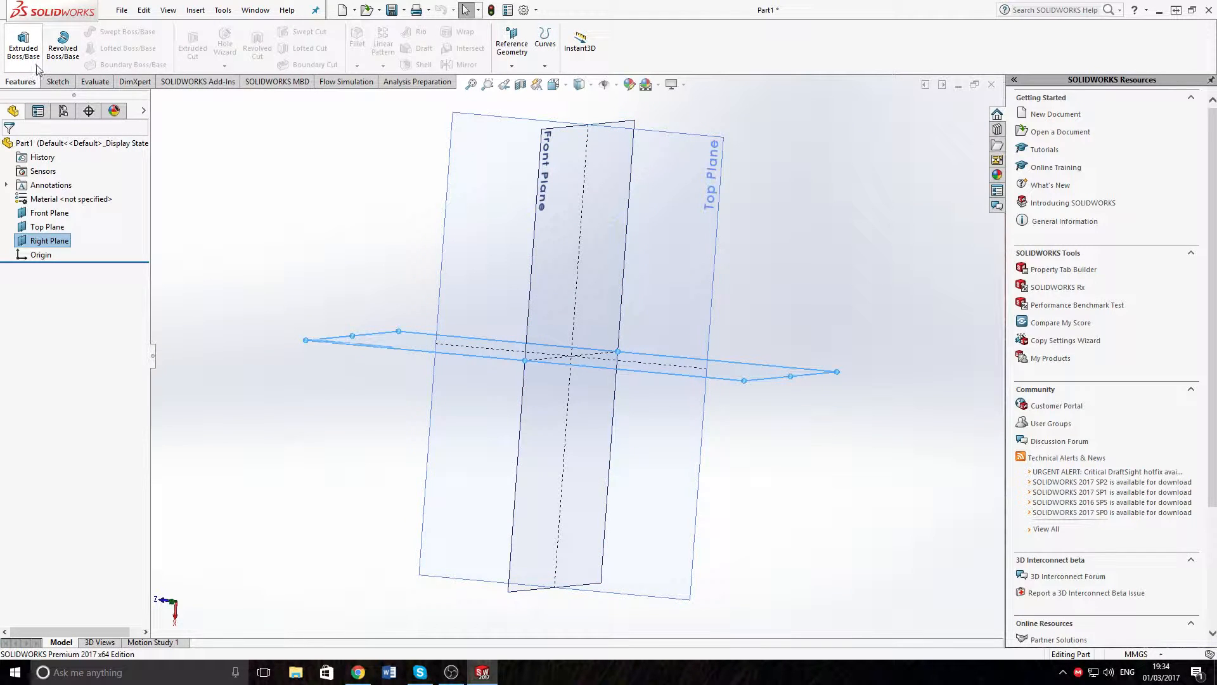
middle_click_drag(687, 225, 737, 200)
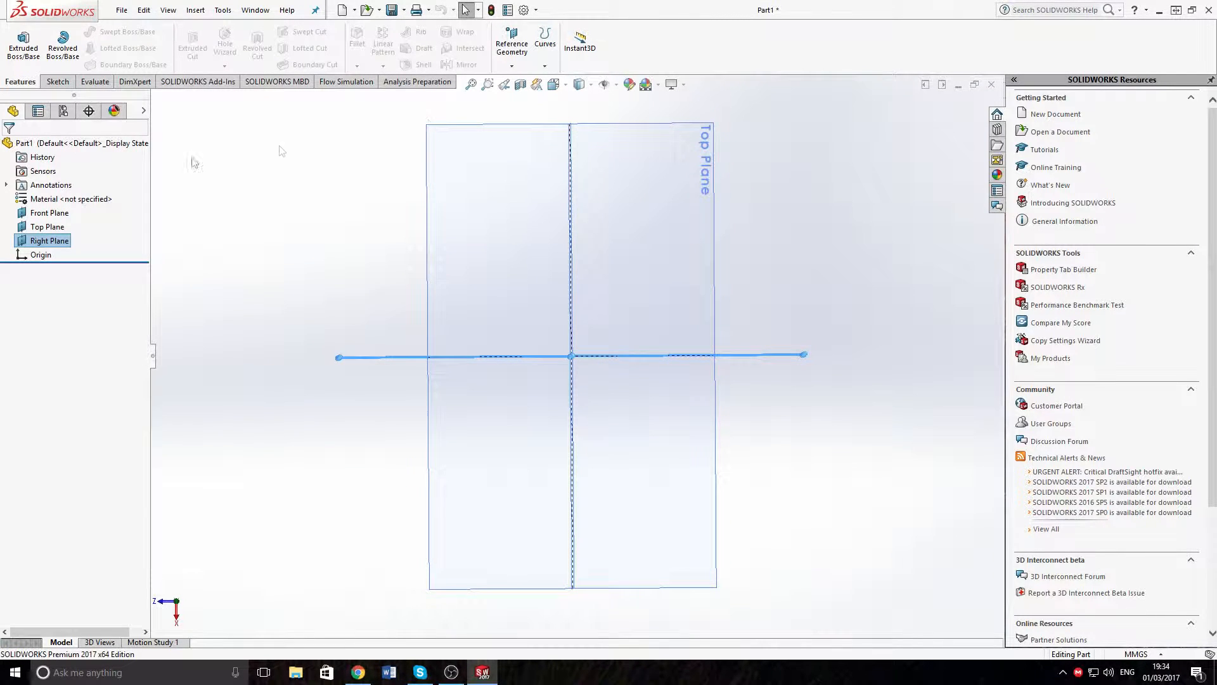
left_click(28, 65)
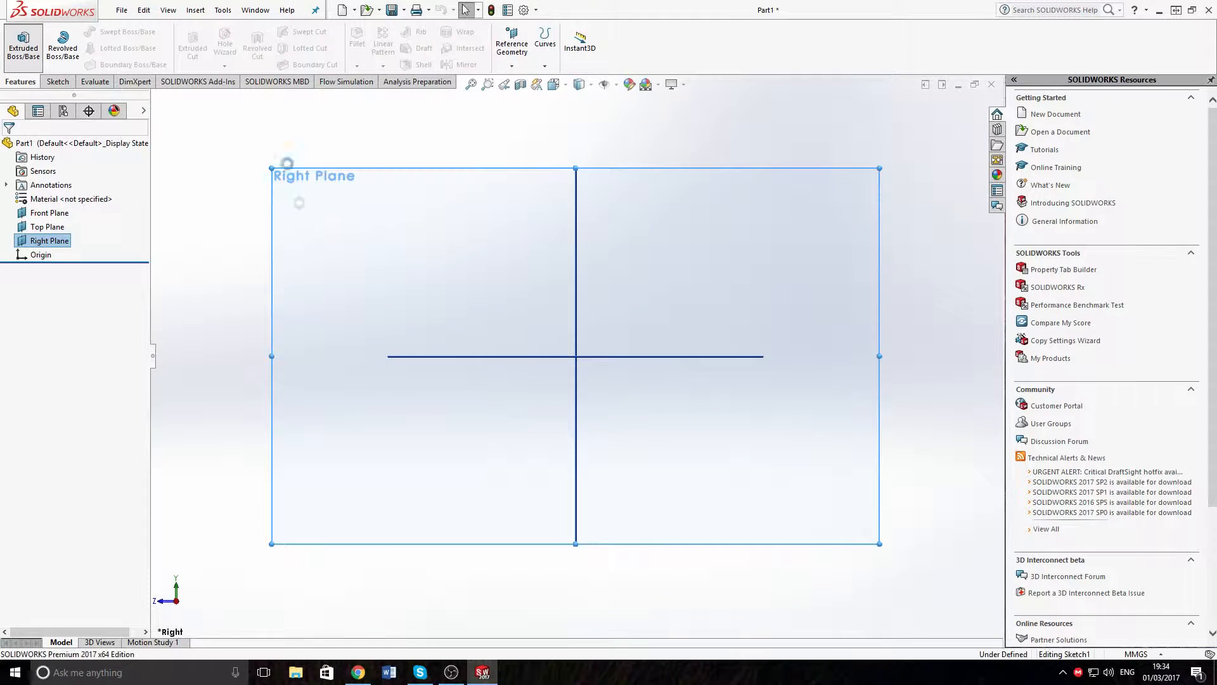
left_click(19, 41)
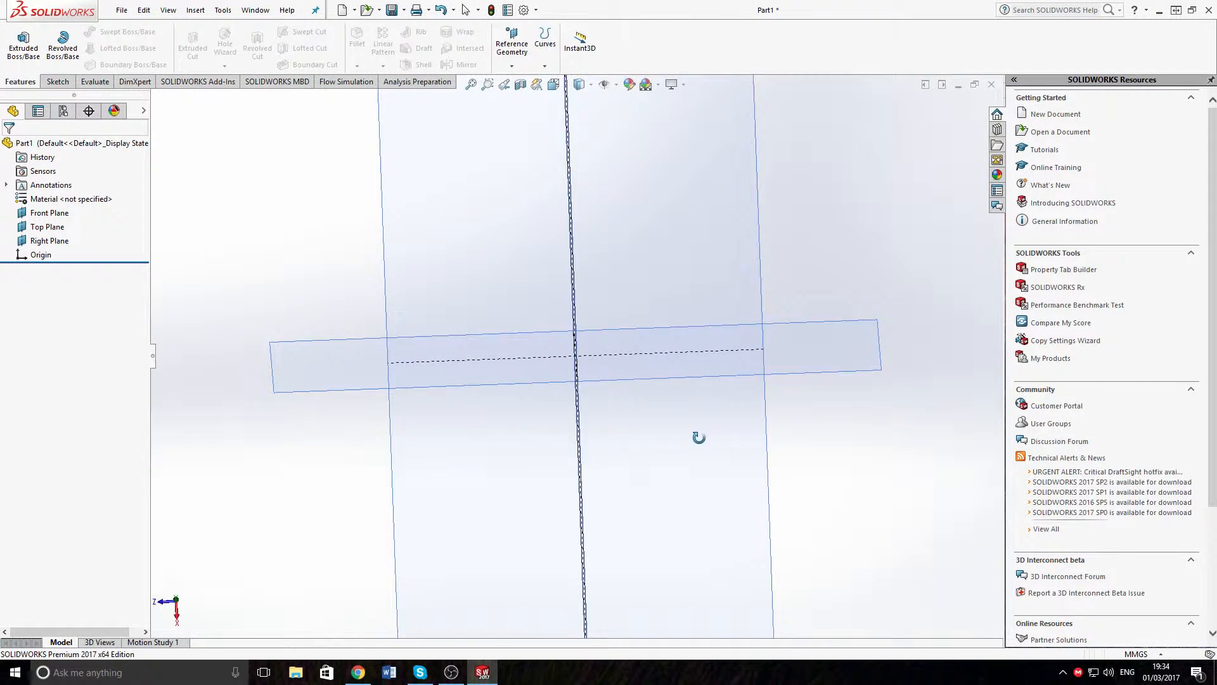
middle_click_drag(704, 465, 753, 517)
scroll(724, 428, "down", 1)
key("f")
middle_click_drag(810, 363, 782, 548)
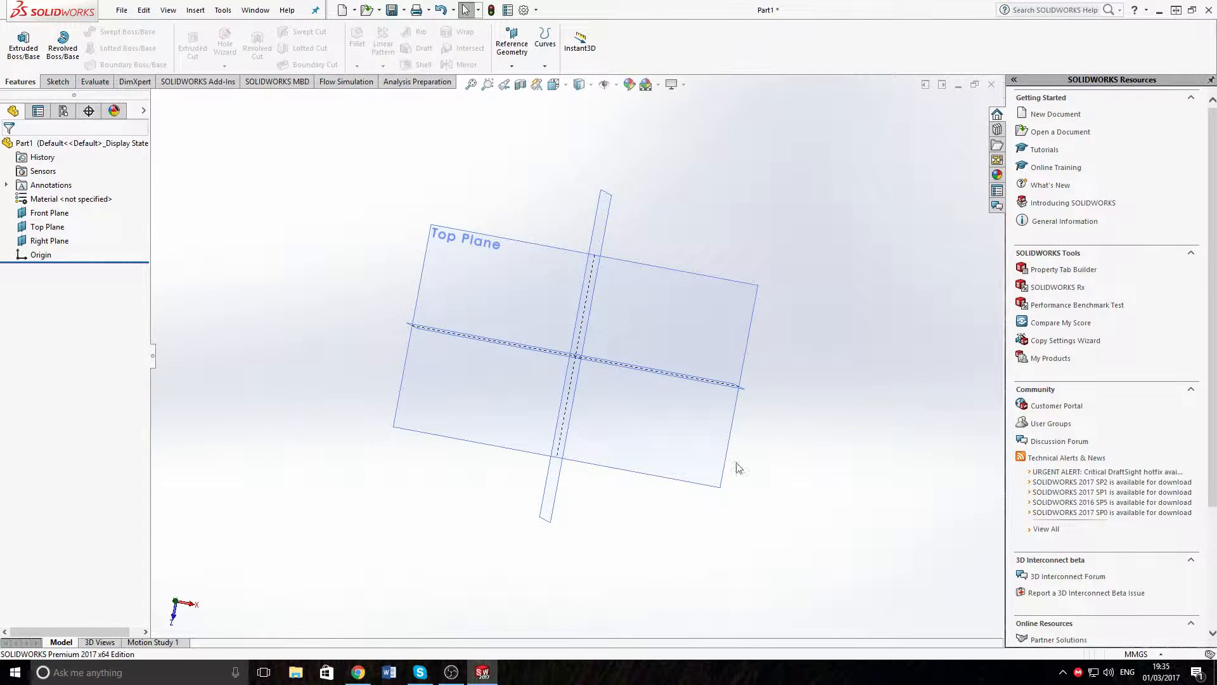
Step: Start a new sketch on the Top Plane
left_click(56, 82)
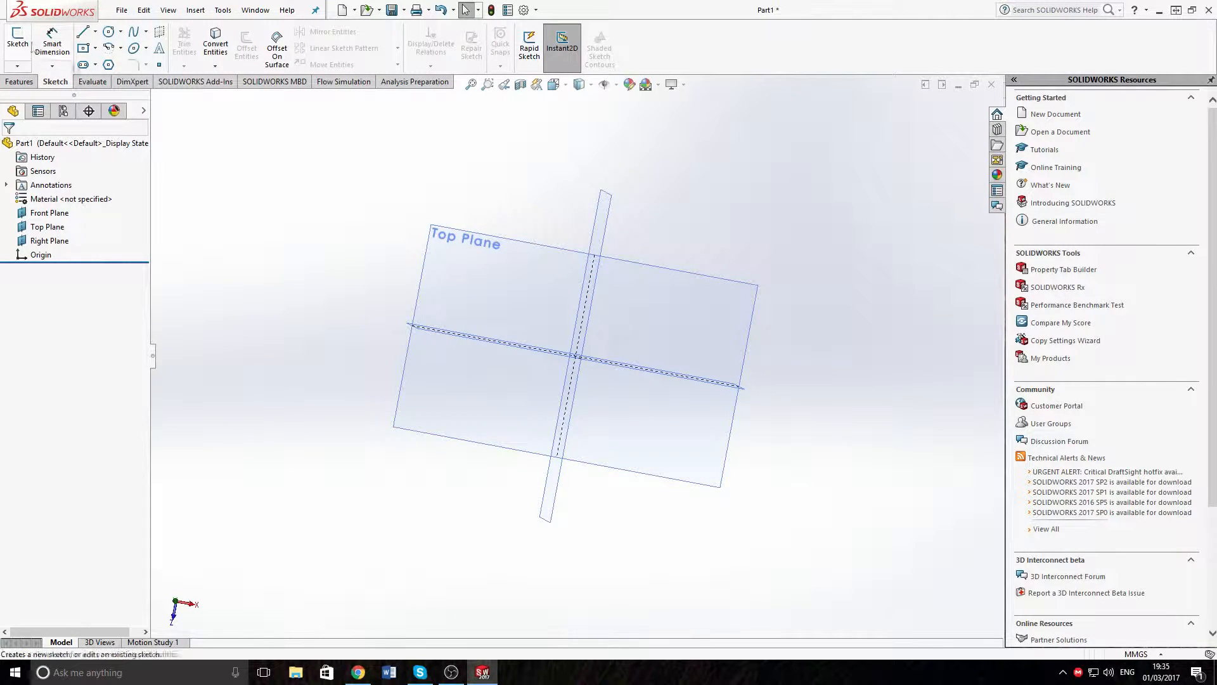
left_click(501, 298)
left_click(16, 32)
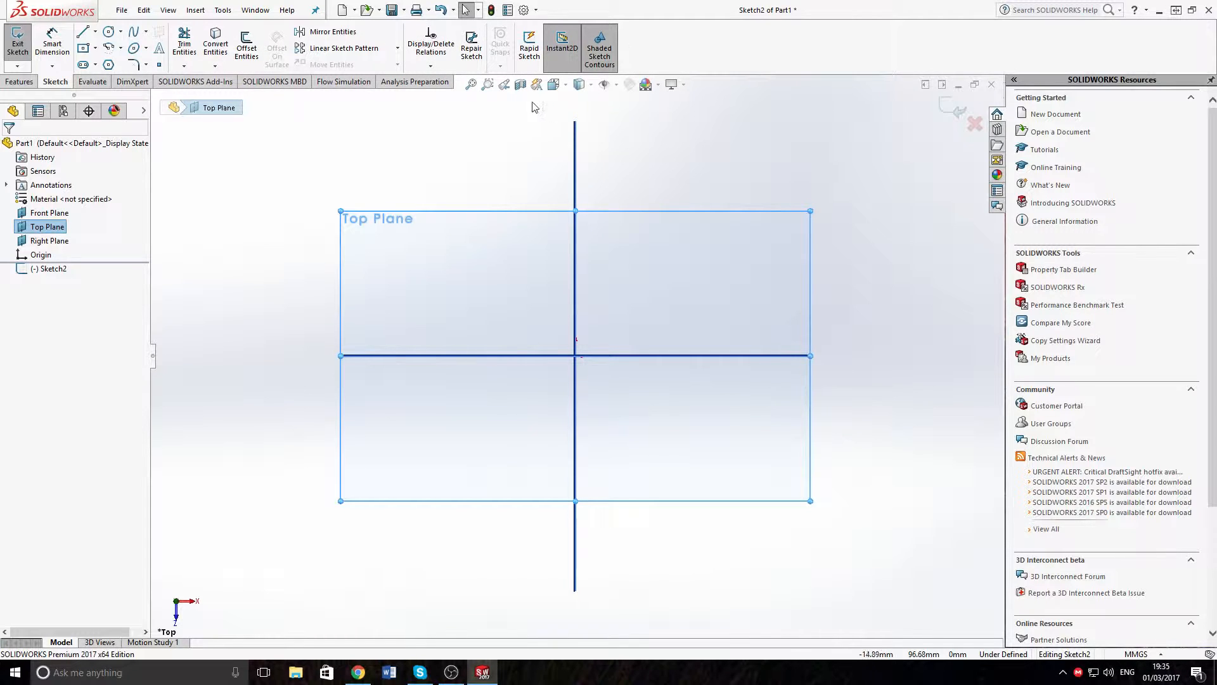
Step: Draw a center rectangle about 65 by 40 mm, centered on the horizontal axis left of the origin, with its right edge through the origin
scroll(532, 356, "down", 3)
scroll(538, 359, "up", 1)
left_click(95, 48)
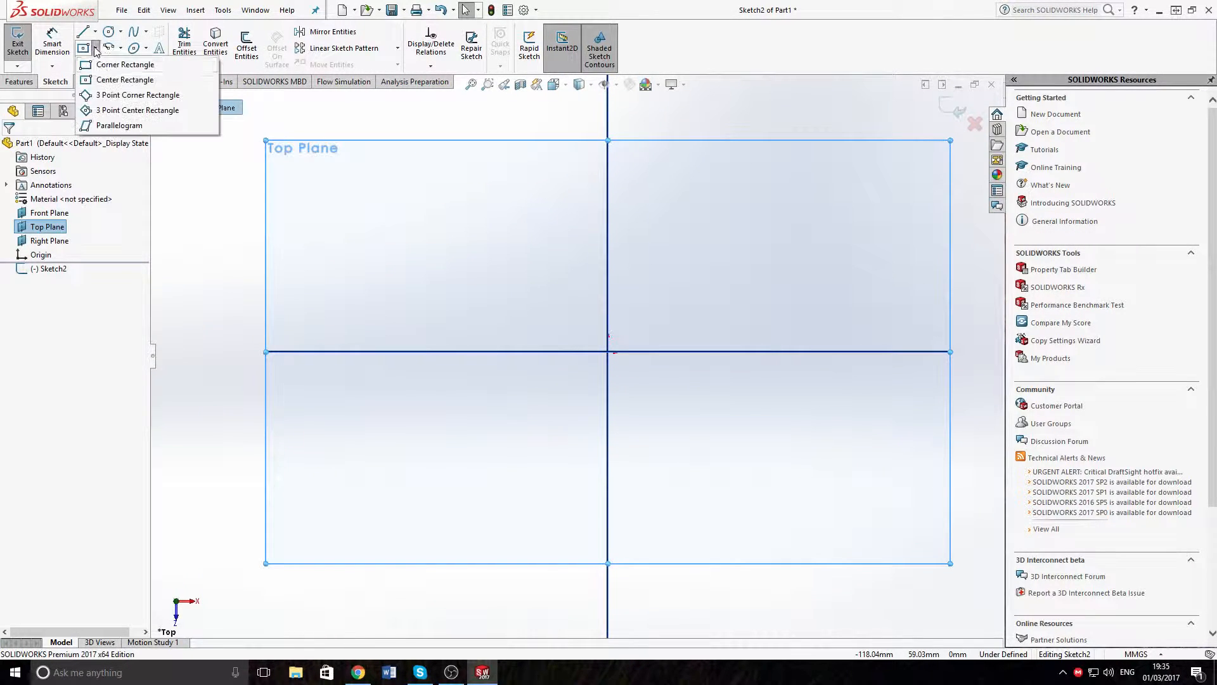
left_click(126, 85)
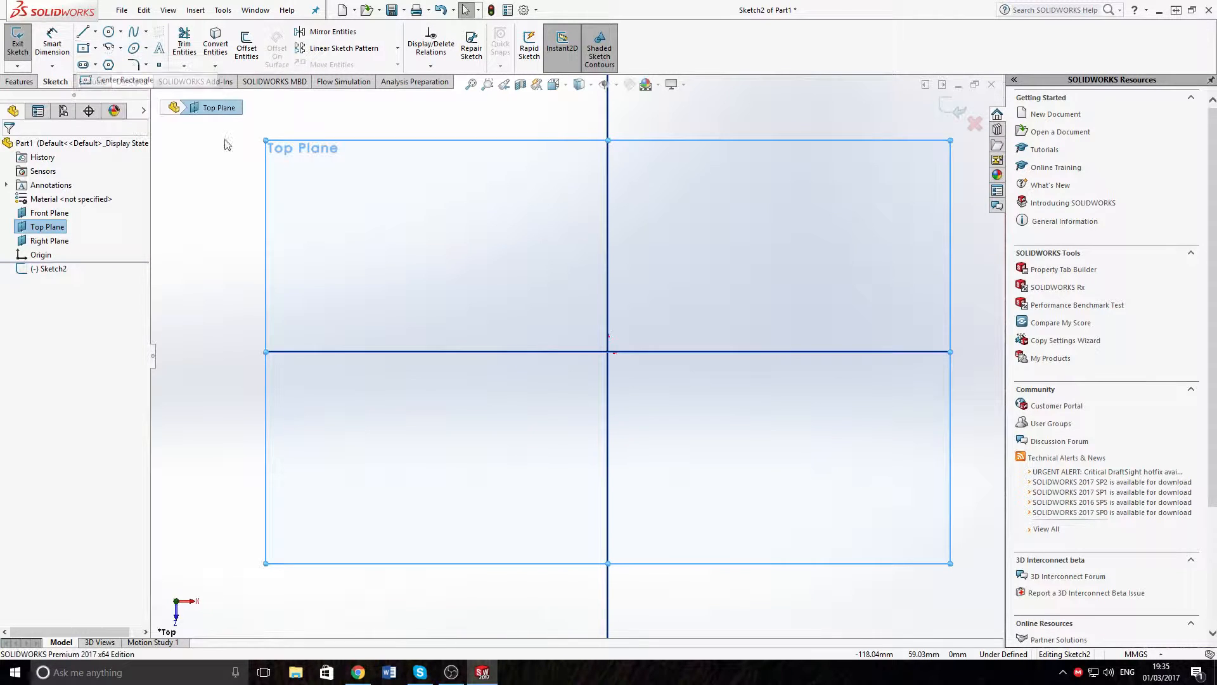
left_click(483, 353)
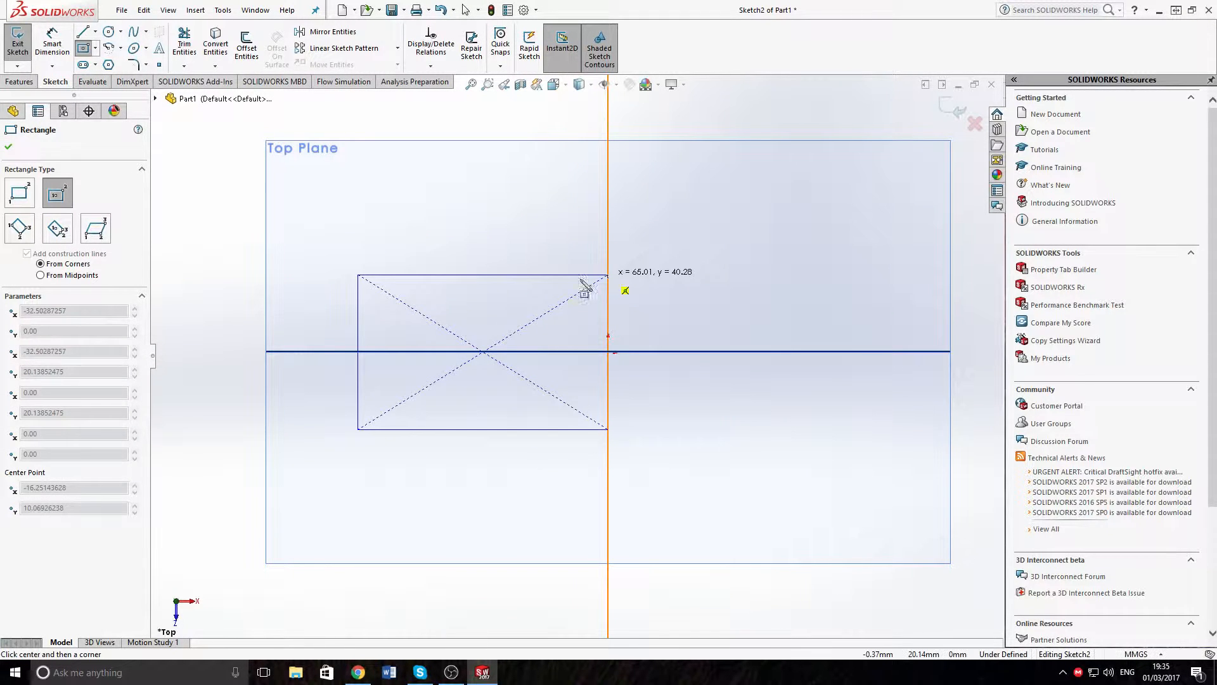
left_click(607, 275)
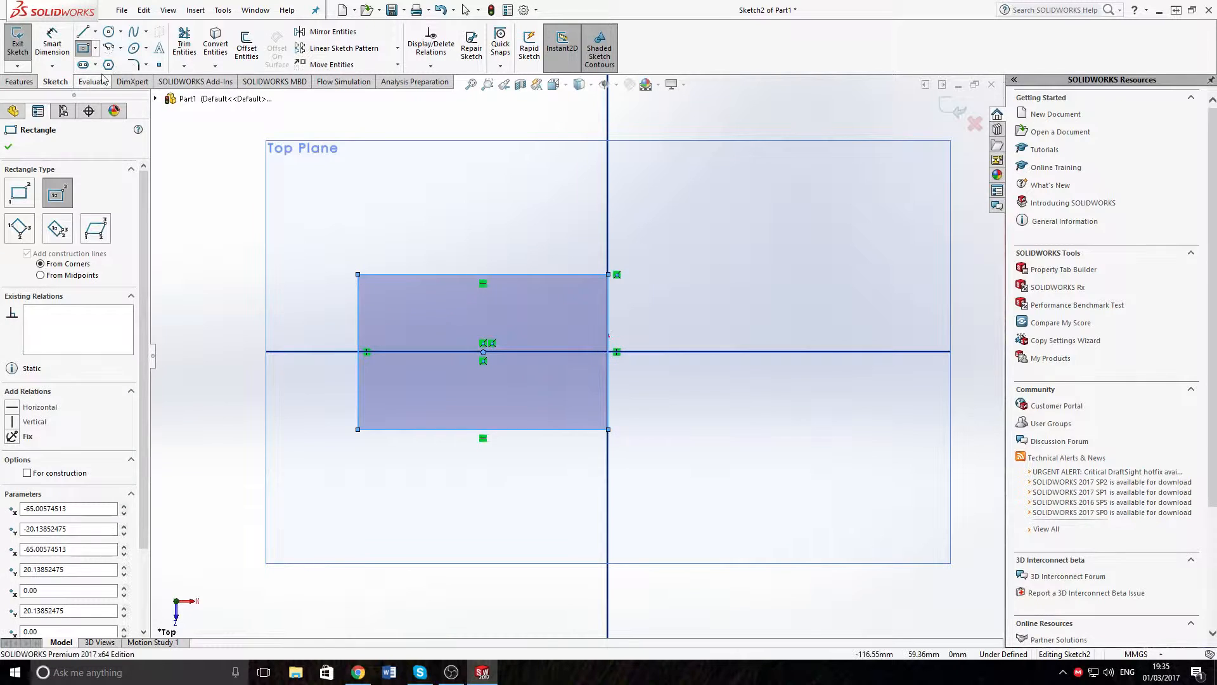
Step: Draw a circle with a radius of about 10.4 mm centered on the rectangle's upper-left corner
left_click(110, 33)
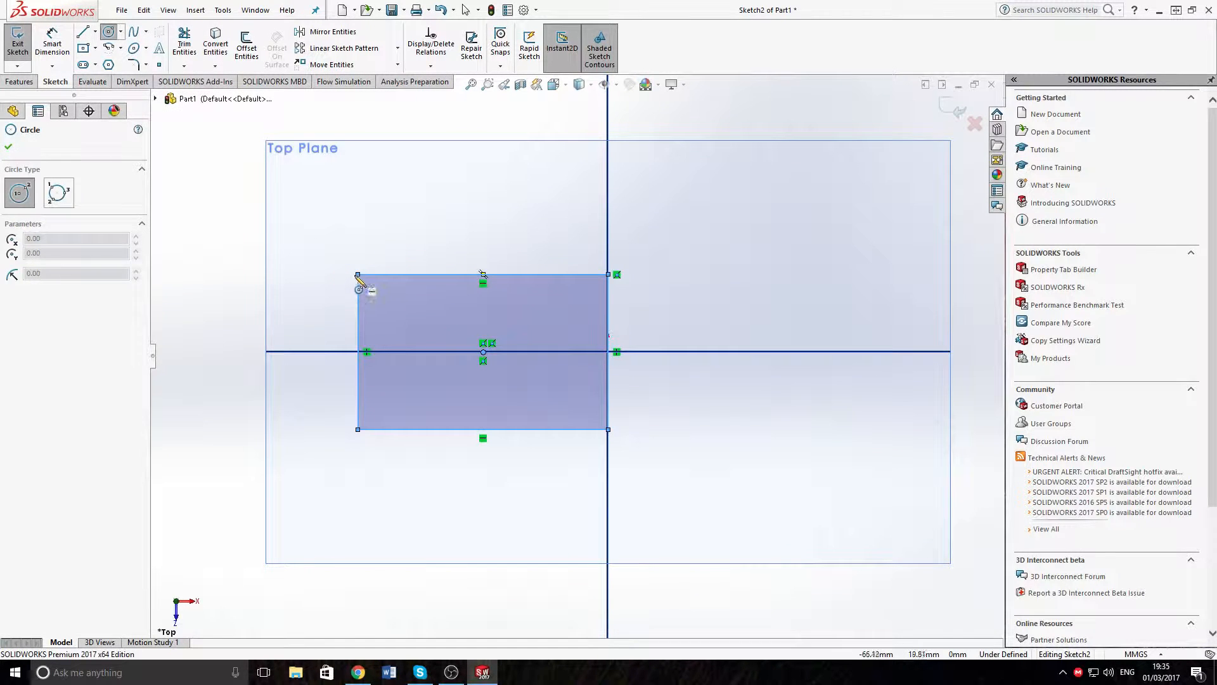
left_click(358, 274)
left_click(387, 303)
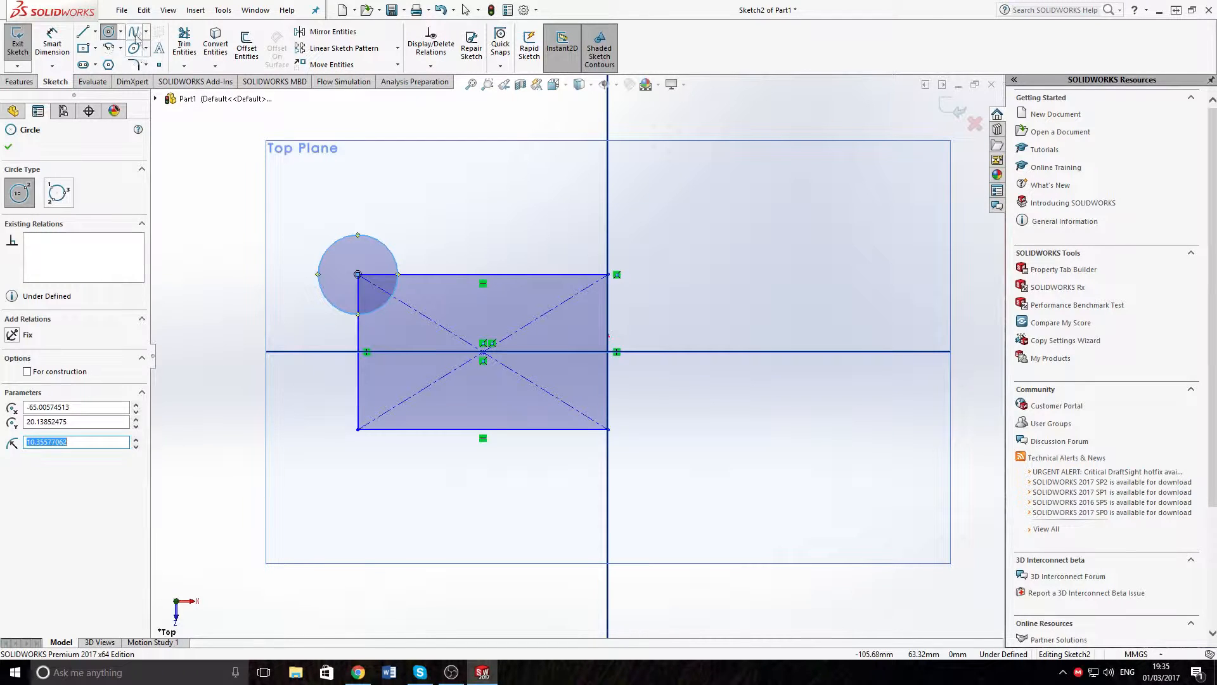
Step: Draw a horizontal straight slot inside the rectangle, about 46 mm between centers and 12 mm wide
left_click(84, 66)
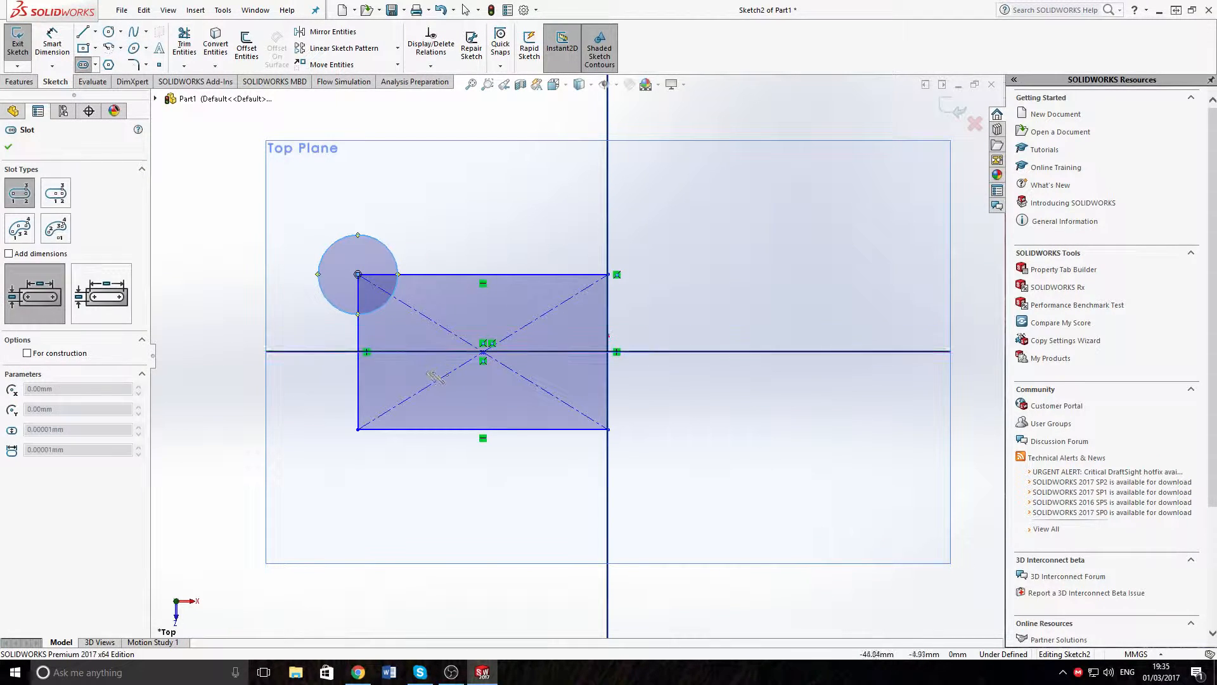
left_click(398, 353)
left_click(575, 351)
left_click(561, 328)
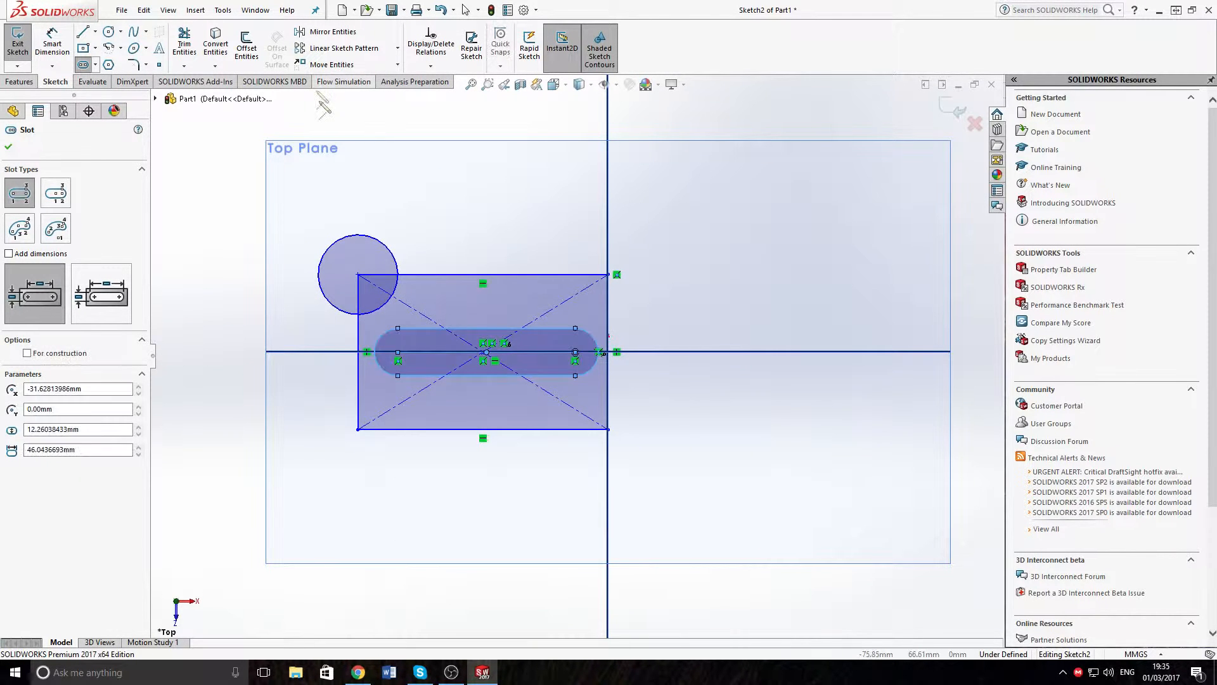
key("z")
scroll(381, 420, "down", 4)
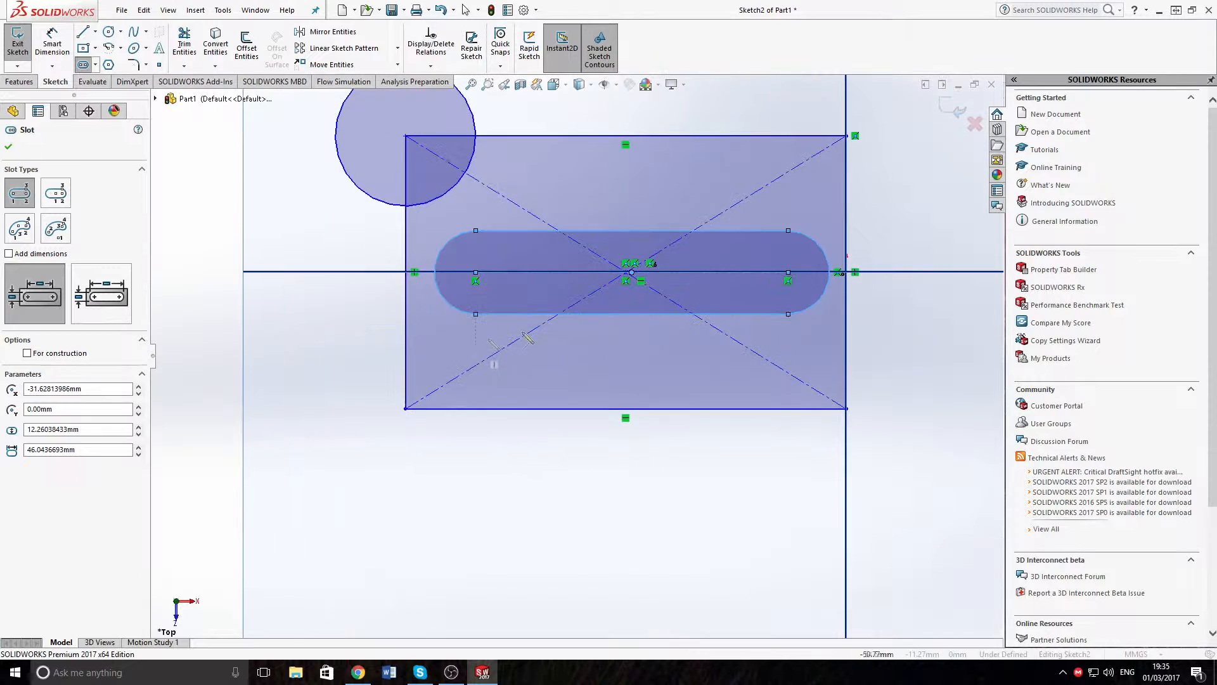
Step: Undo the slot drawn inside the rectangle
key("ctrl+z")
middle_click_drag(449, 266, 446, 246)
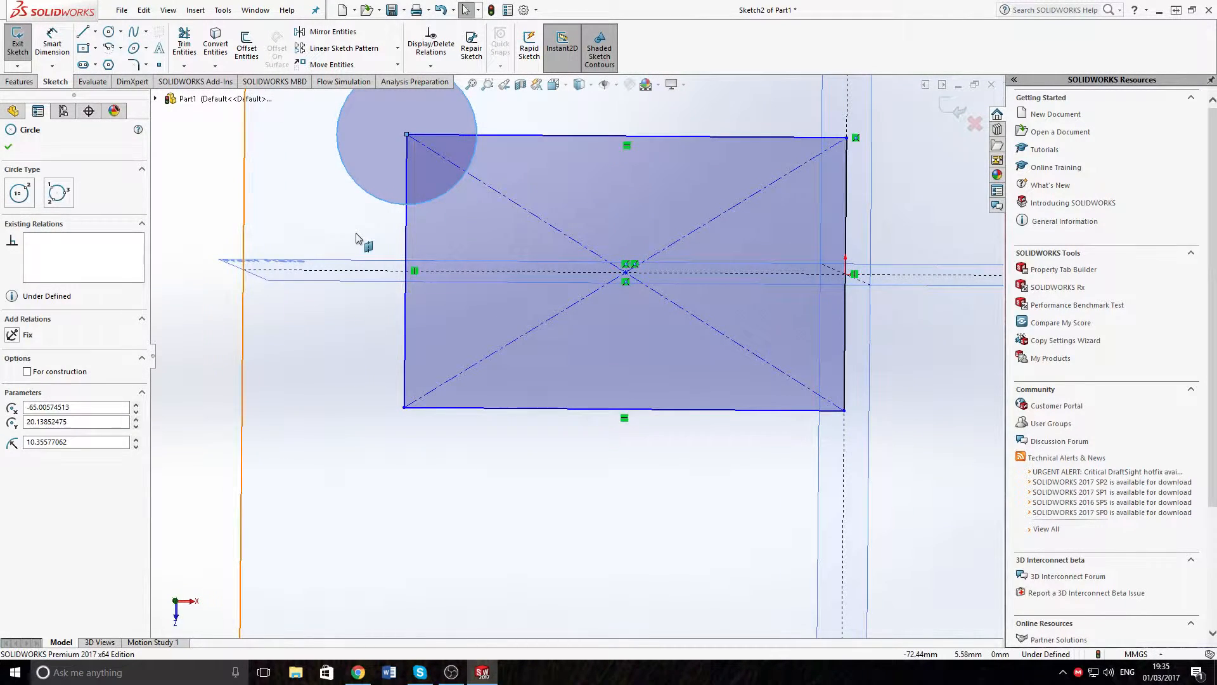
key("f")
left_click(52, 45)
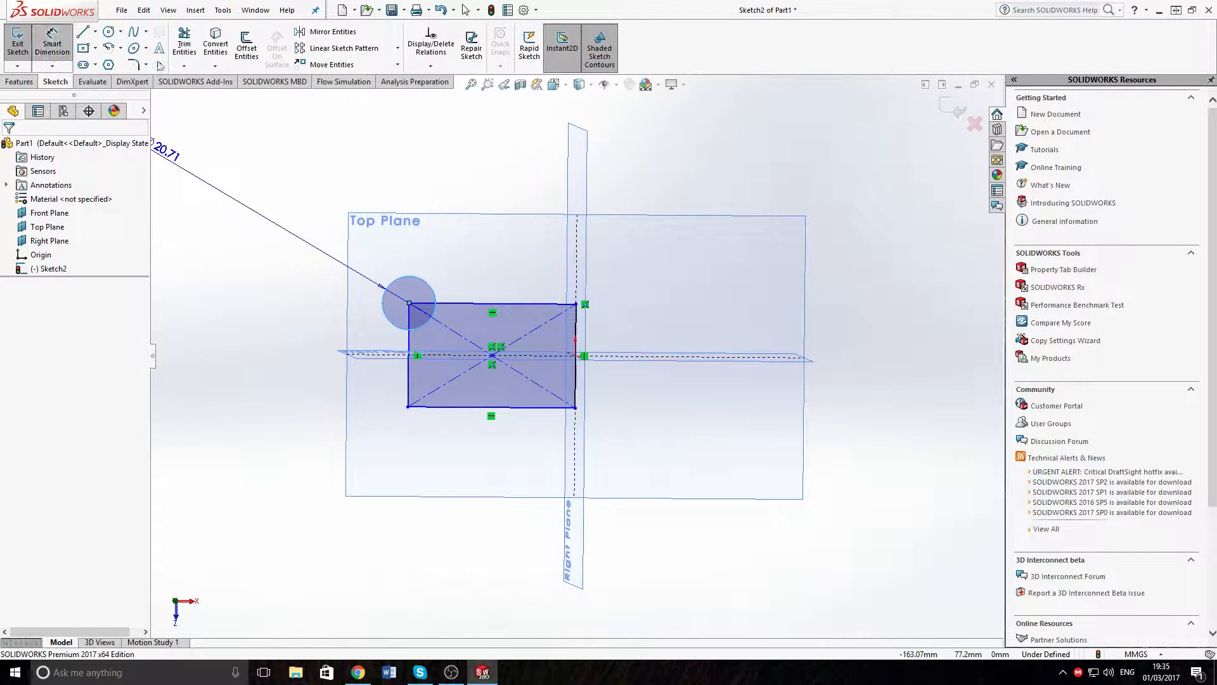
key("Escape")
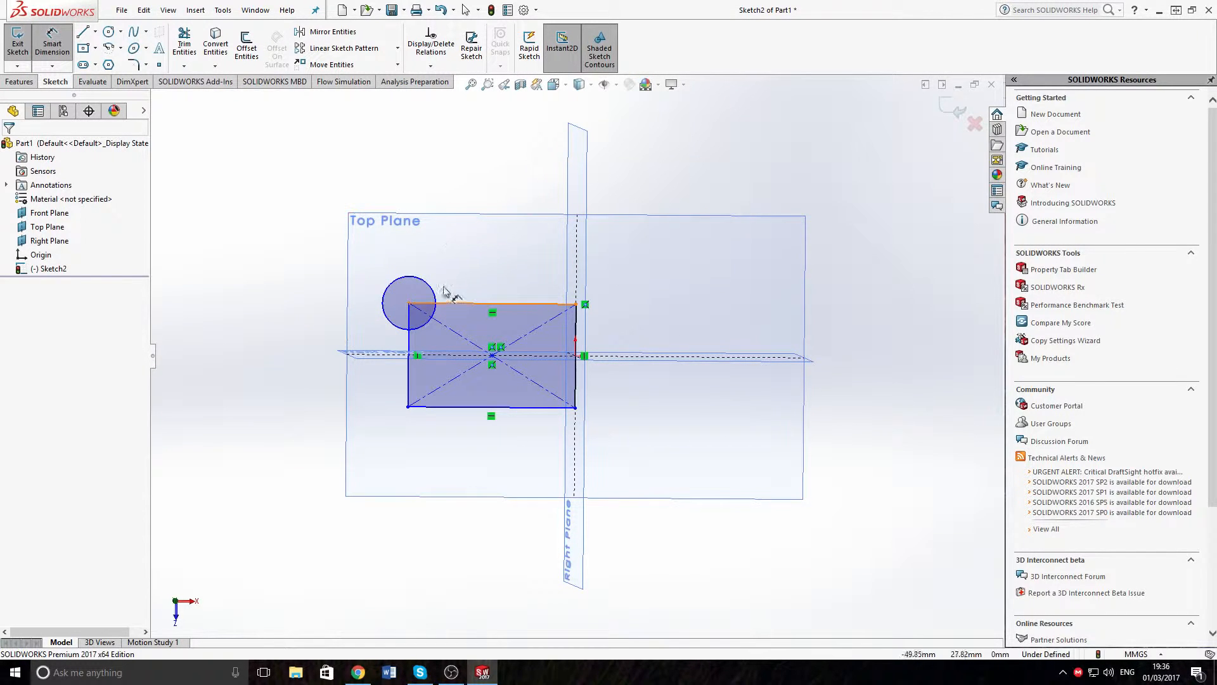
left_click(462, 306)
key("Escape")
key("Escape")
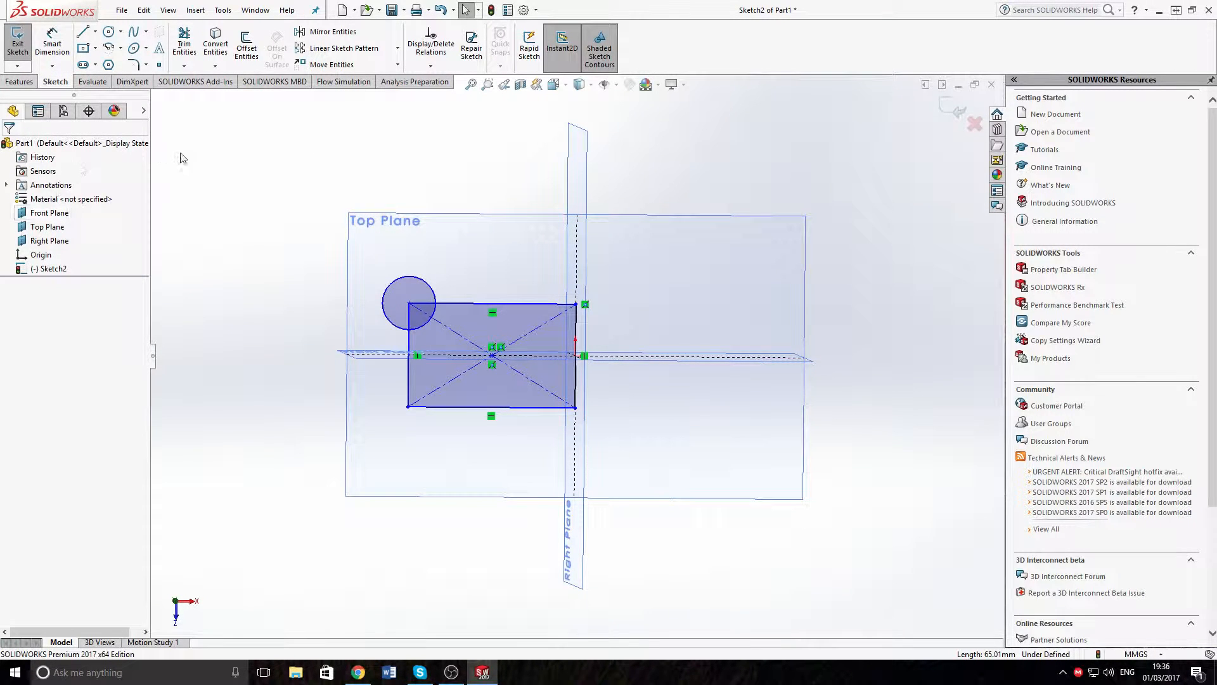
Step: Dimension the rectangle's upper horizontal edge with Smart Dimension and set its length to 70 mm
left_click(54, 43)
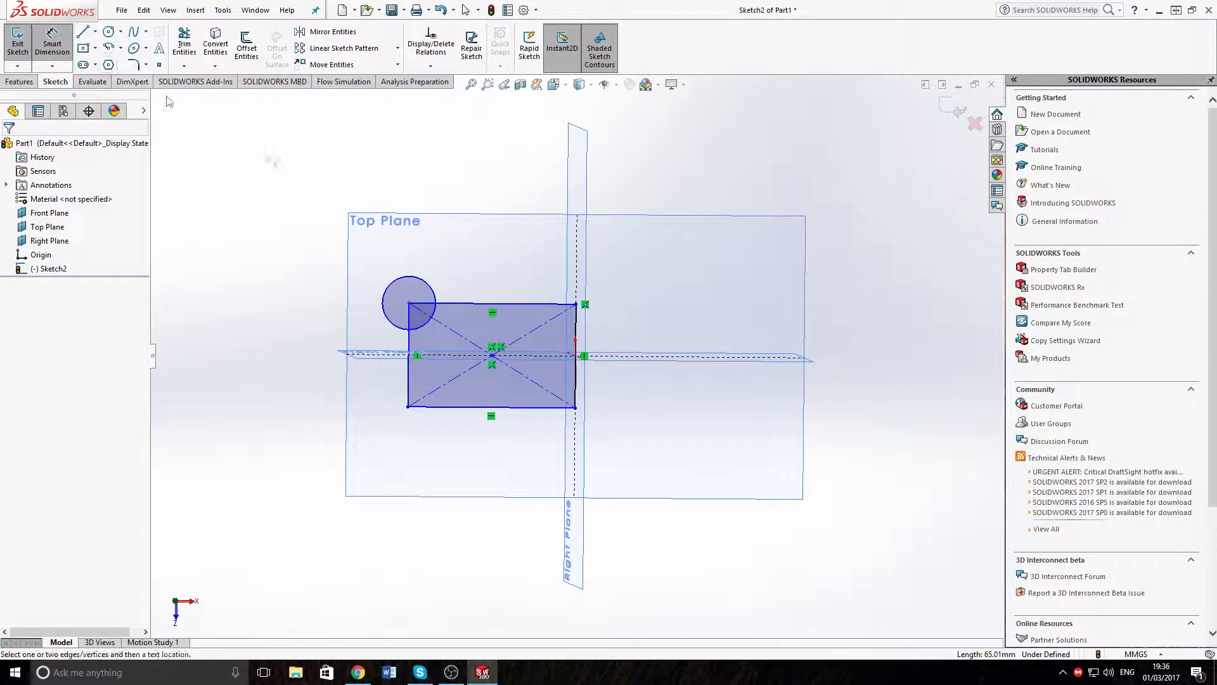
left_click(472, 305)
left_click(487, 182)
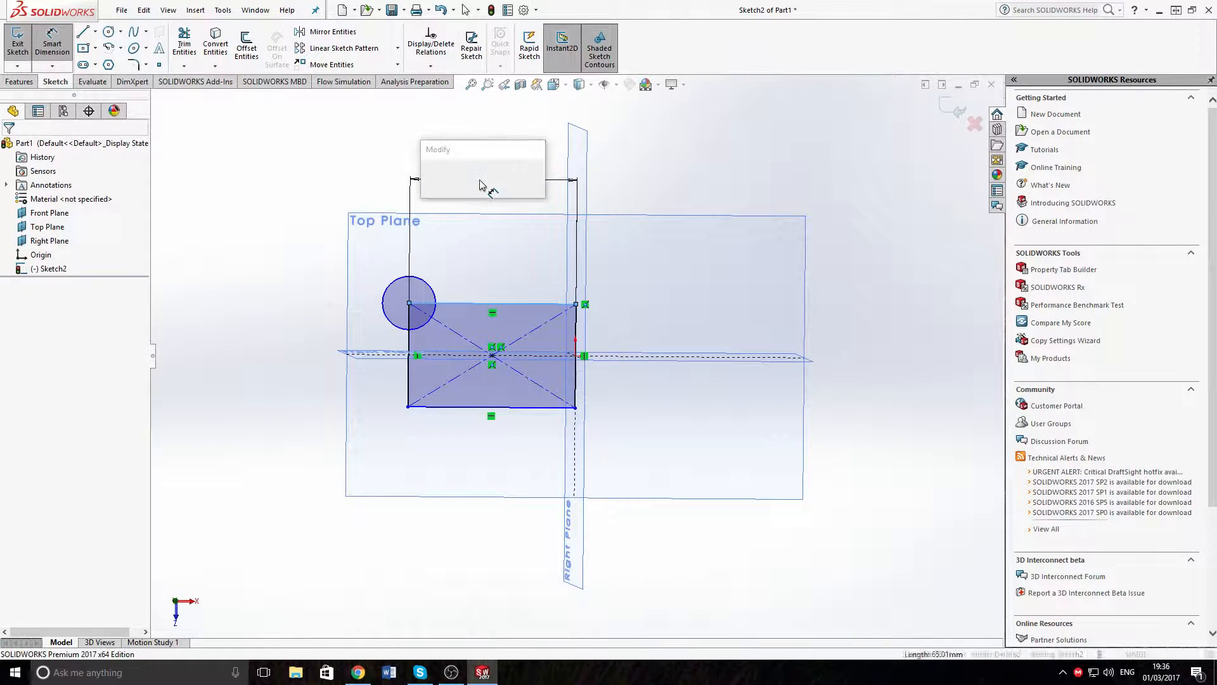
type("70")
key("Return")
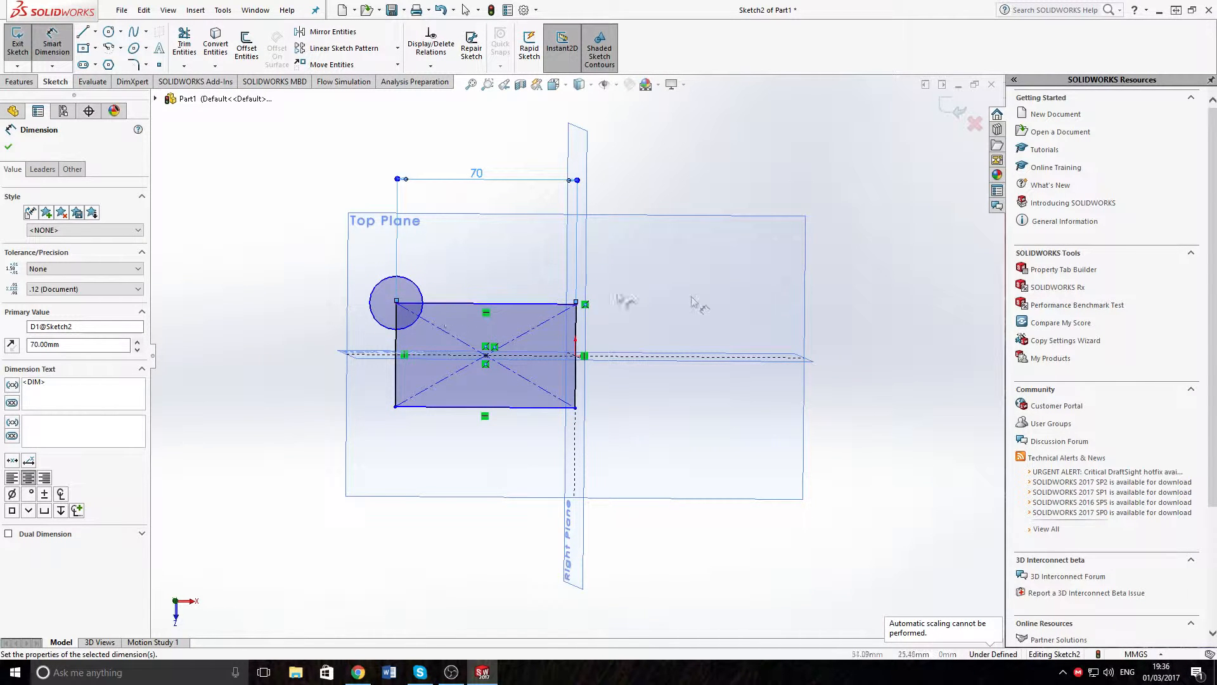
Step: Dimension the rectangle's left vertical edge and set its height to 30 mm
left_click(393, 375)
left_click(318, 355)
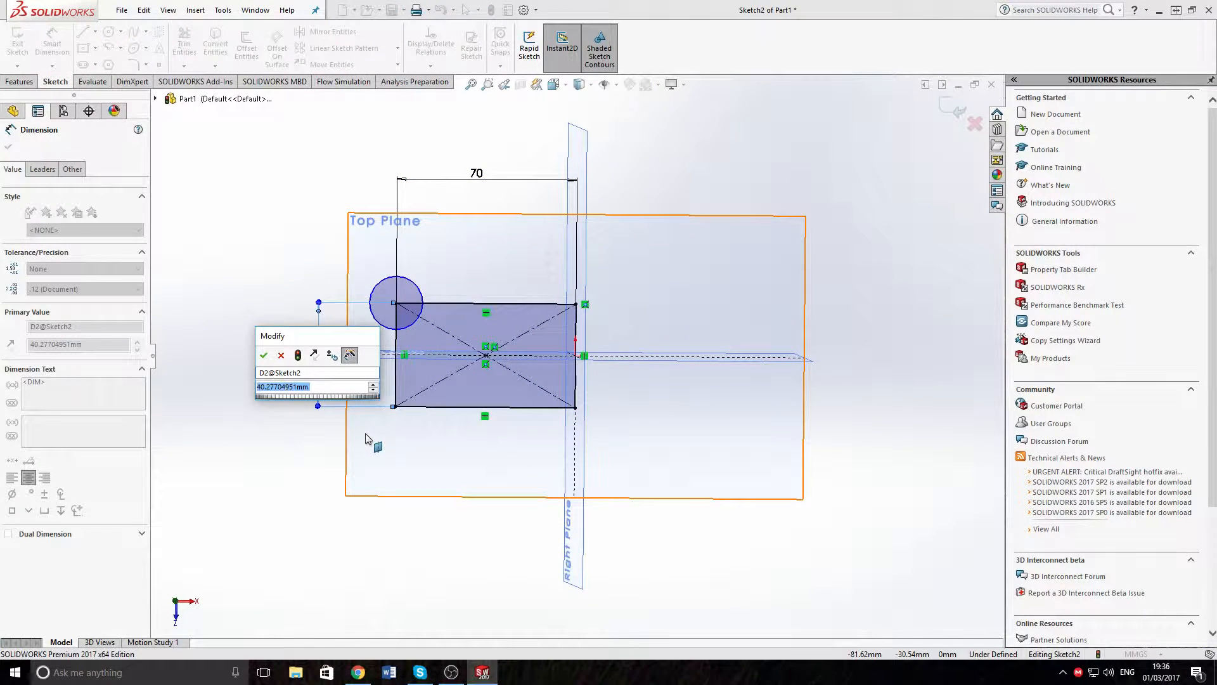
type("30")
key("Return")
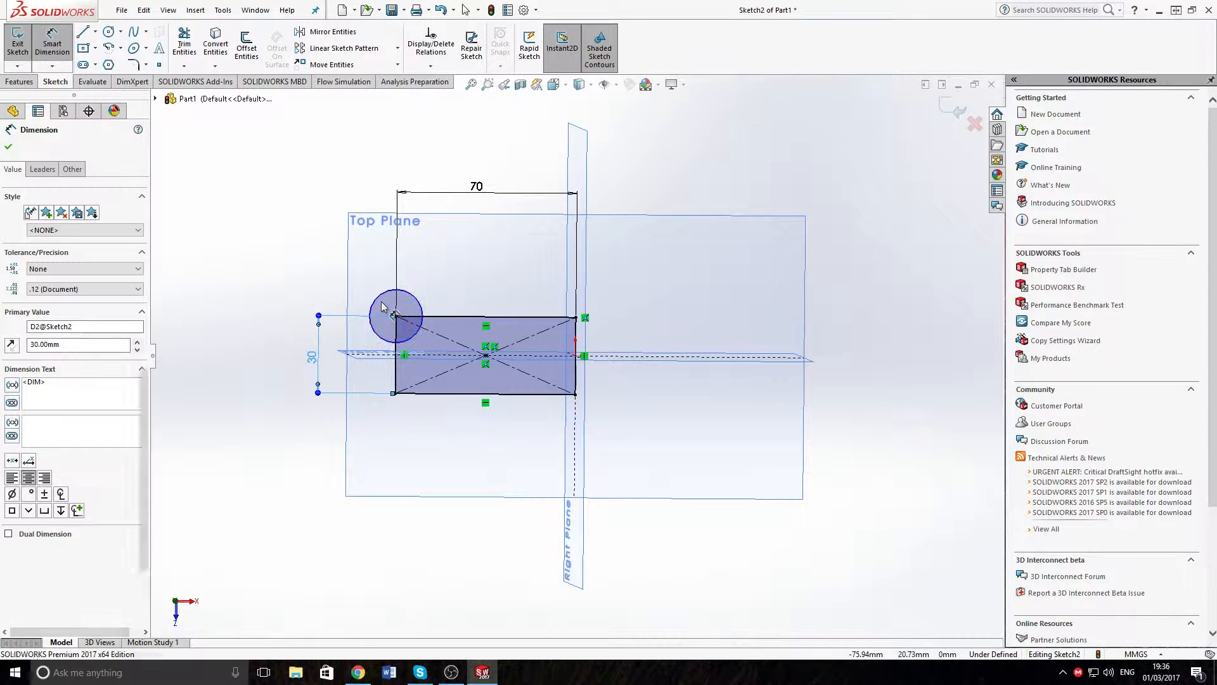
Step: Dimension the corner circle with a diameter of 20 mm and exit the sketch
left_click(360, 283)
left_click(383, 299)
left_click(326, 276)
type("20")
key("Return")
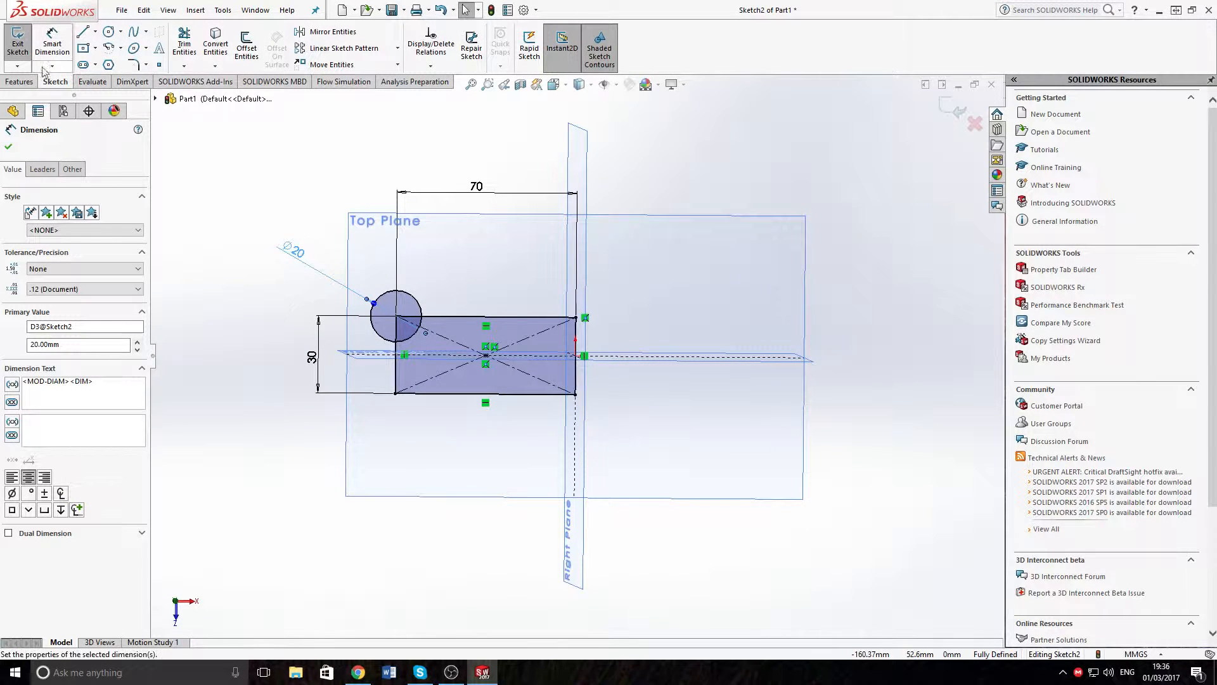
left_click(19, 48)
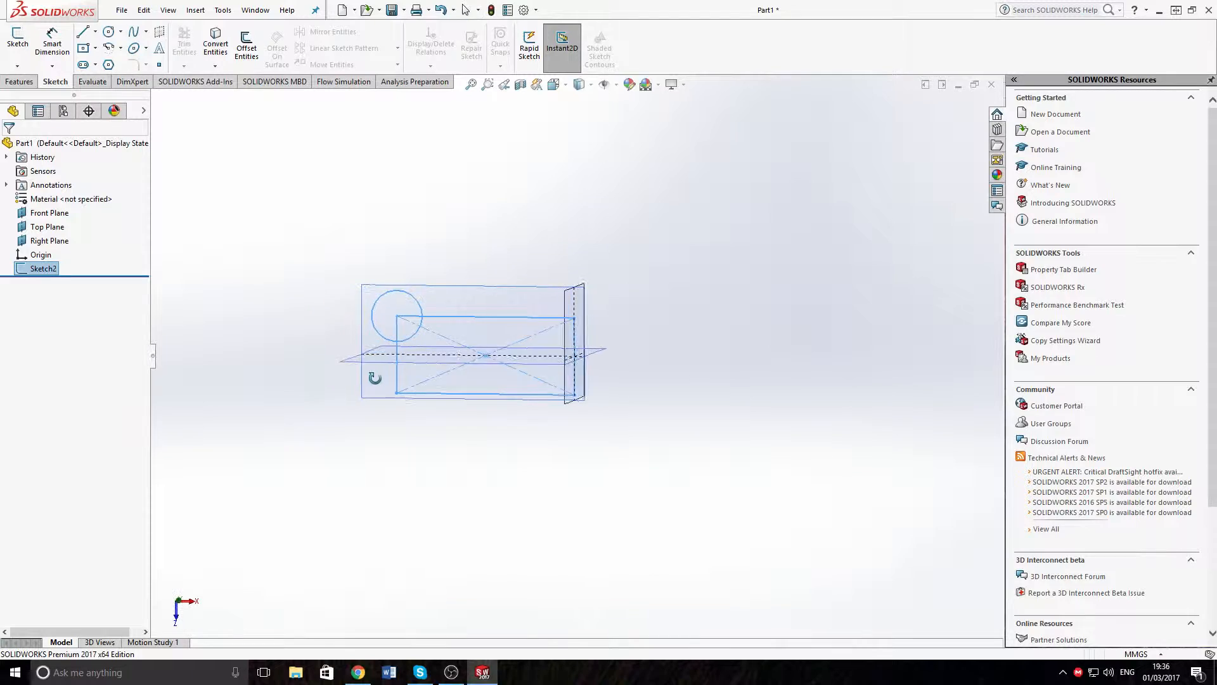
scroll(406, 374, "down", 5)
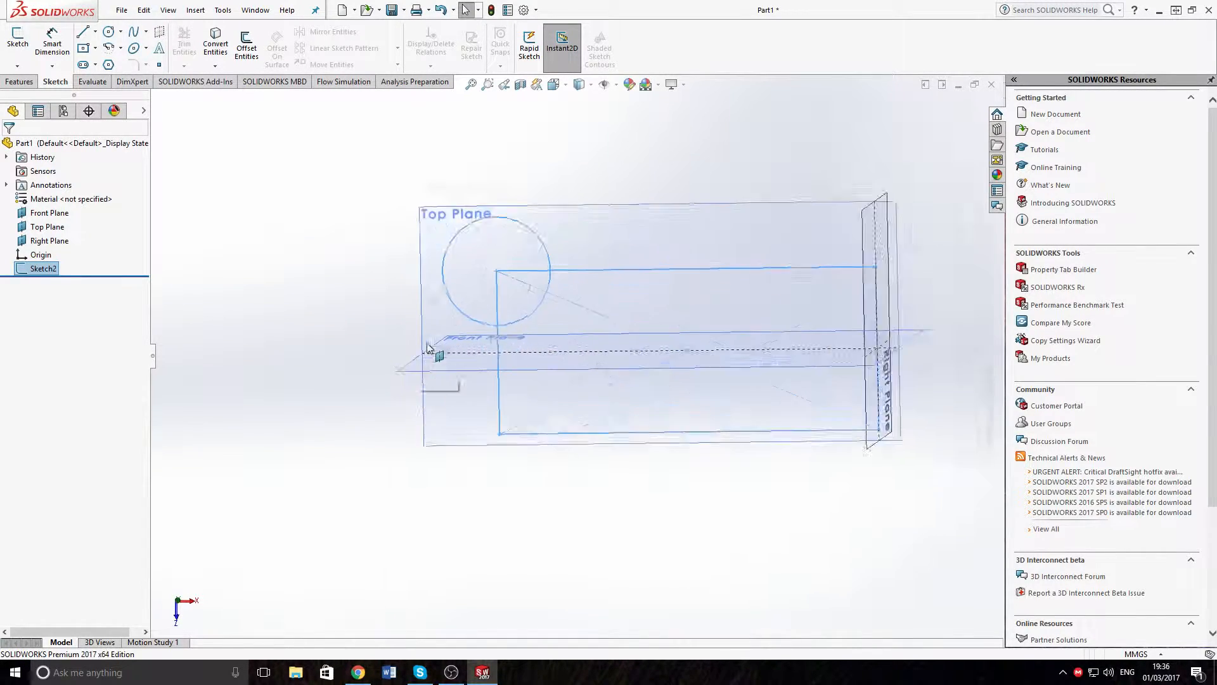
mouse_move(651, 383)
middle_mouse_down()
mouse_move(729, 368)
mouse_move(856, 375)
mouse_move(733, 381)
mouse_move(612, 411)
middle_mouse_up()
scroll(867, 326, "up", 4)
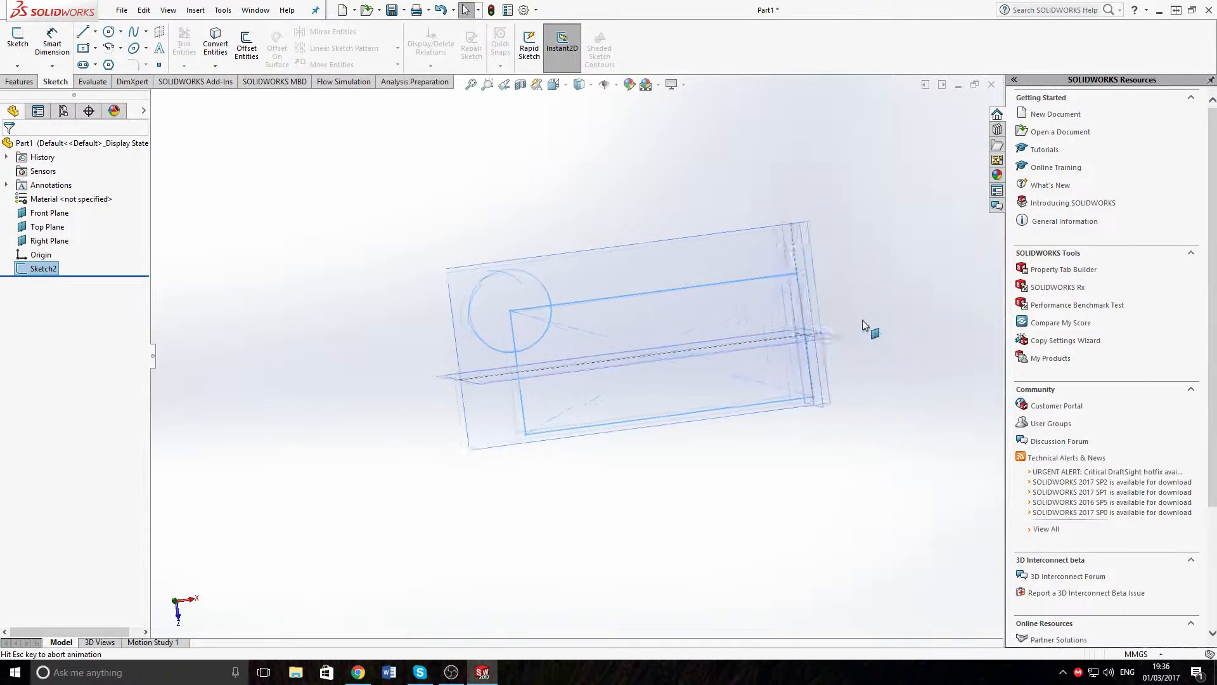
mouse_move(657, 439)
middle_mouse_down()
mouse_move(685, 492)
mouse_move(788, 503)
mouse_move(735, 405)
mouse_move(761, 385)
mouse_move(807, 462)
mouse_move(679, 445)
mouse_move(636, 393)
middle_mouse_up()
scroll(636, 394, "down", 10)
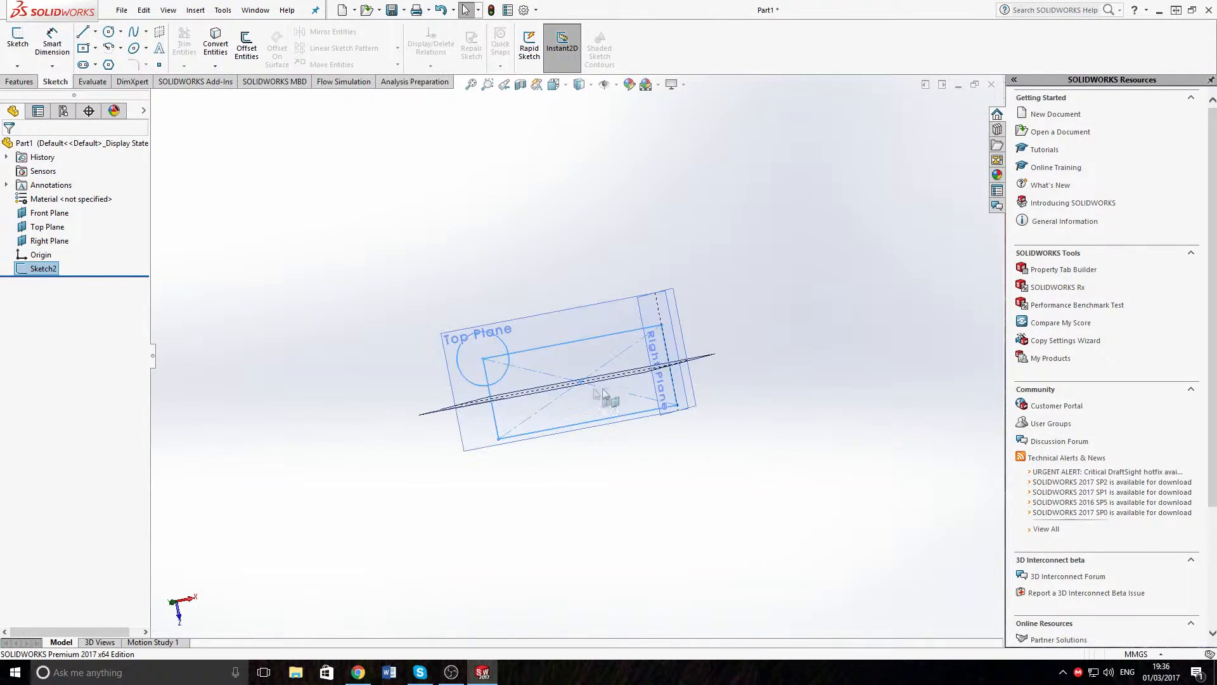
Step: Start an Extruded Boss/Base from the sketch and select the circle, rectangle and overlap regions as contours
scroll(560, 348, "up", 5)
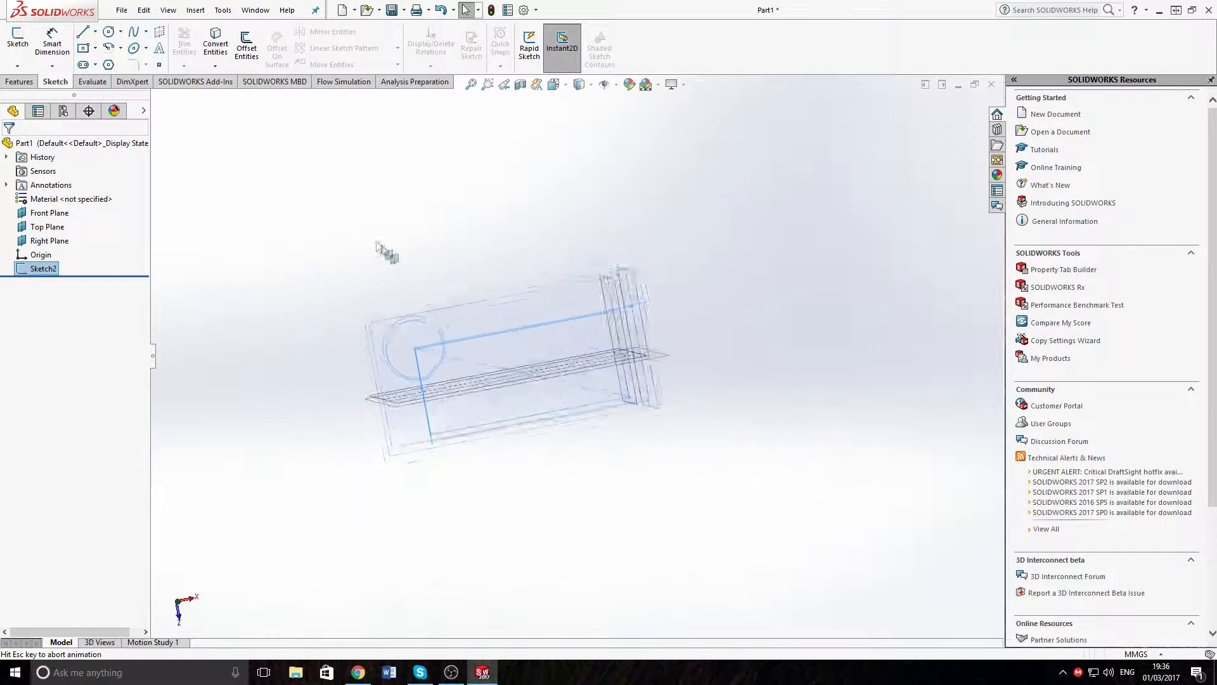
left_click(19, 82)
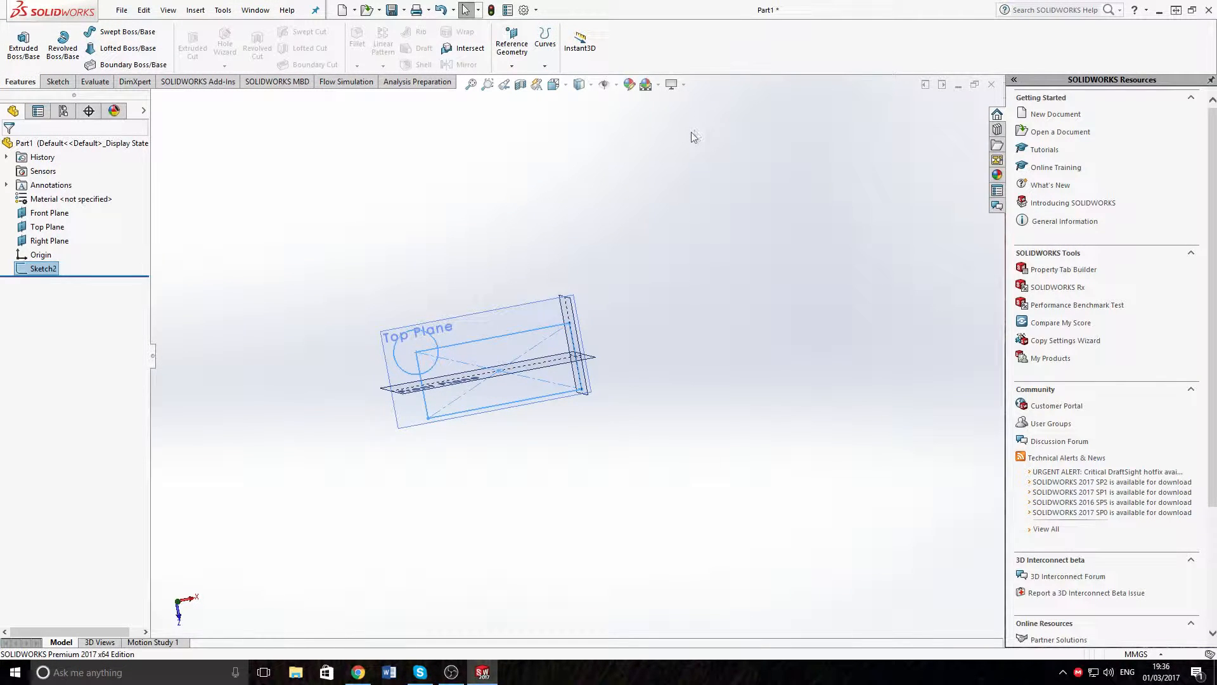
scroll(481, 361, "down", 4)
mouse_move(558, 420)
middle_mouse_down()
mouse_move(543, 420)
mouse_move(551, 407)
mouse_move(545, 426)
middle_mouse_up()
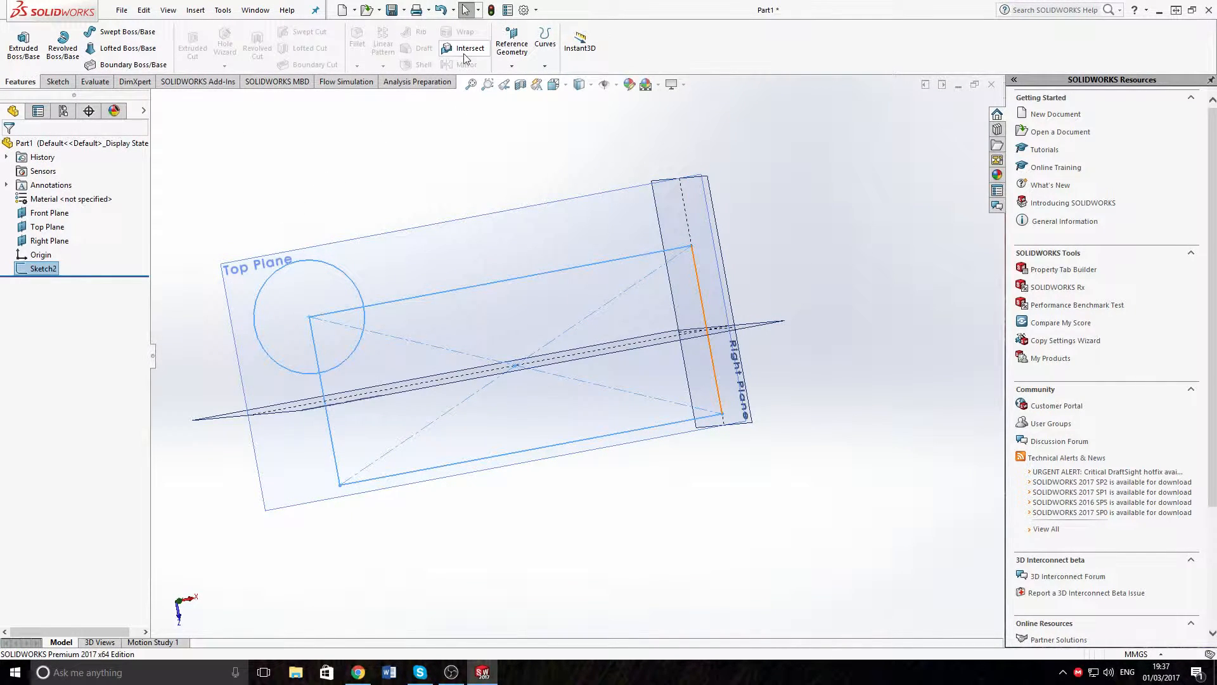
left_click(23, 43)
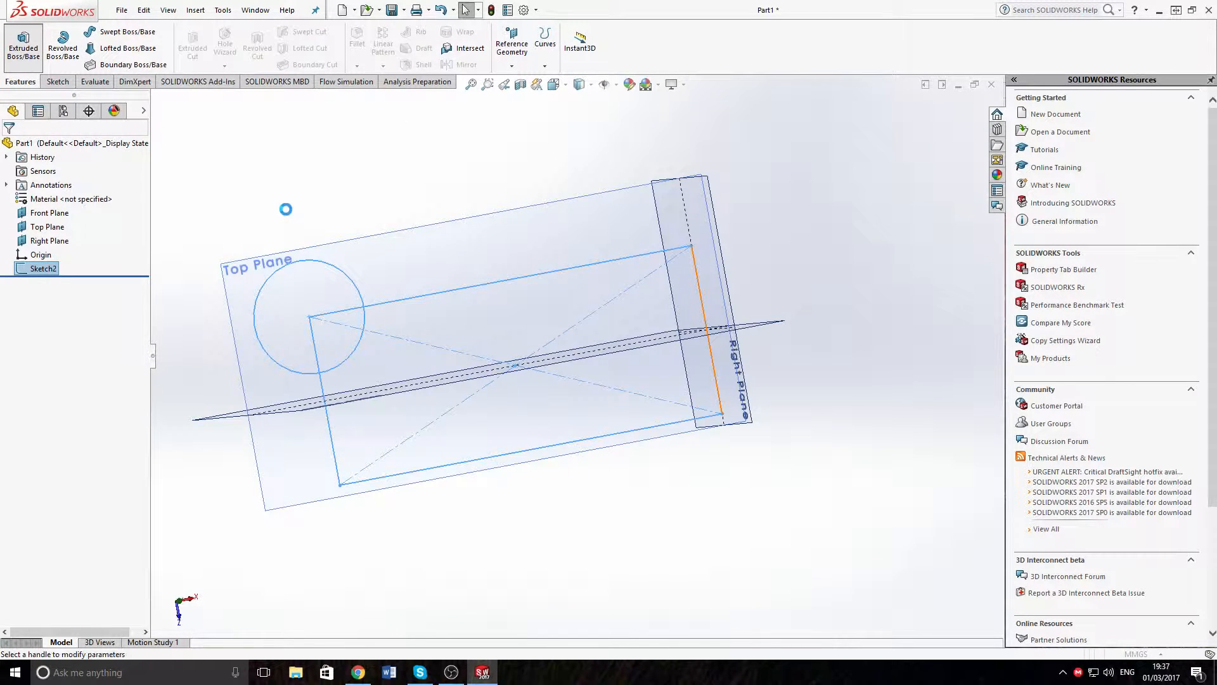
left_click(309, 288)
left_click(459, 345)
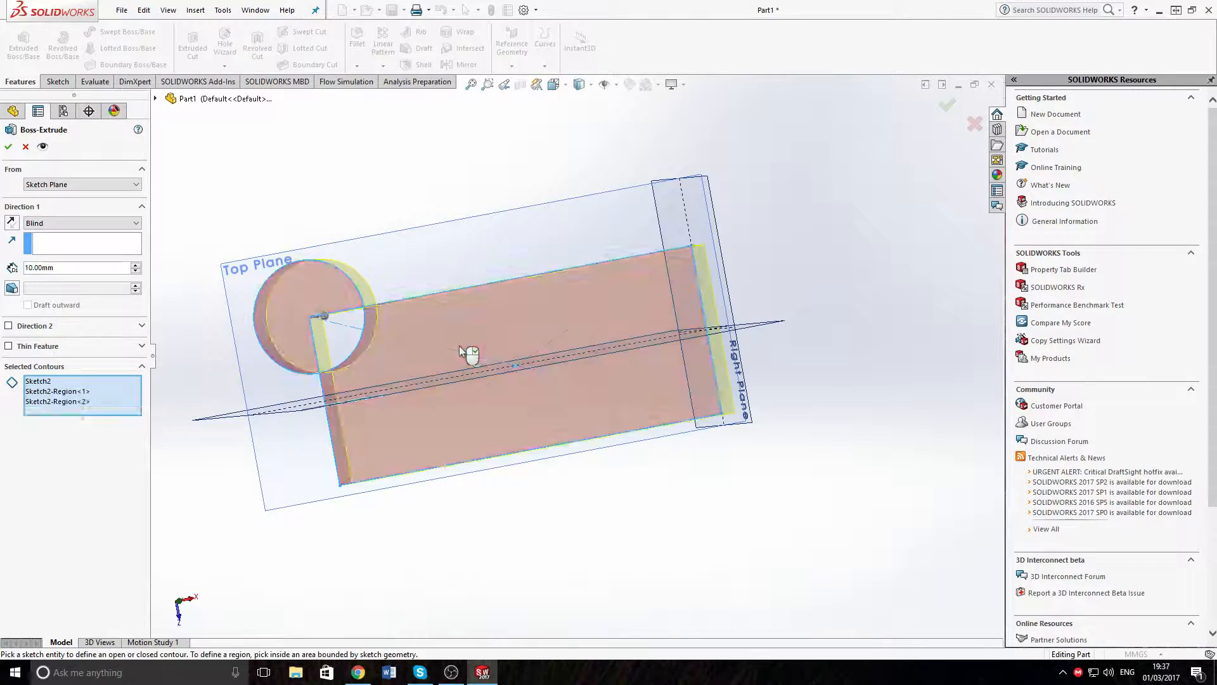
left_click(332, 333)
Step: Set the blind extrusion depth to 35 mm and accept the boss
middle_click_drag(304, 453, 253, 320)
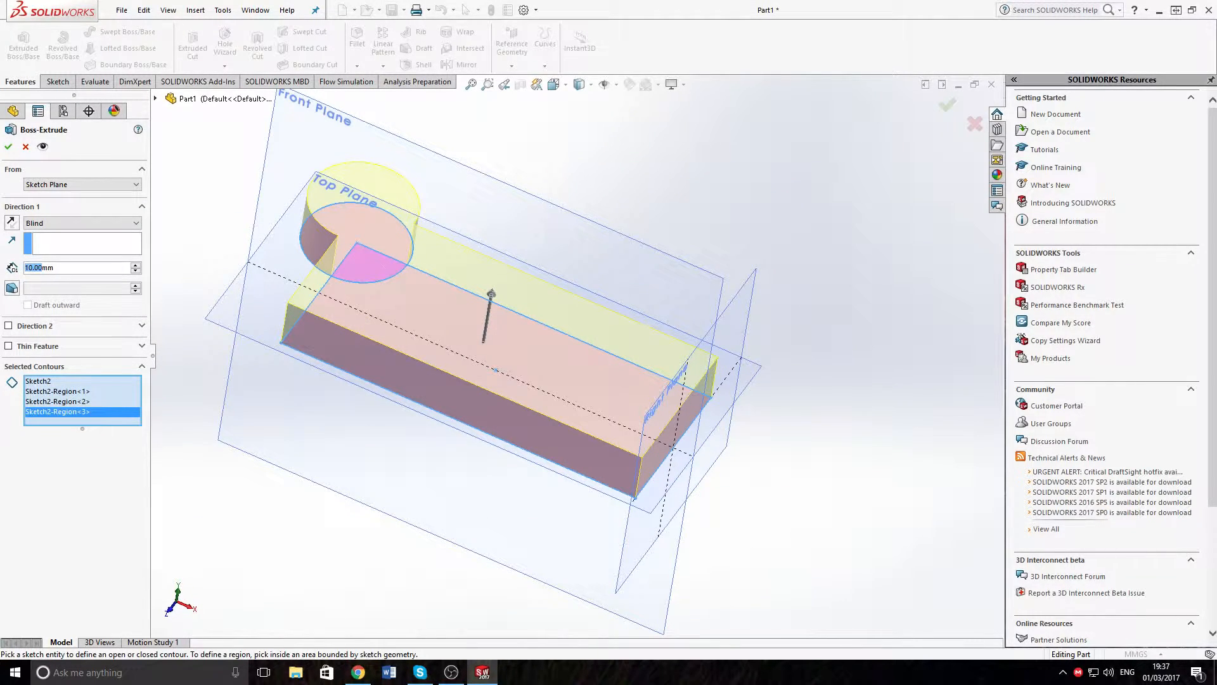
type("1")
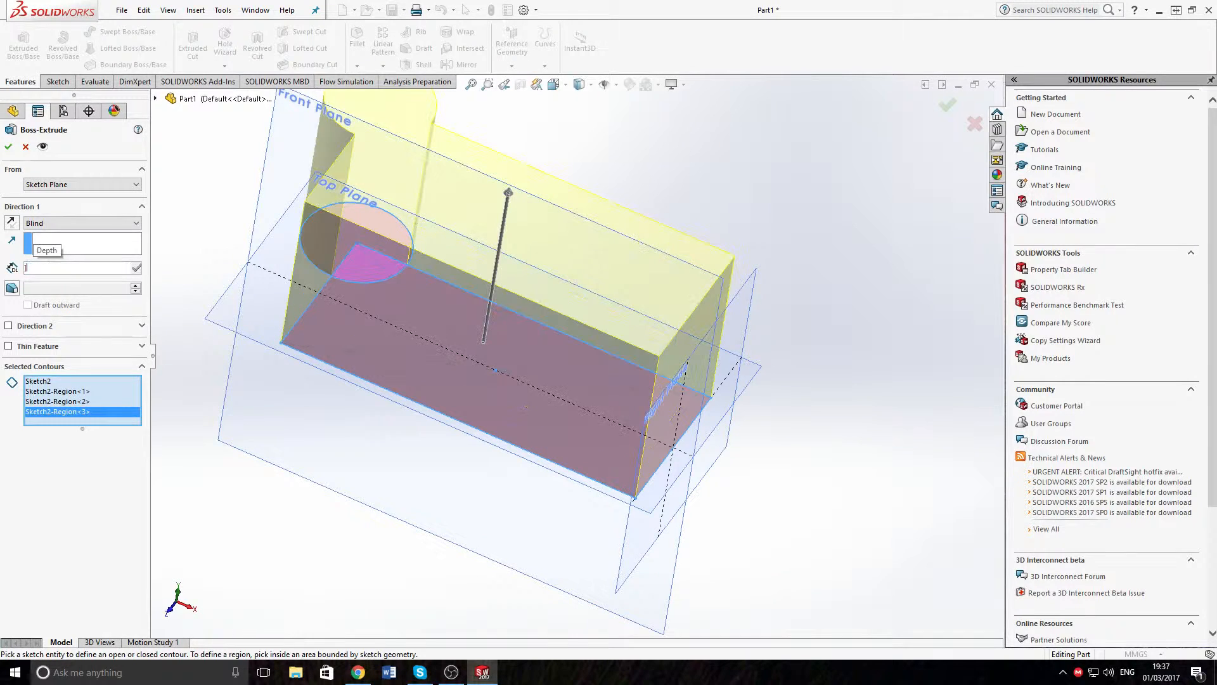
key("Down")
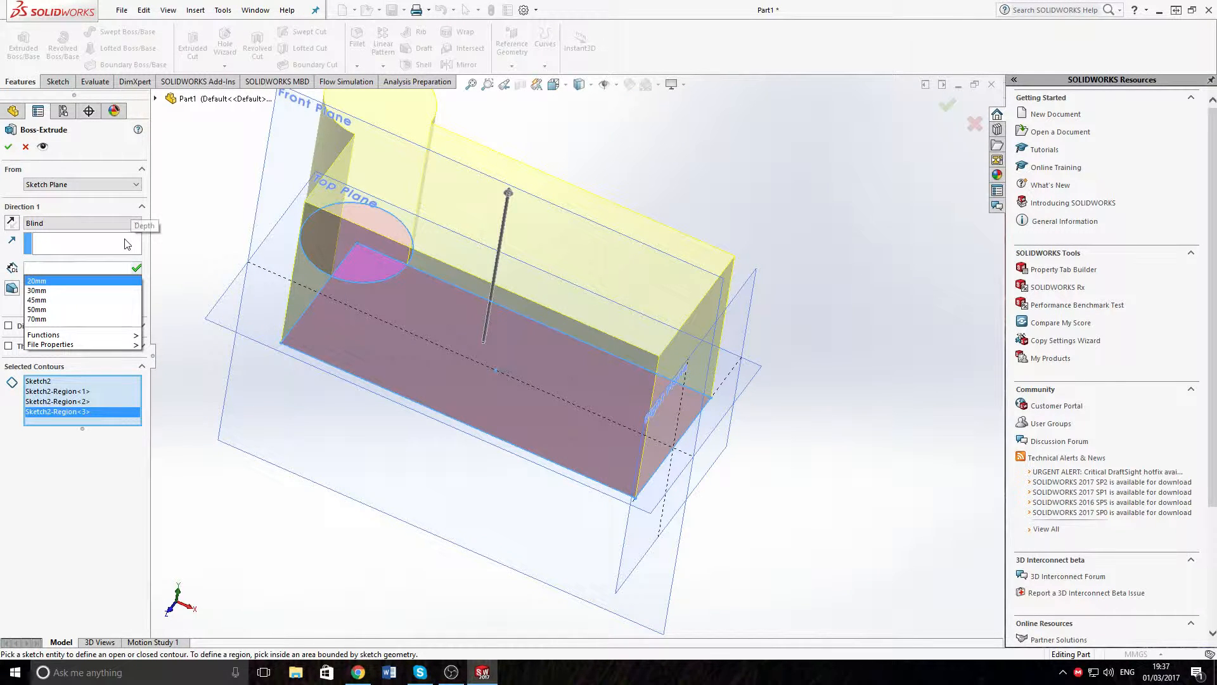
type("35")
key("Return")
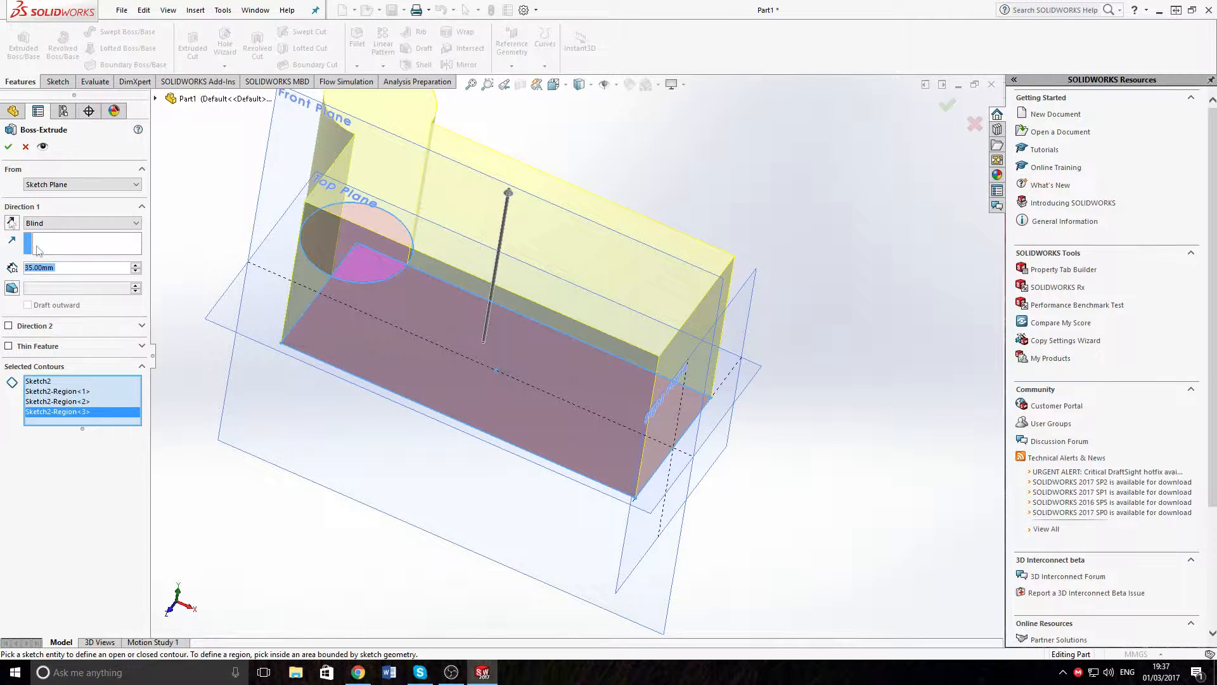
left_click(9, 146)
Step: Shell the body with a 2.5 mm wall thickness, removing only the large profile-shaped face opposite the sketch plane
middle_click_drag(285, 215, 399, 251)
middle_click_drag(579, 331, 659, 454)
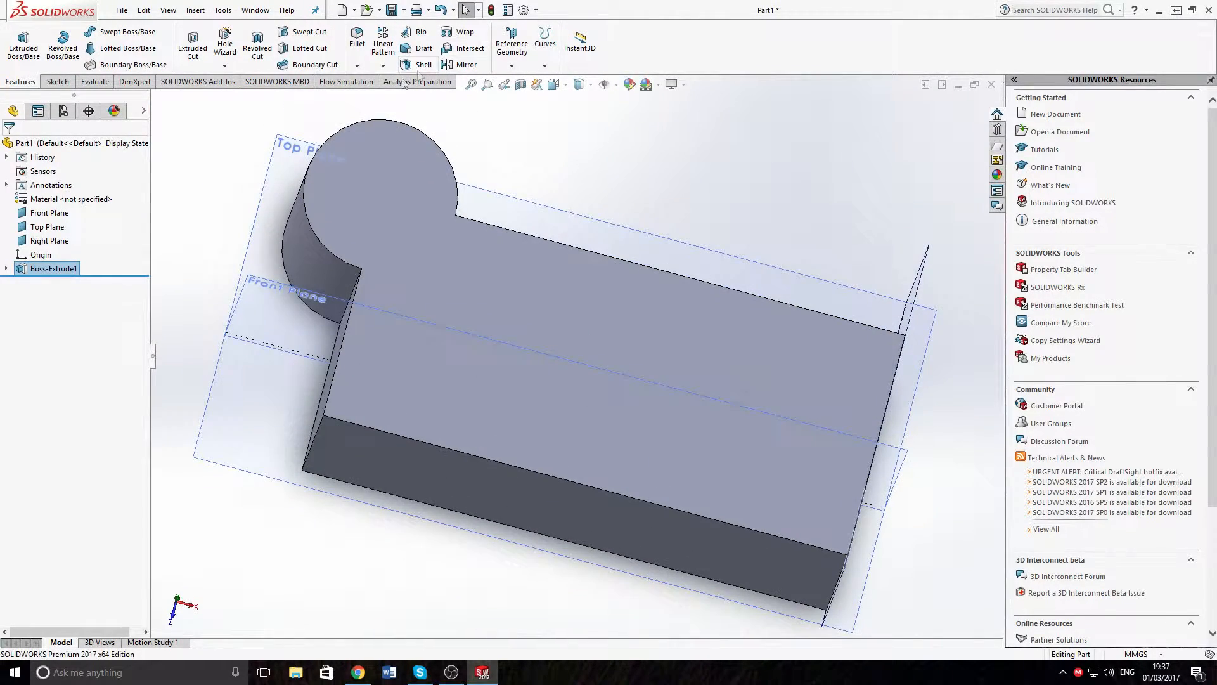
left_click(415, 66)
left_click(543, 313)
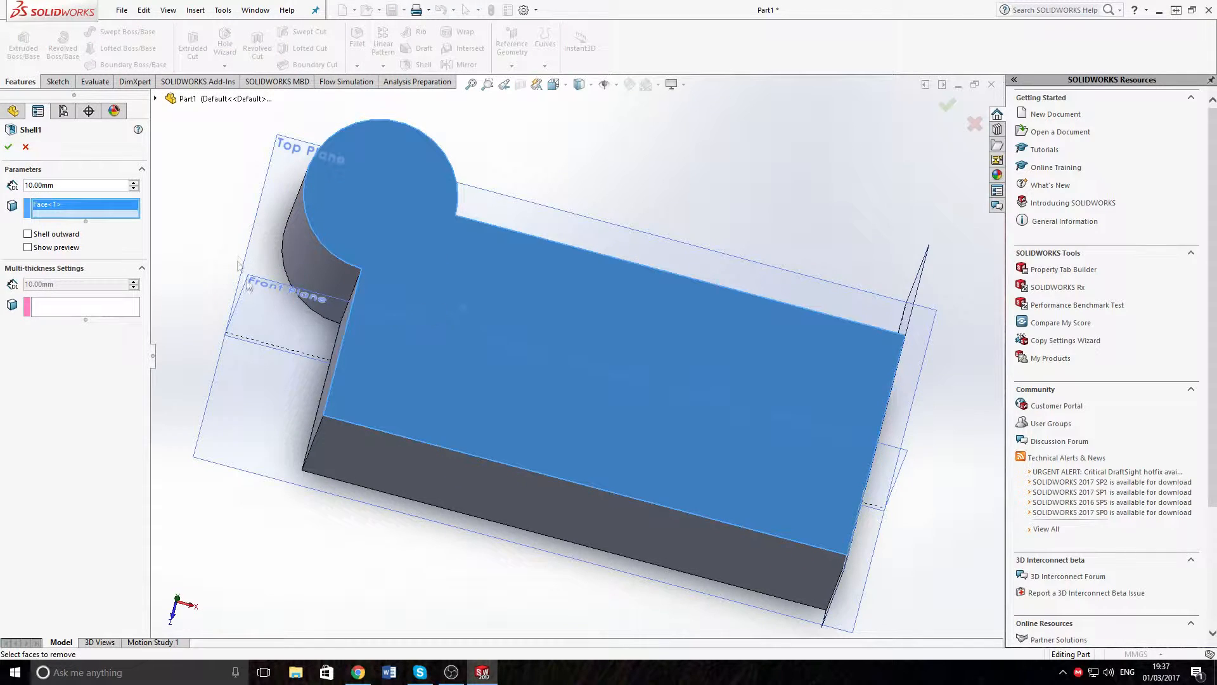
middle_click_drag(273, 334, 475, 342)
left_click(494, 411)
left_click(520, 291)
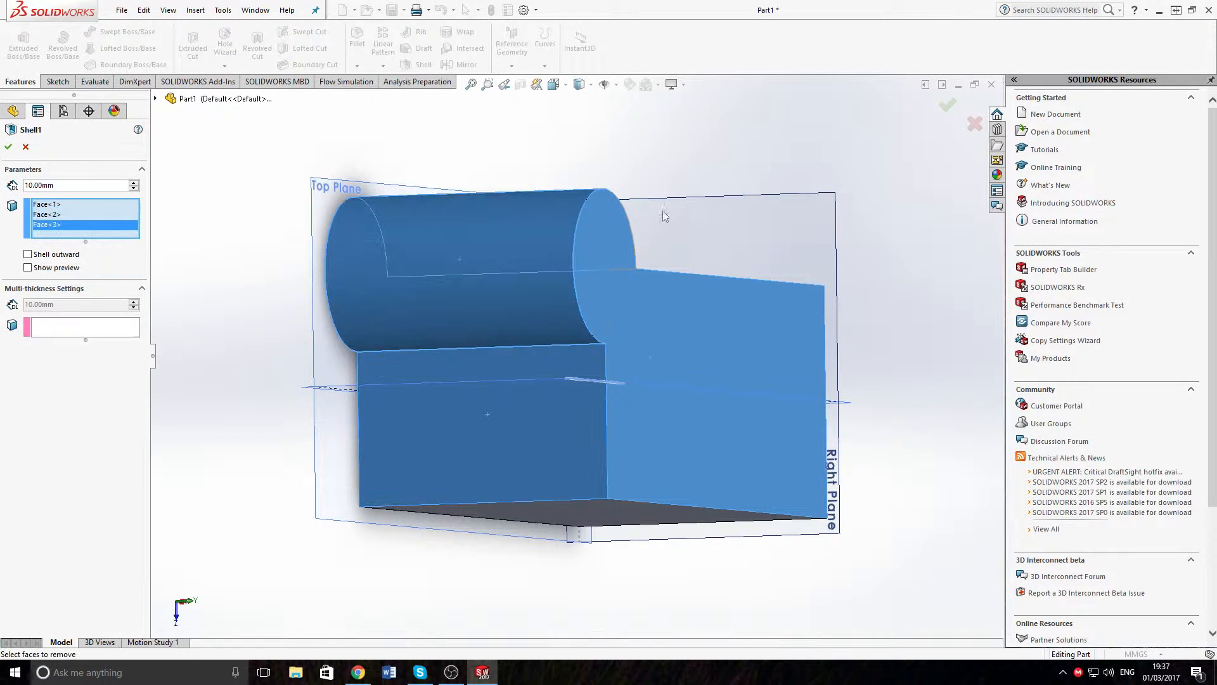
left_click(481, 274)
left_click(555, 419)
middle_click_drag(555, 418, 515, 345)
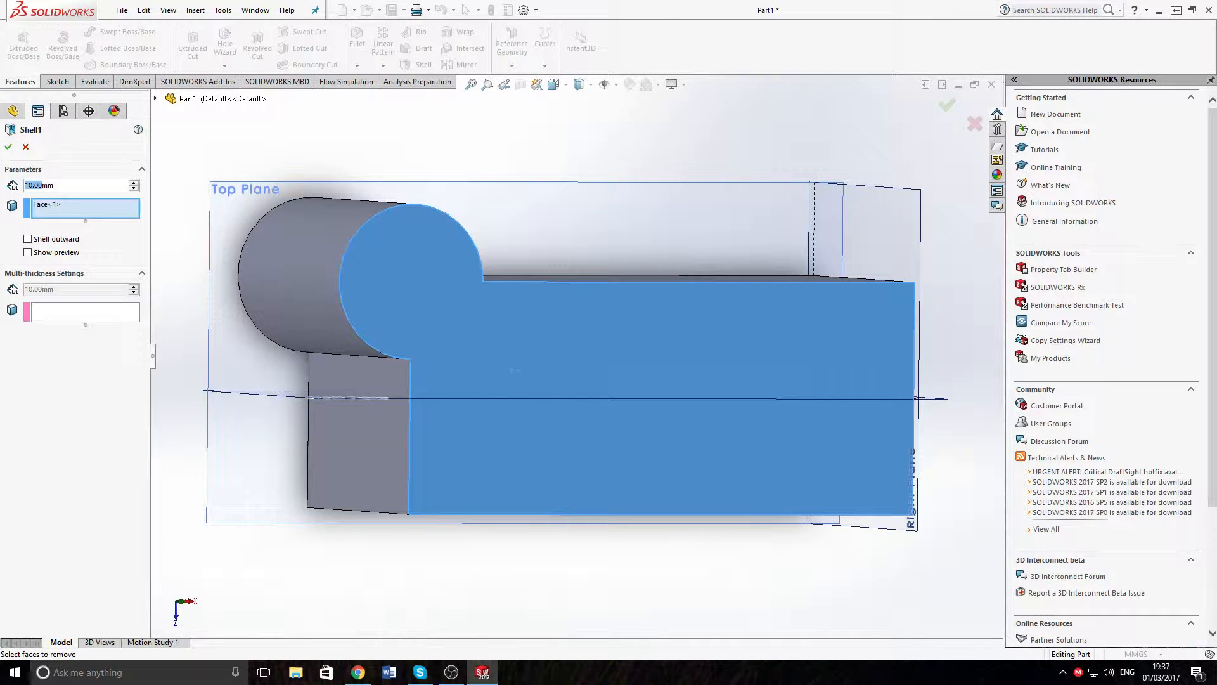
type(".5")
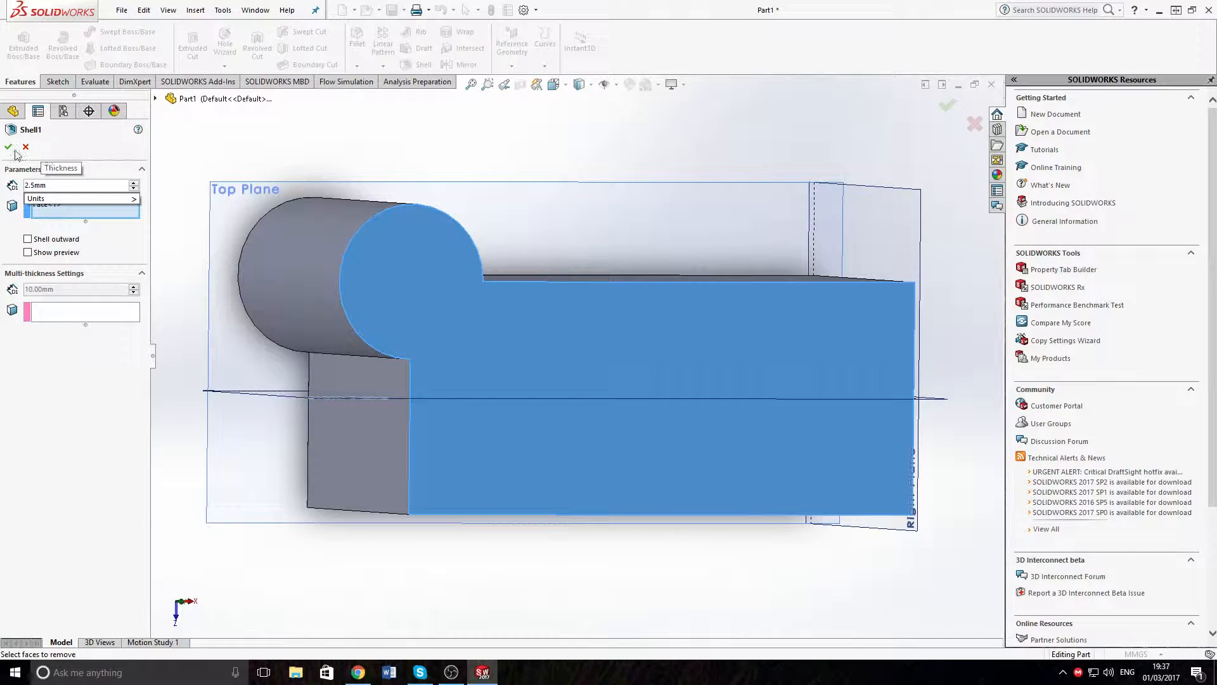
left_click(56, 140)
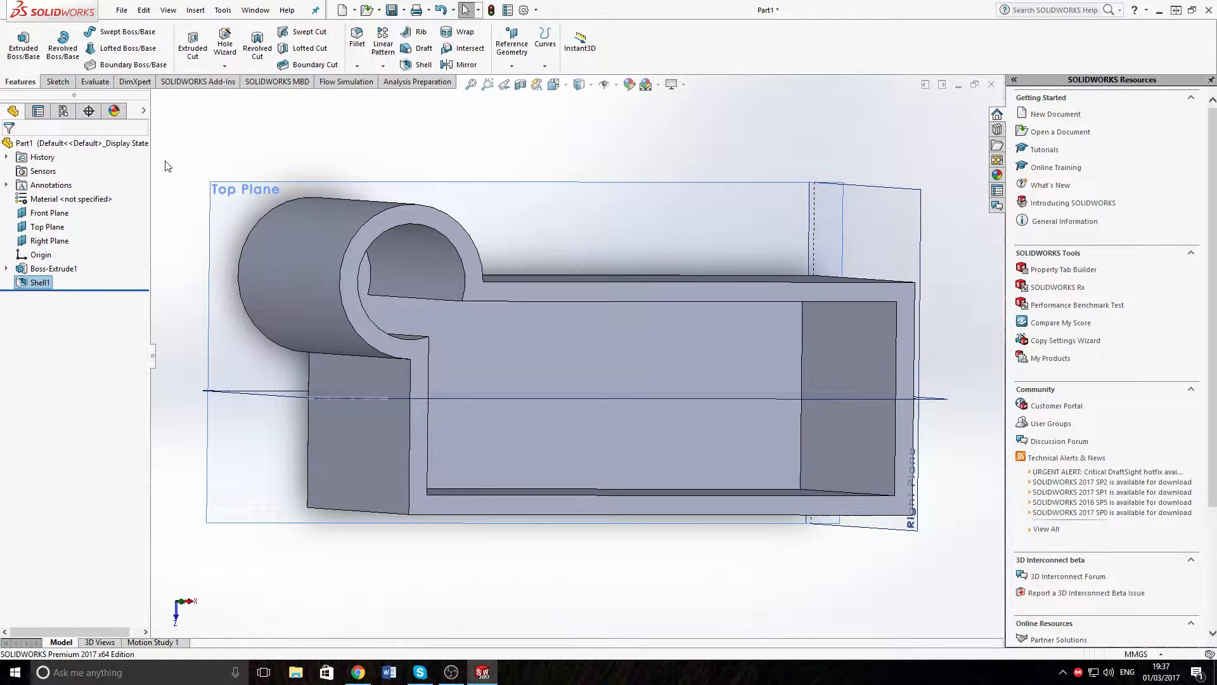
Step: Undo the shell on the extruded body
key("space")
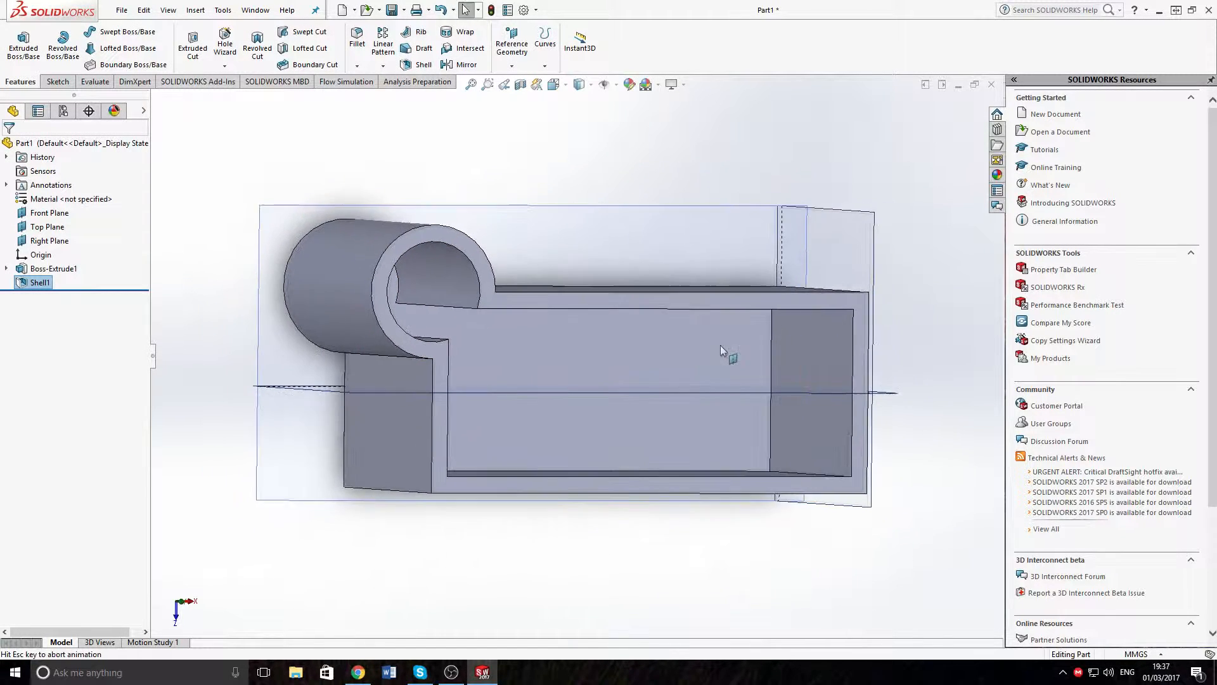
middle_click_drag(724, 459, 816, 289)
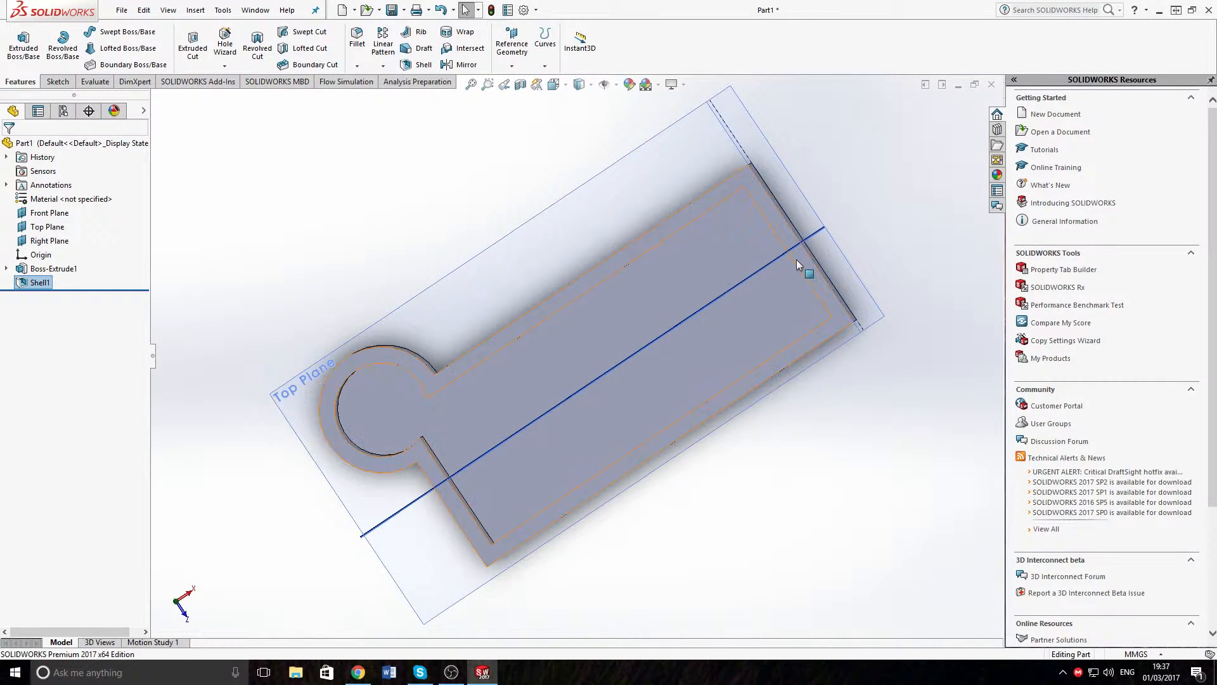
key("ctrl+z")
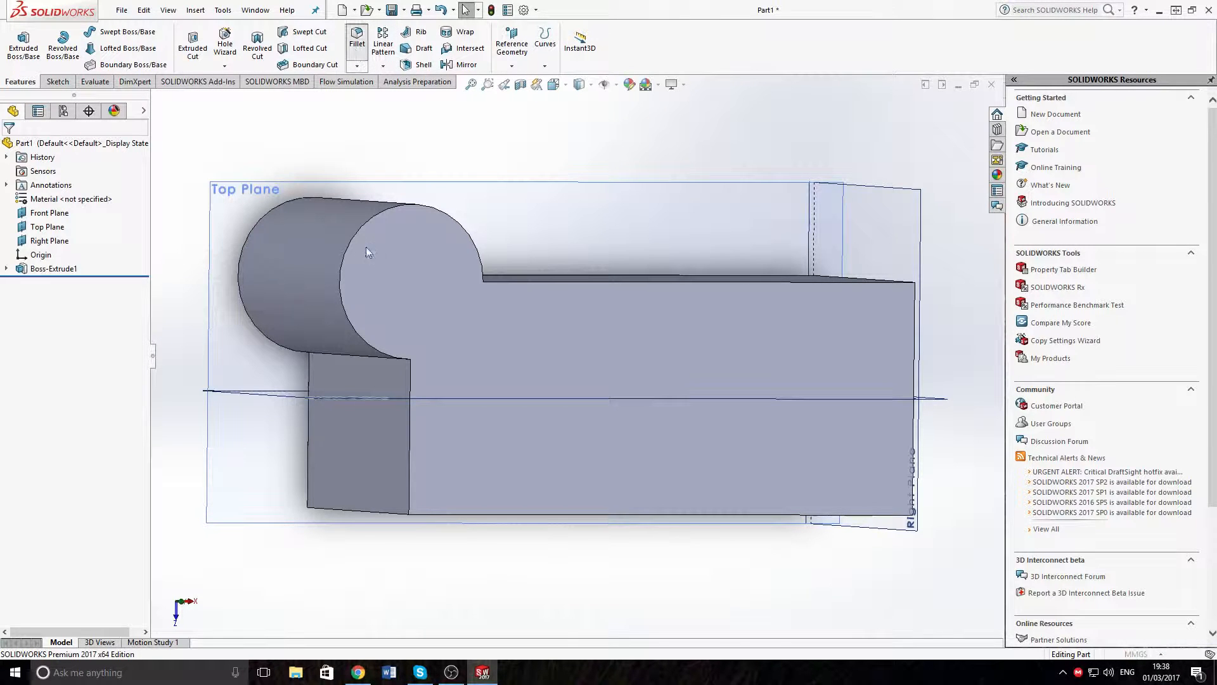
Step: Start a Fillet and select all five outline edges of the profile-shaped face, including the circular edge, without the face itself
middle_click_drag(665, 268, 628, 326)
left_click(580, 329)
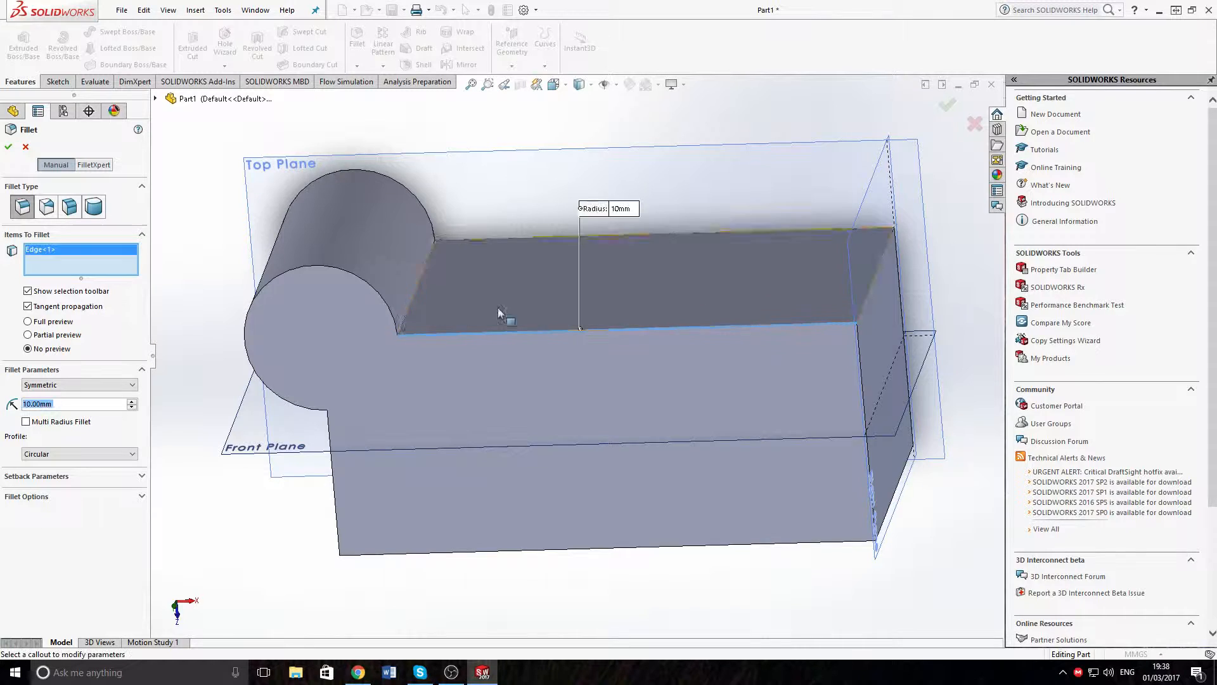
left_click(396, 357)
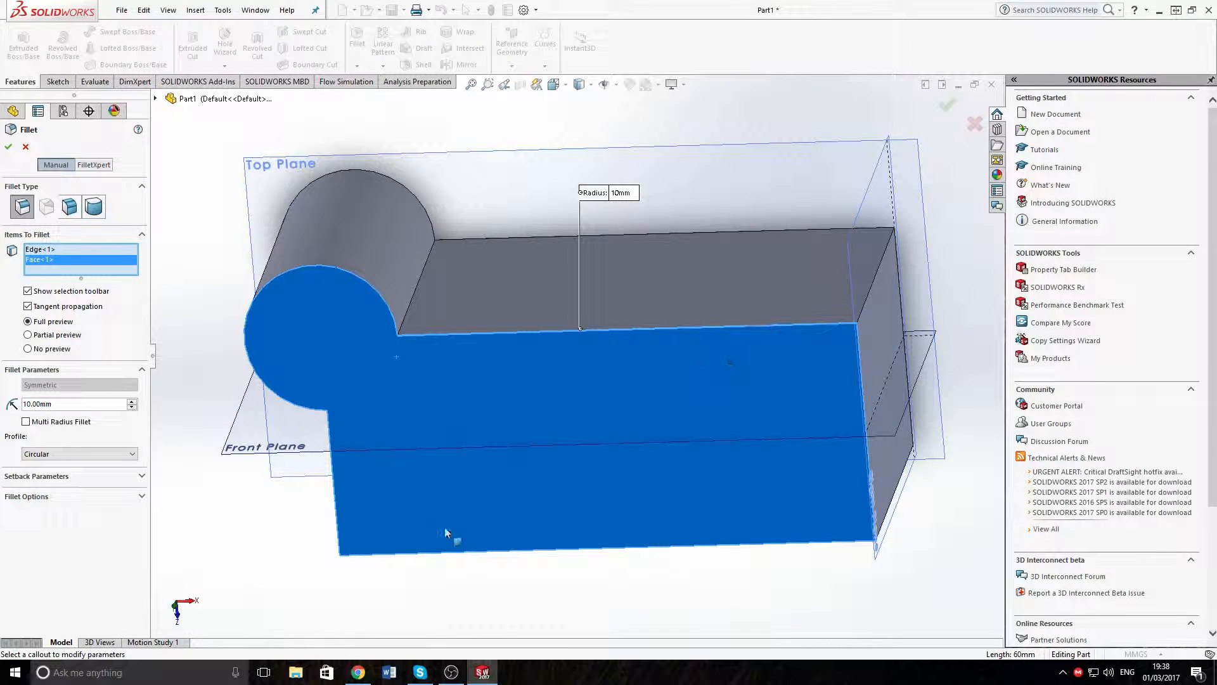
middle_click_drag(255, 480, 373, 368)
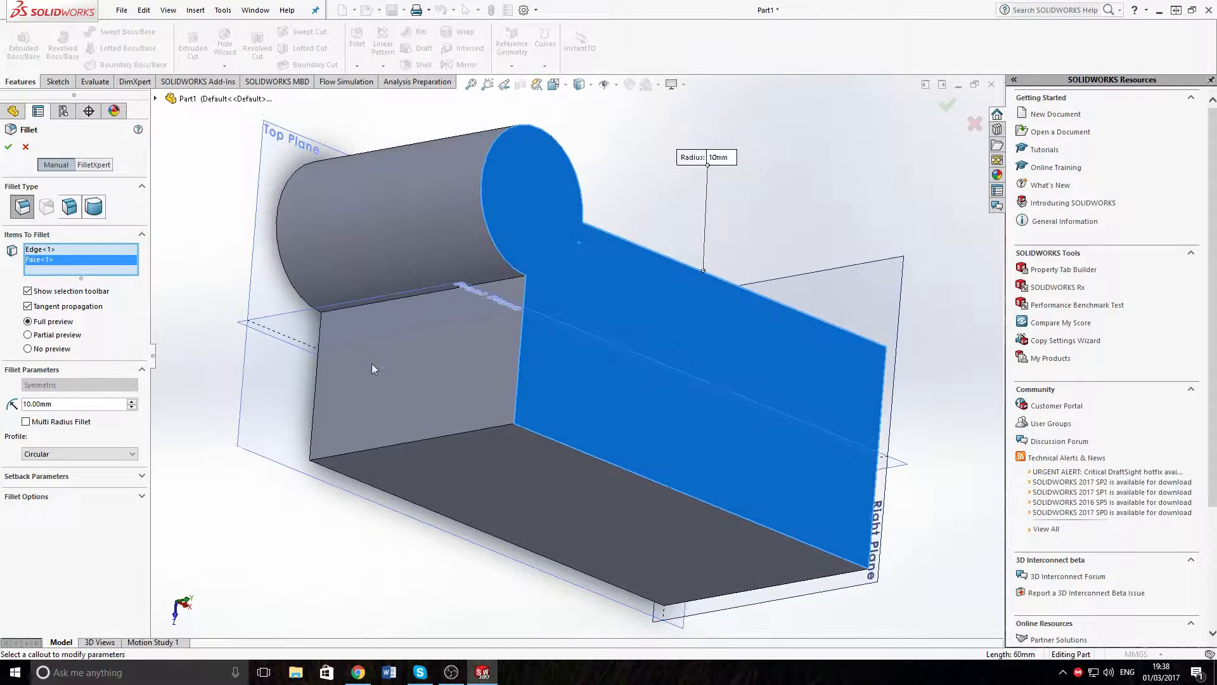
left_click(597, 307)
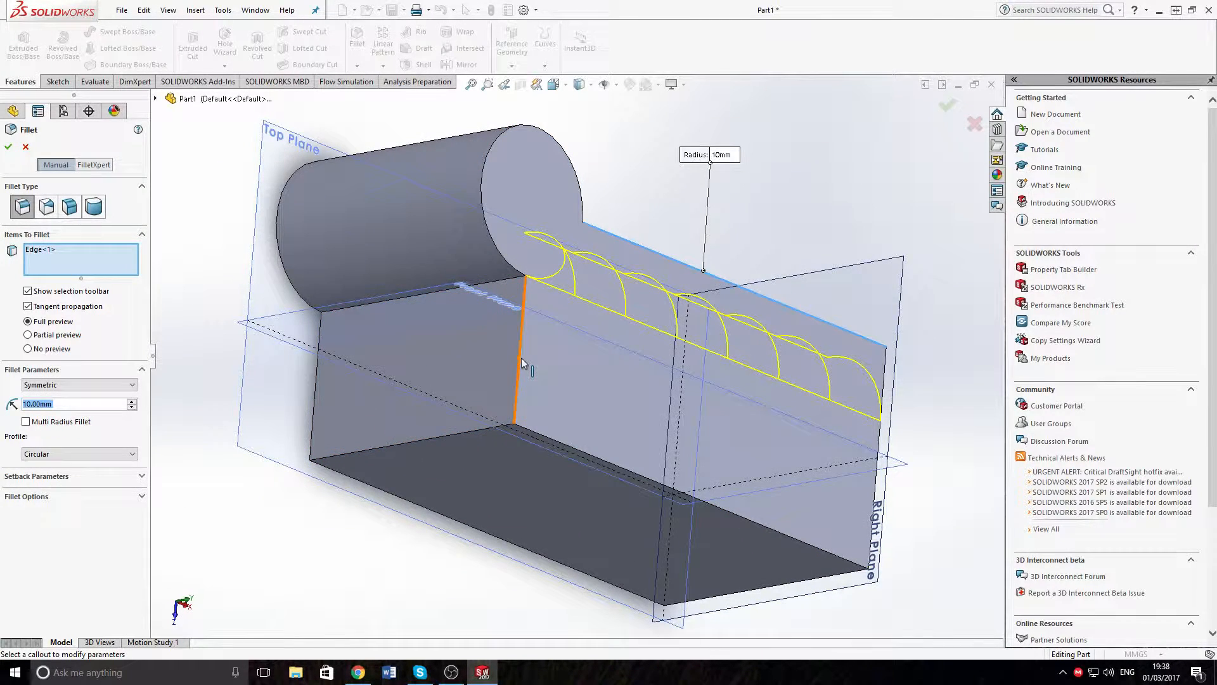
left_click(521, 358)
left_click(611, 461)
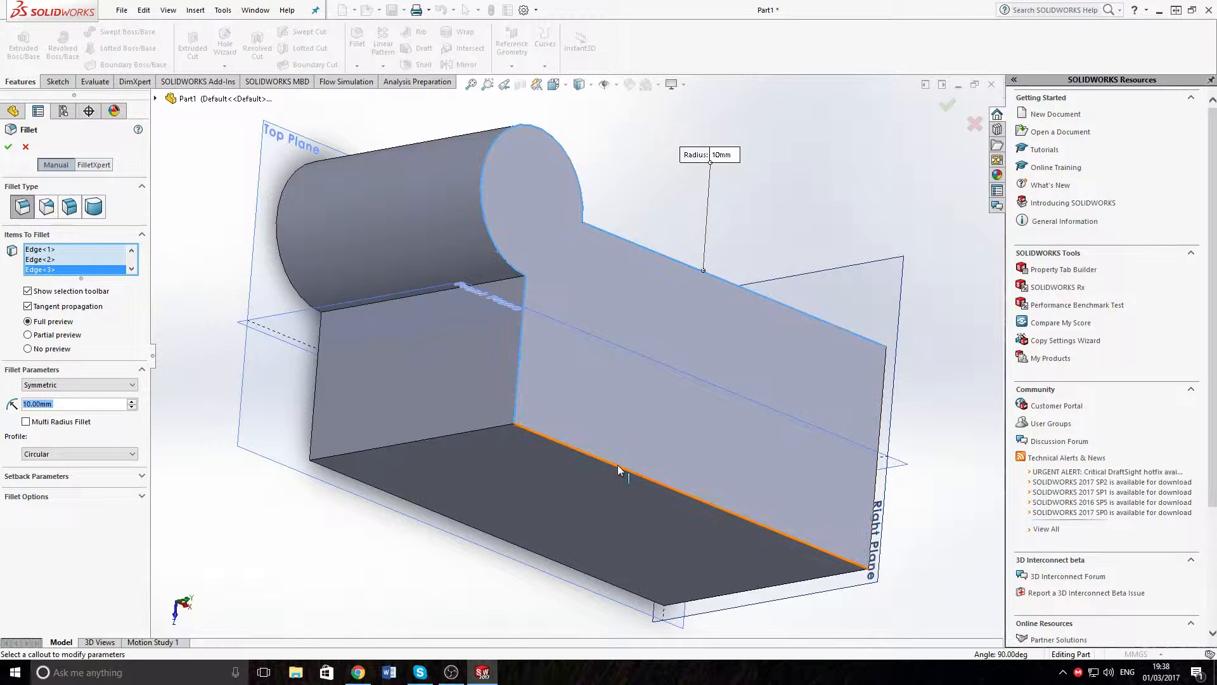
left_click(876, 471)
left_click(880, 425)
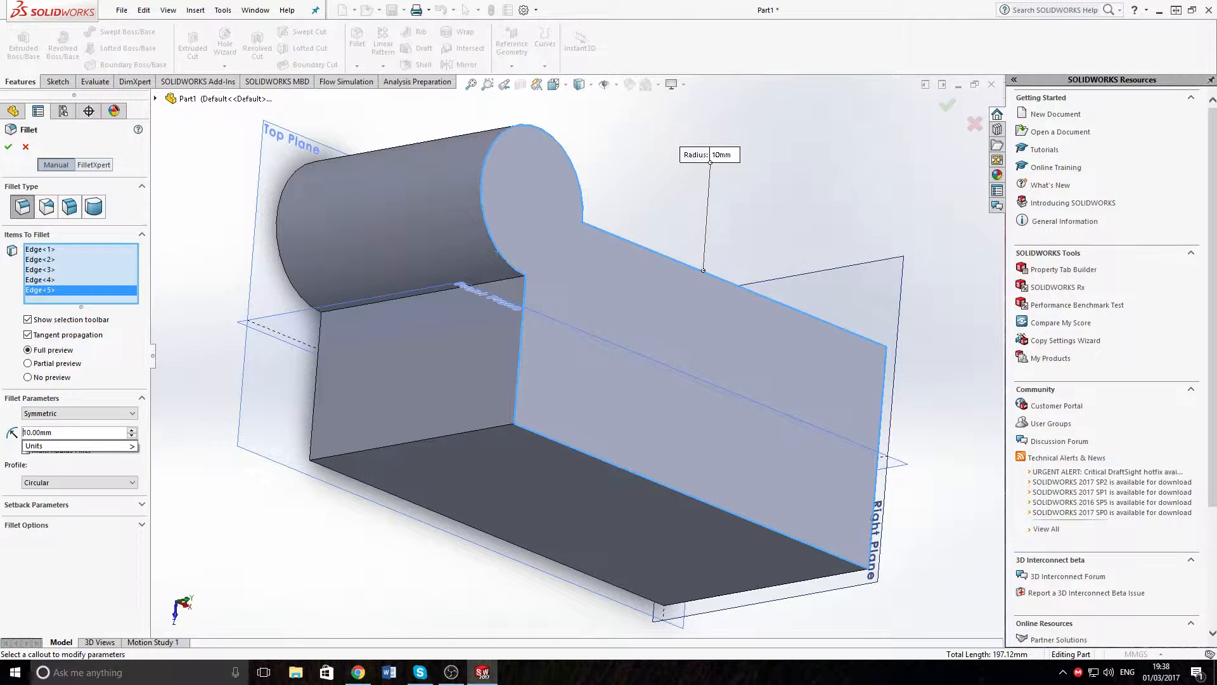
Step: Set the symmetric fillet radius to 2.5 mm and apply it to the selected outline edges
left_click(36, 432)
key("BackSpace")
key("BackSpace")
key("BackSpace")
key("BackSpace")
key("BackSpace")
type("2.5")
key("Return")
middle_click_drag(298, 454, 38, 219)
left_click(9, 147)
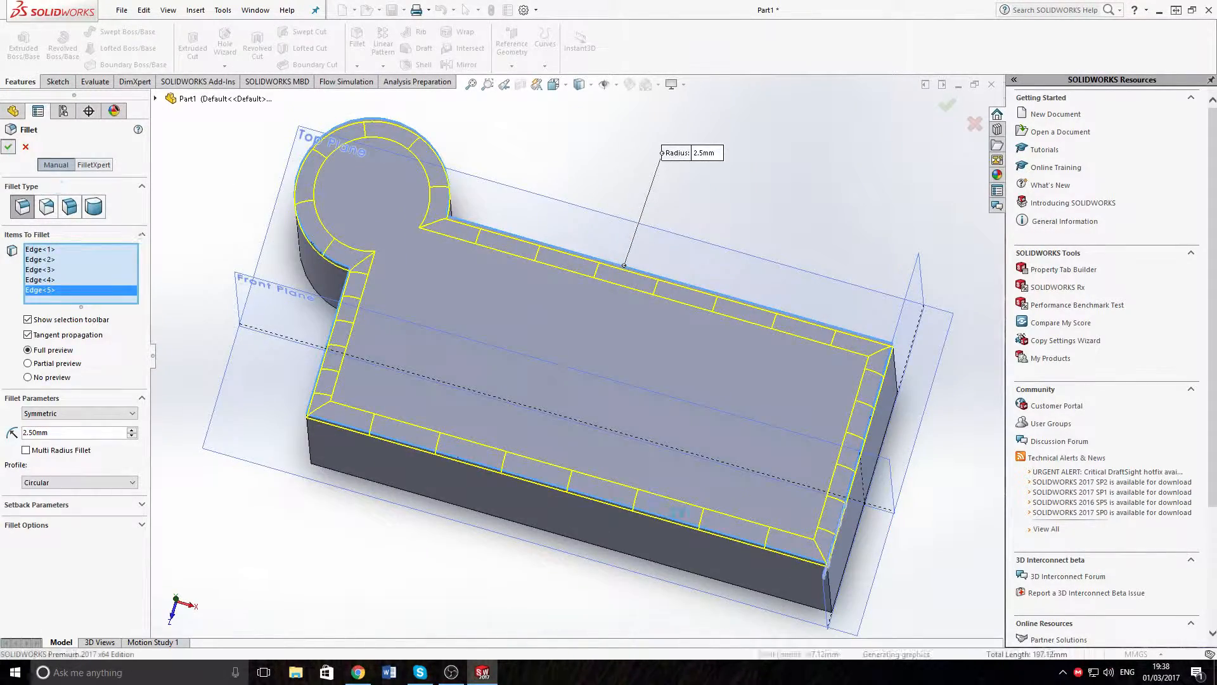
Step: Fillet the block's corner edge between the long side and the end face with a 2.5 mm radius
middle_click_drag(622, 484, 622, 419)
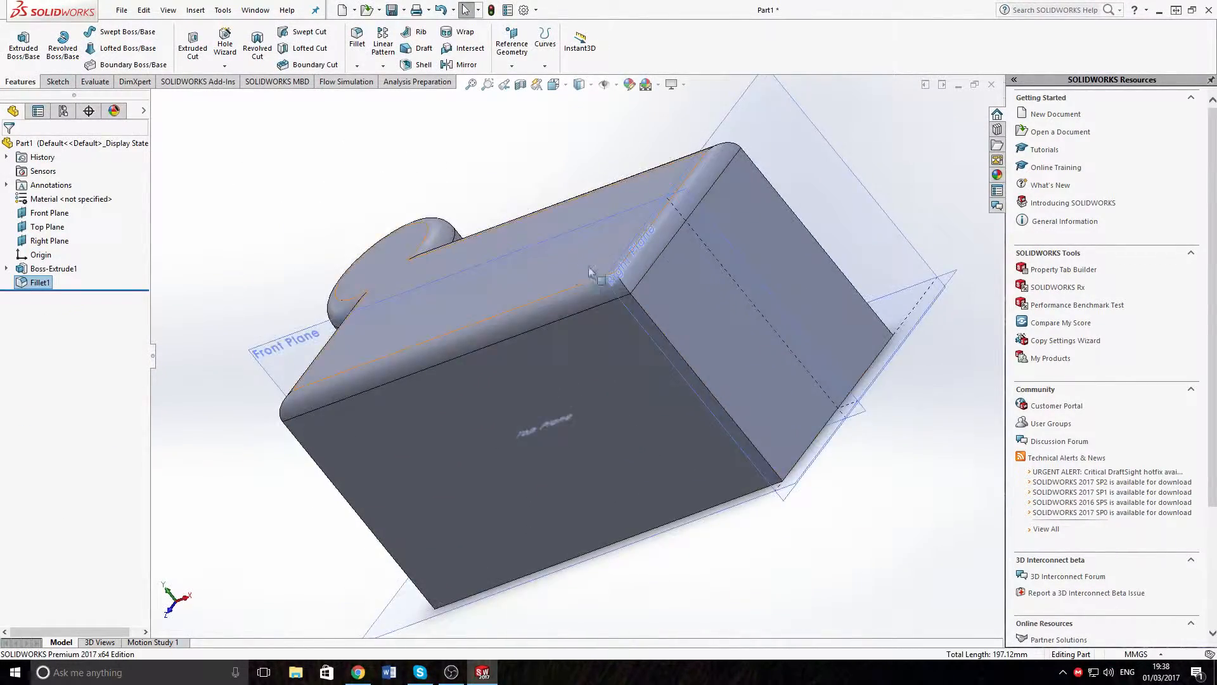
scroll(609, 323, "down", 5)
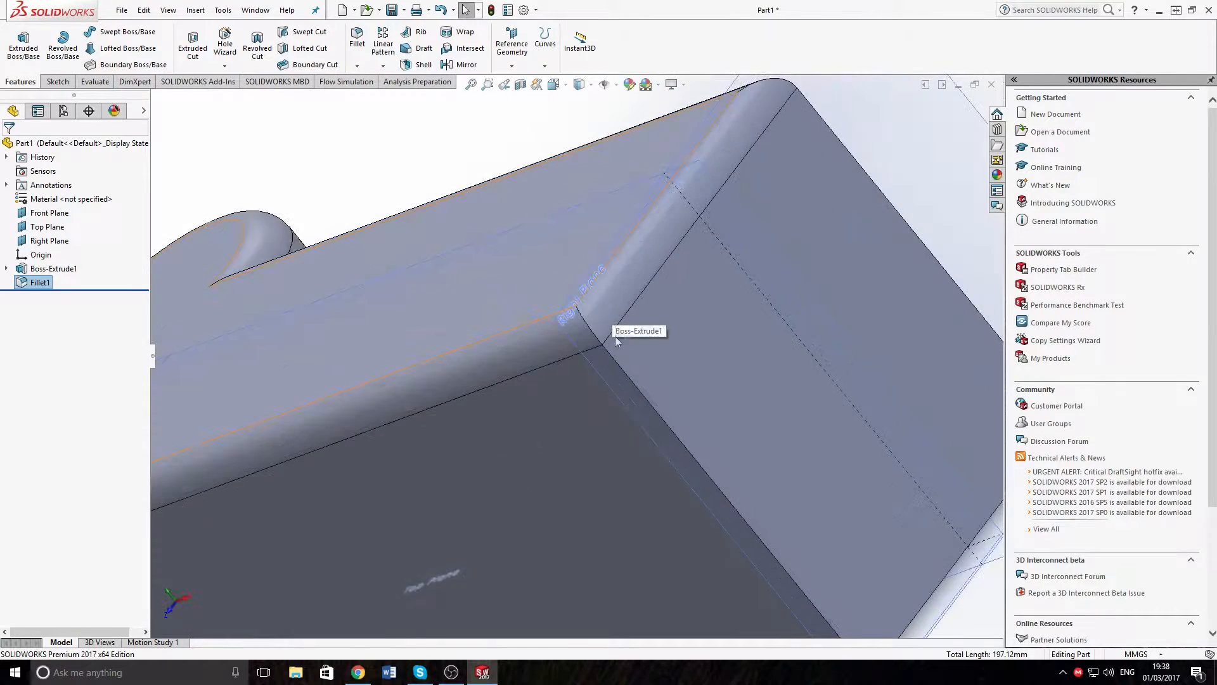
left_click(357, 38)
left_click(579, 355)
middle_click_drag(359, 325, 808, 383)
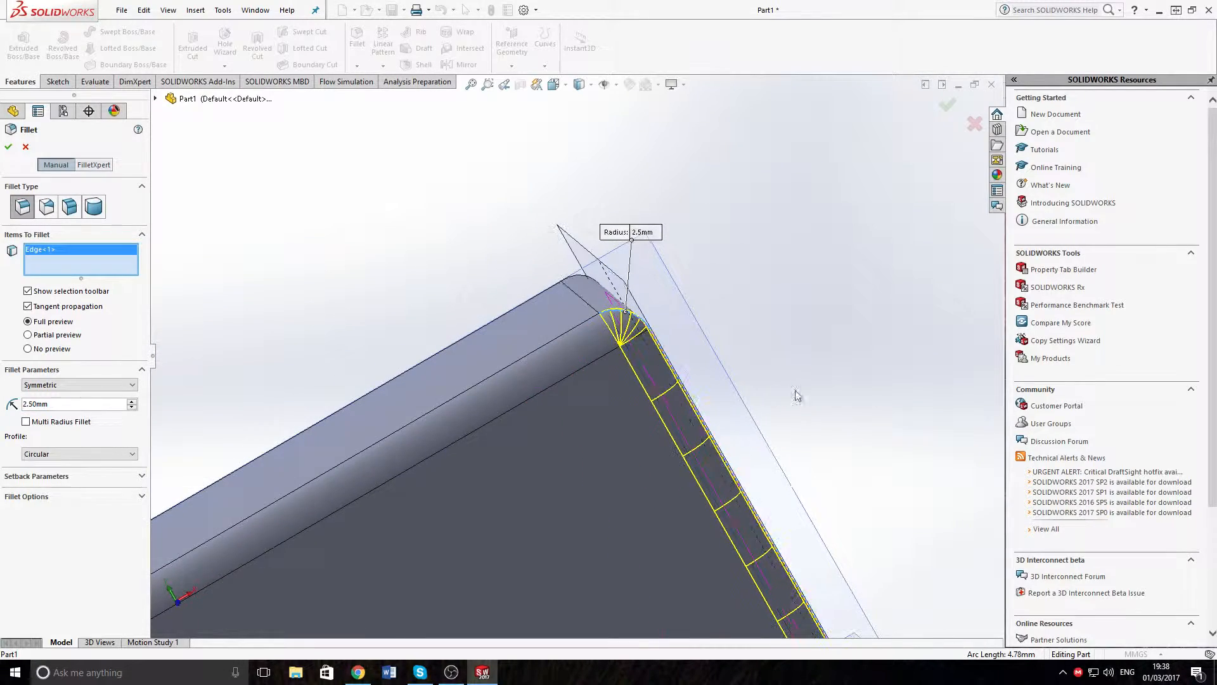
left_click(8, 147)
Step: Start another Fillet and select the block's two remaining upright corner edges and the long lower edge of its side face
scroll(615, 358, "down", 5)
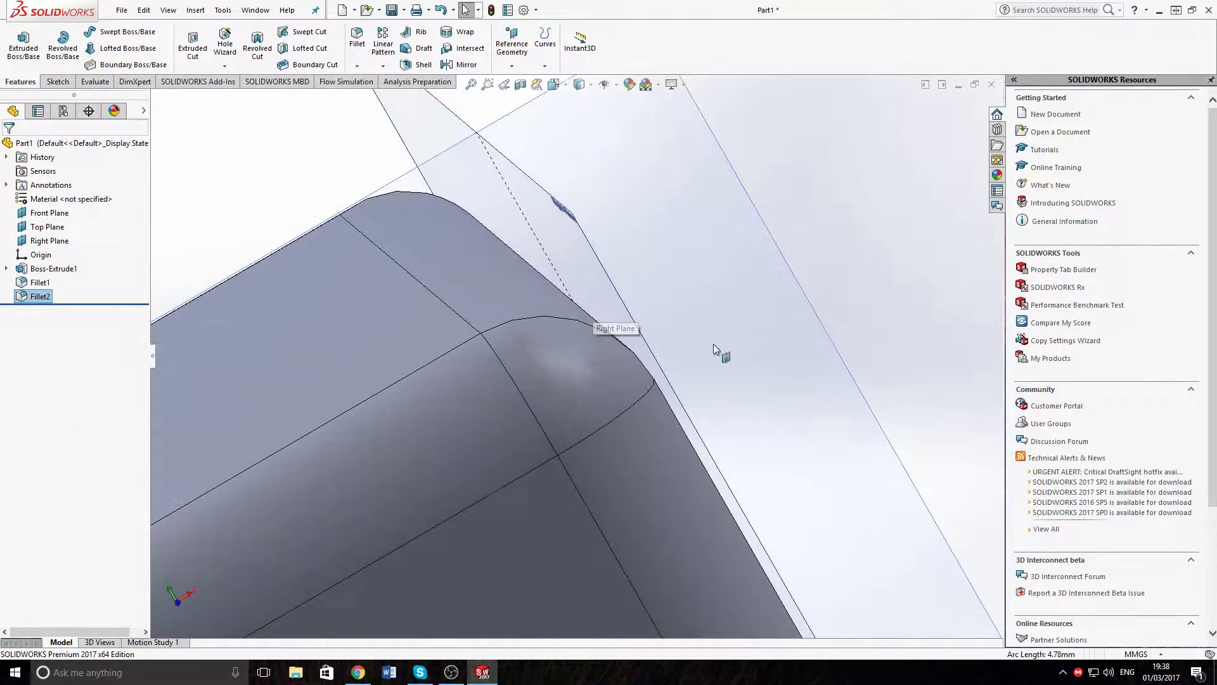
middle_click_drag(751, 275, 687, 374)
scroll(563, 379, "up", 7)
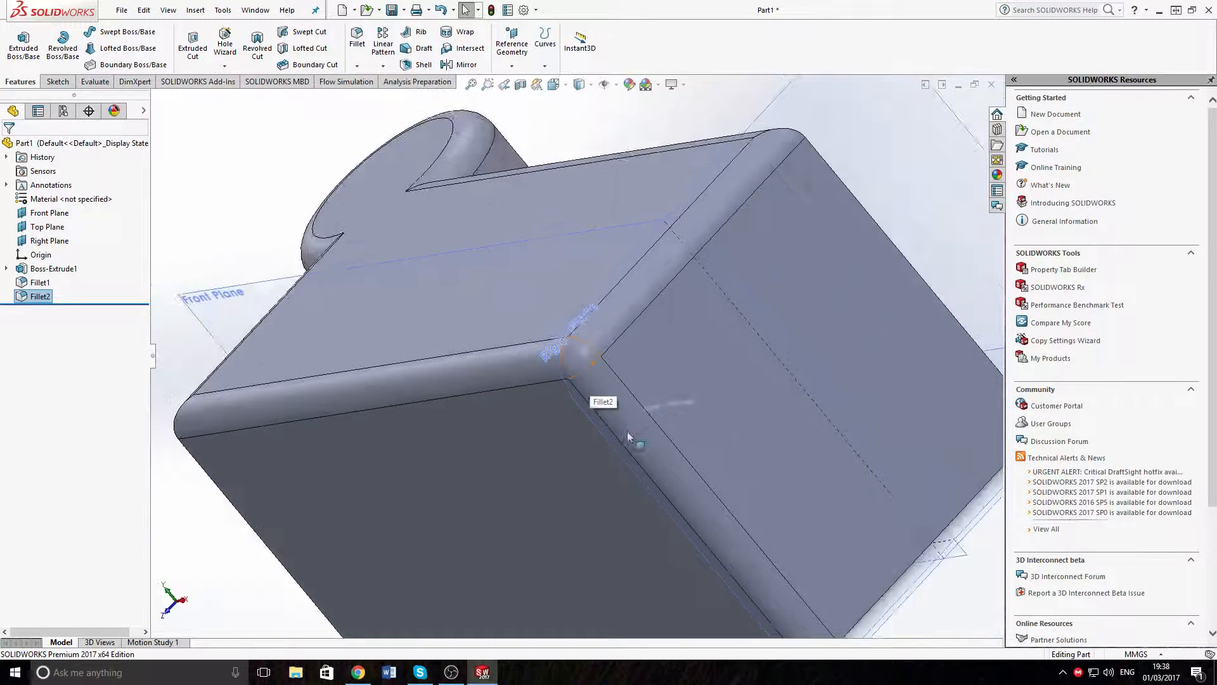
scroll(627, 436, "up", 4)
left_click(831, 341)
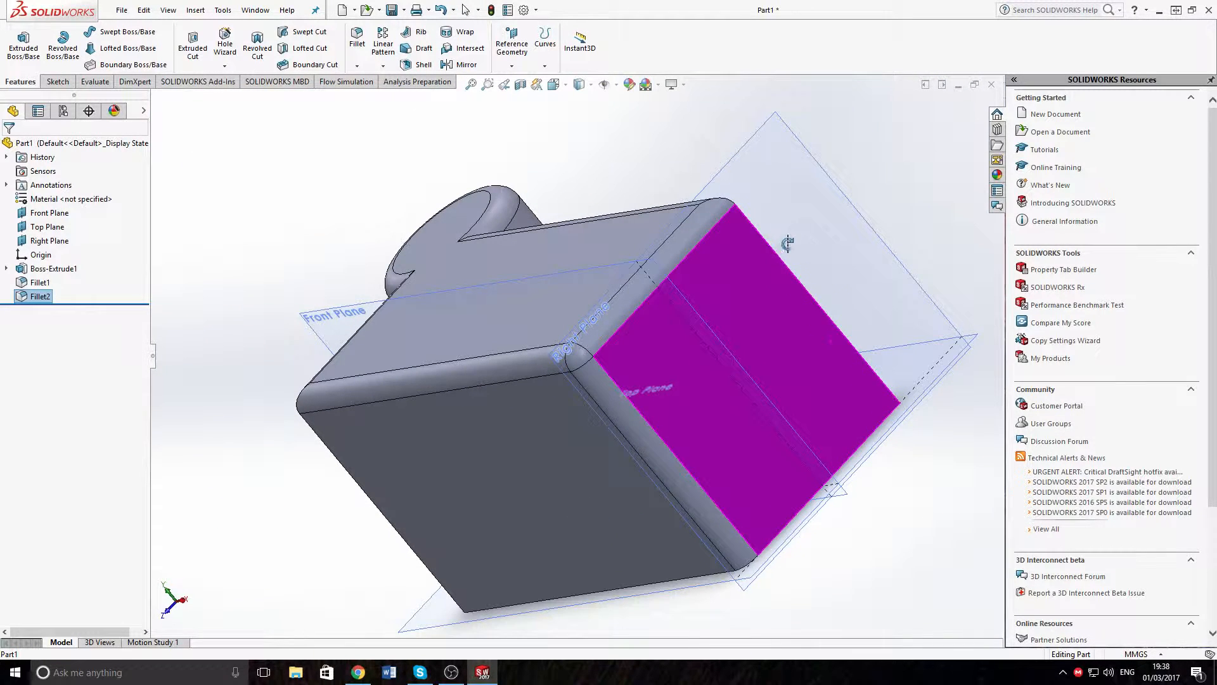
left_click(810, 200)
left_click(755, 224)
left_click(324, 448)
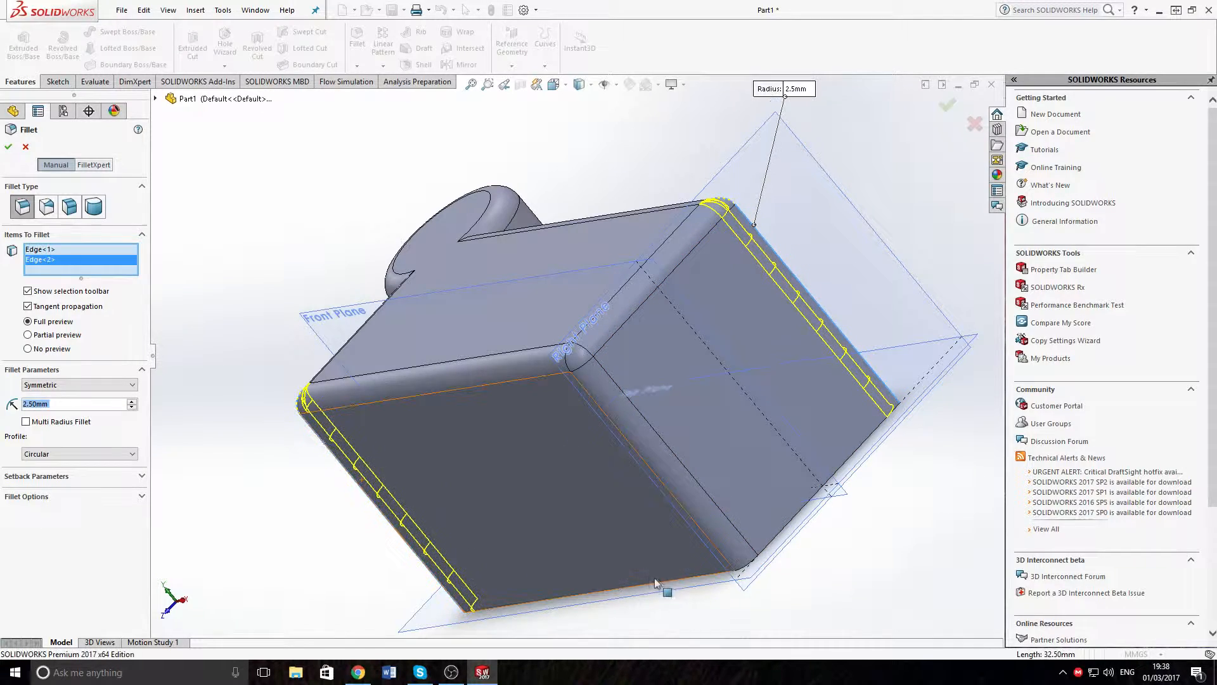
left_click(661, 584)
Step: Add the two inner edges where the cylinder meets the block and apply the 2.5 mm fillet to all selected edges
middle_click_drag(853, 589, 982, 576)
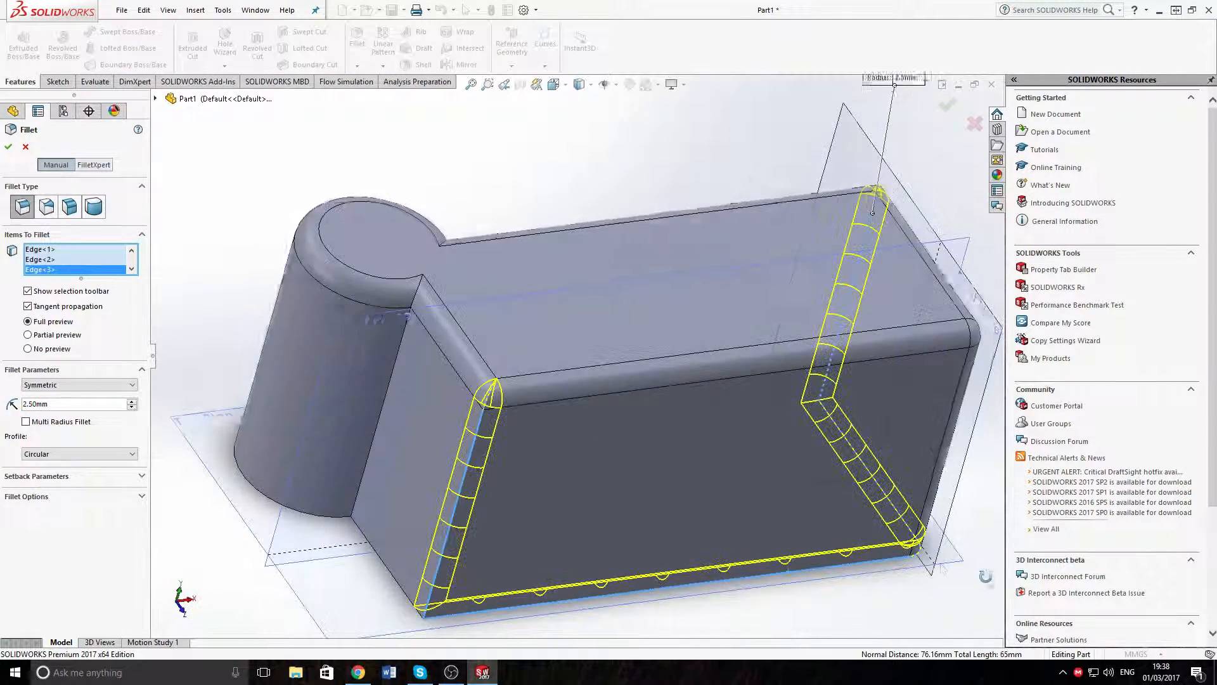
left_click(405, 351)
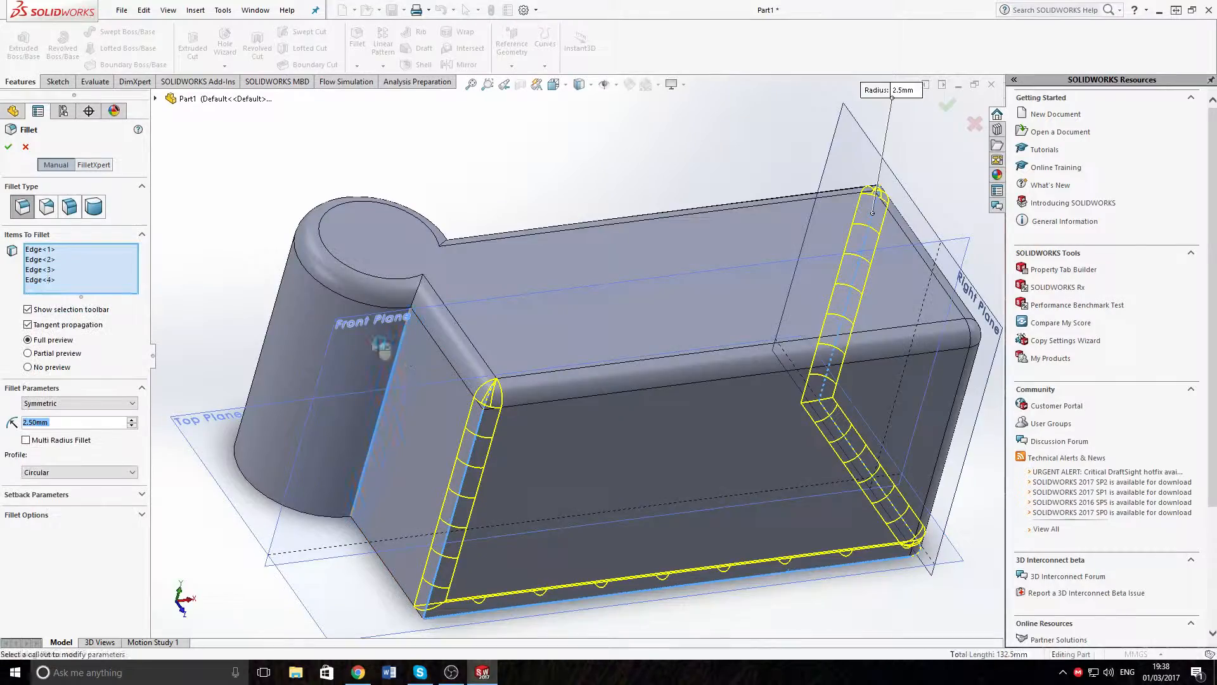
middle_click_drag(405, 380, 469, 601)
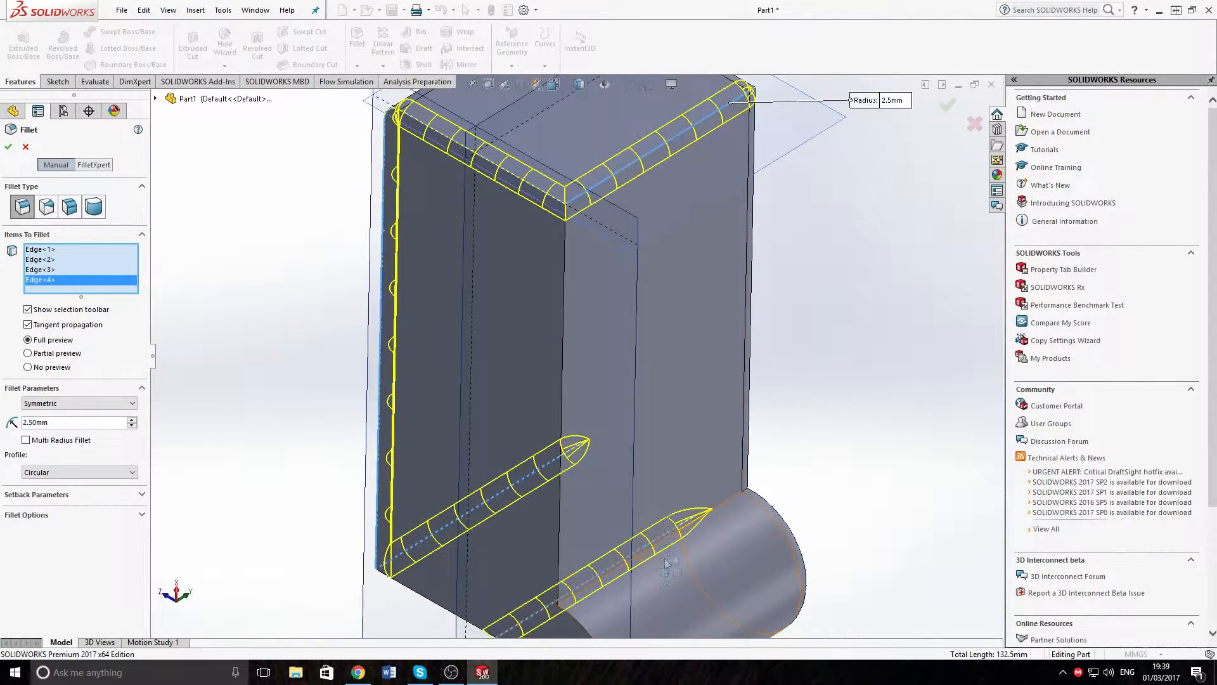
left_click(728, 507)
middle_click_drag(729, 506, 702, 413)
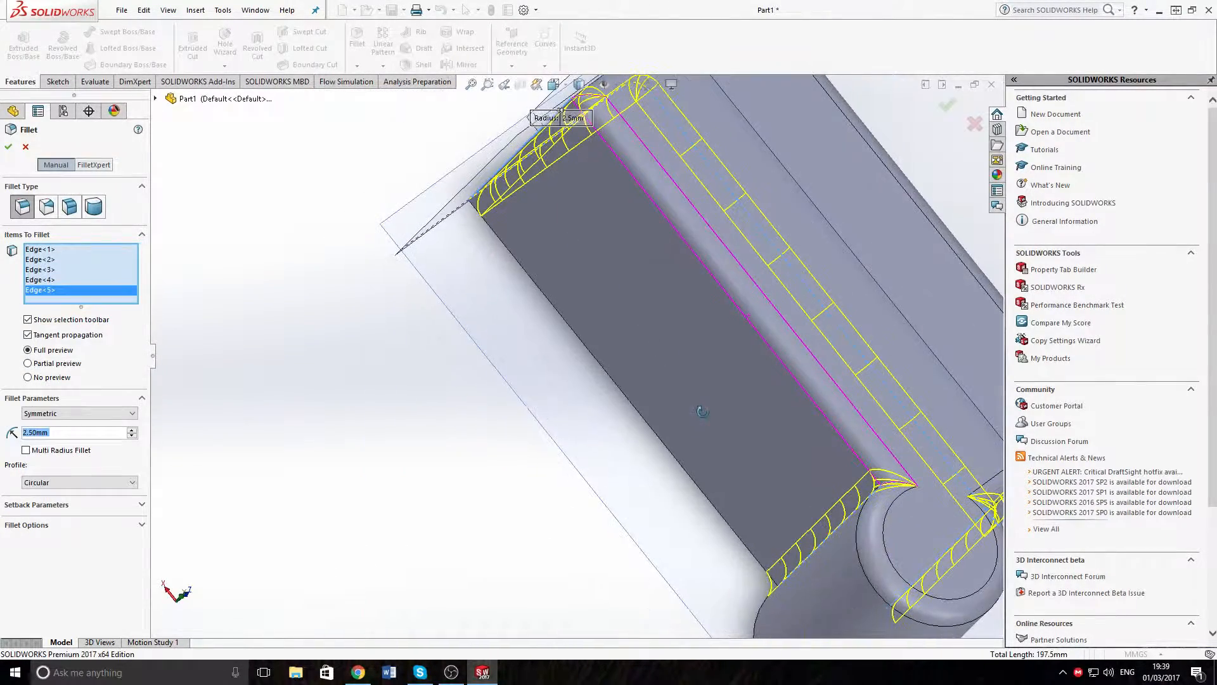
left_click(9, 148)
Step: Chamfer the outline of the dark bottom profile face with a 2.5 mm distance at 45 degrees
scroll(459, 410, "up", 3)
middle_click_drag(755, 478, 487, 393)
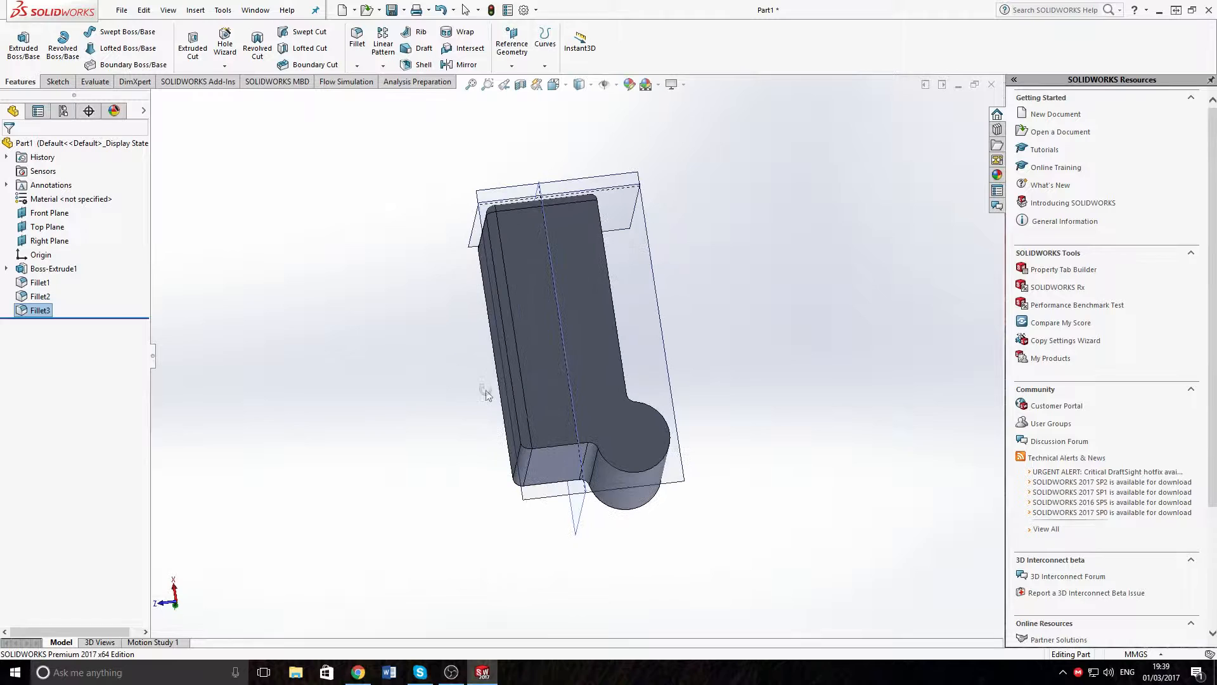
left_click(357, 66)
left_click(380, 96)
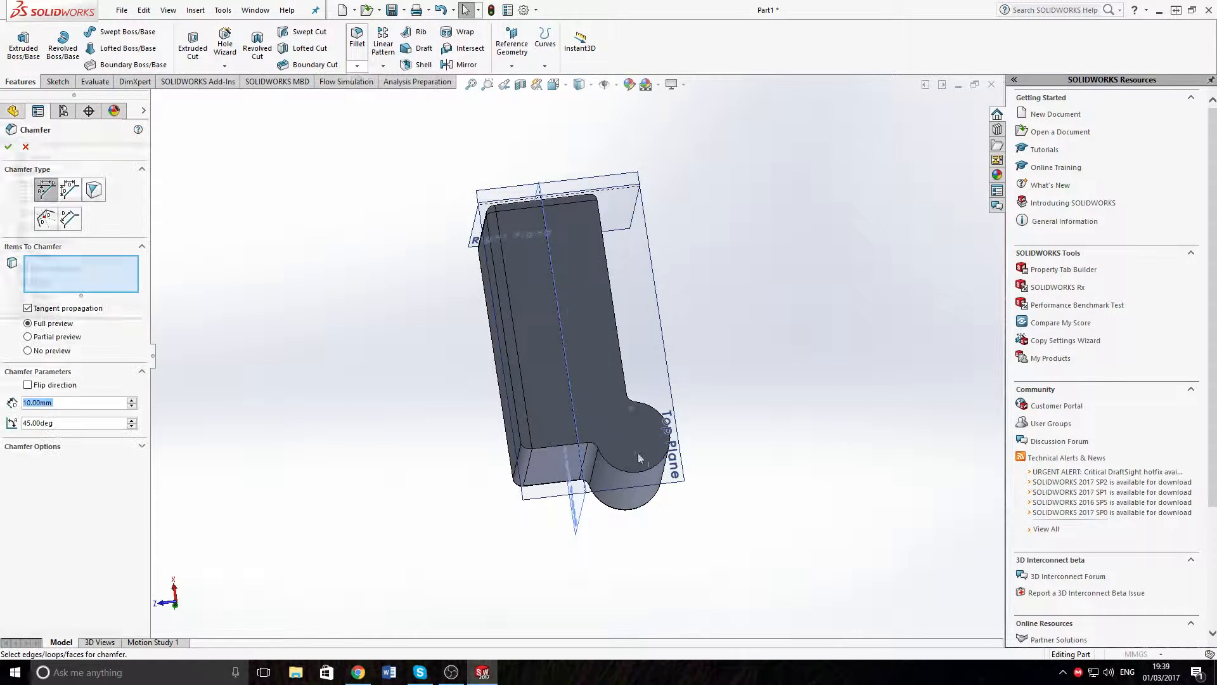
scroll(602, 419, "down", 5)
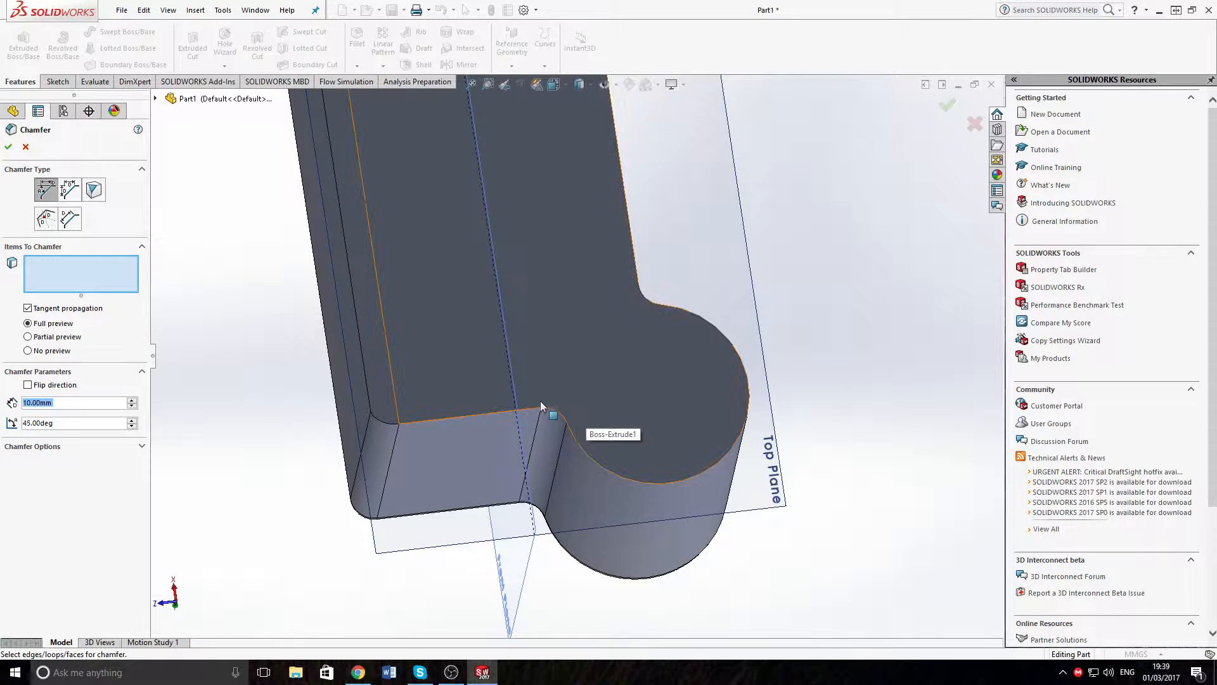
left_click(542, 402)
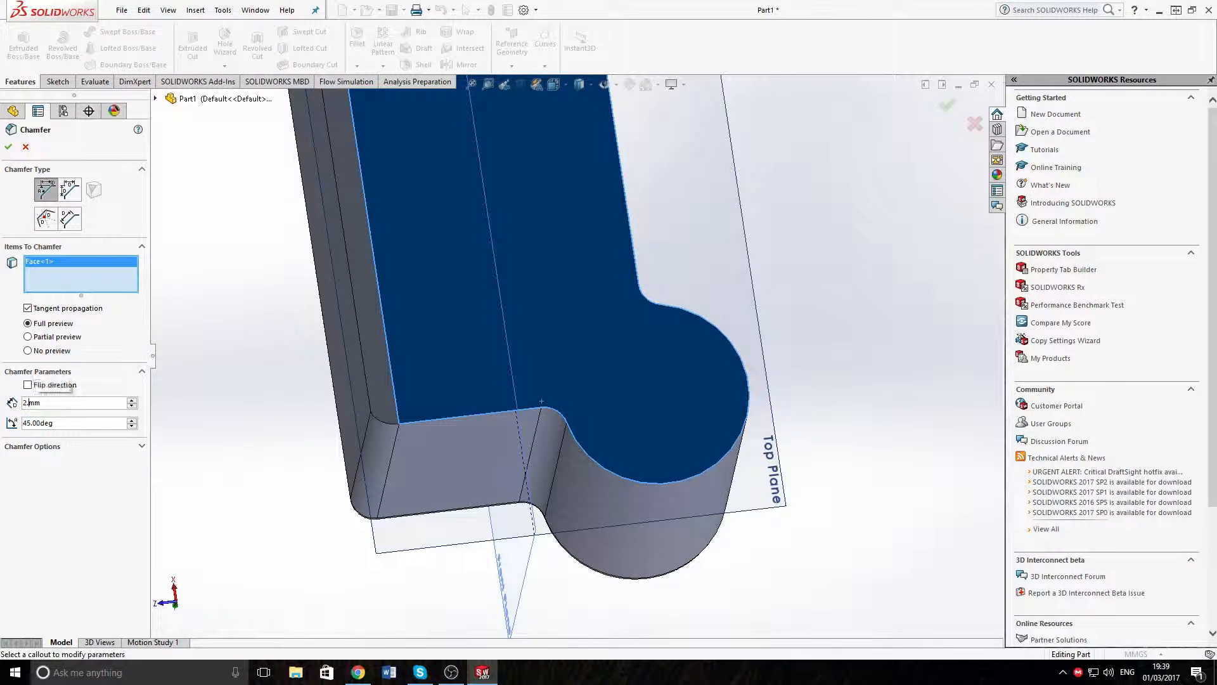
key("Return")
middle_click_drag(467, 489, 590, 466)
left_click(8, 149)
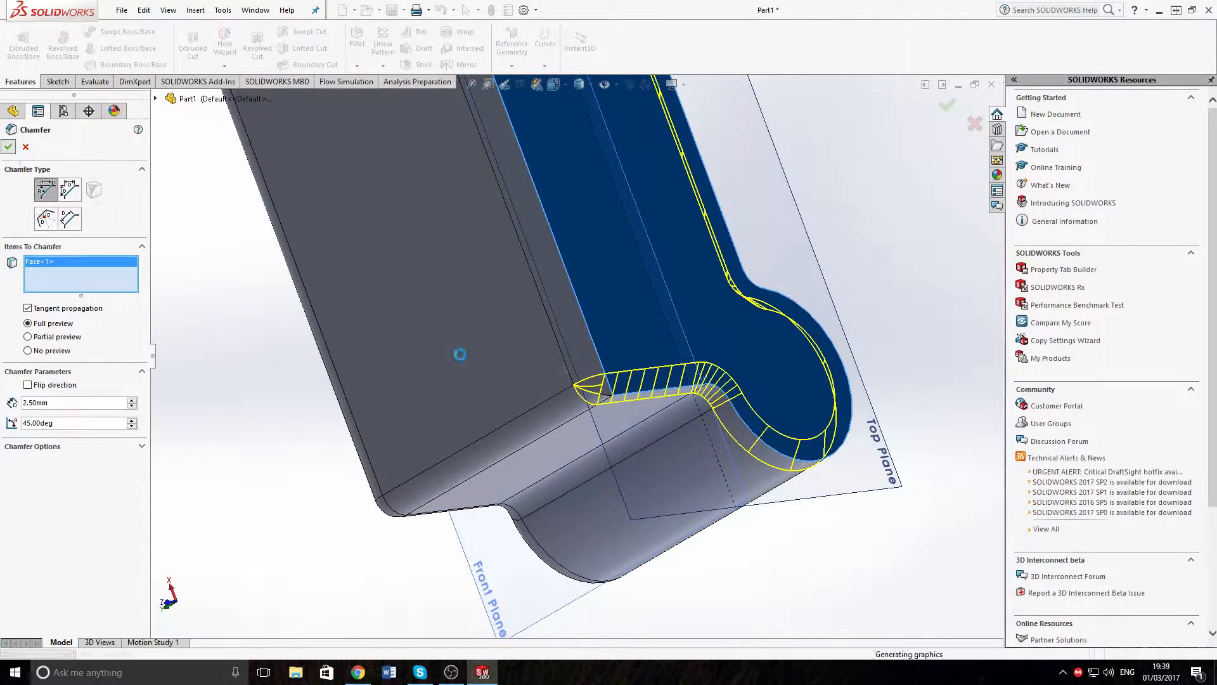
Step: Start a sketch on the flat filleted face opposite the chamfer and orient the view to Top
scroll(609, 399, "down", 5)
middle_click_drag(609, 399, 625, 311)
left_click(475, 418)
scroll(468, 407, "up", 5)
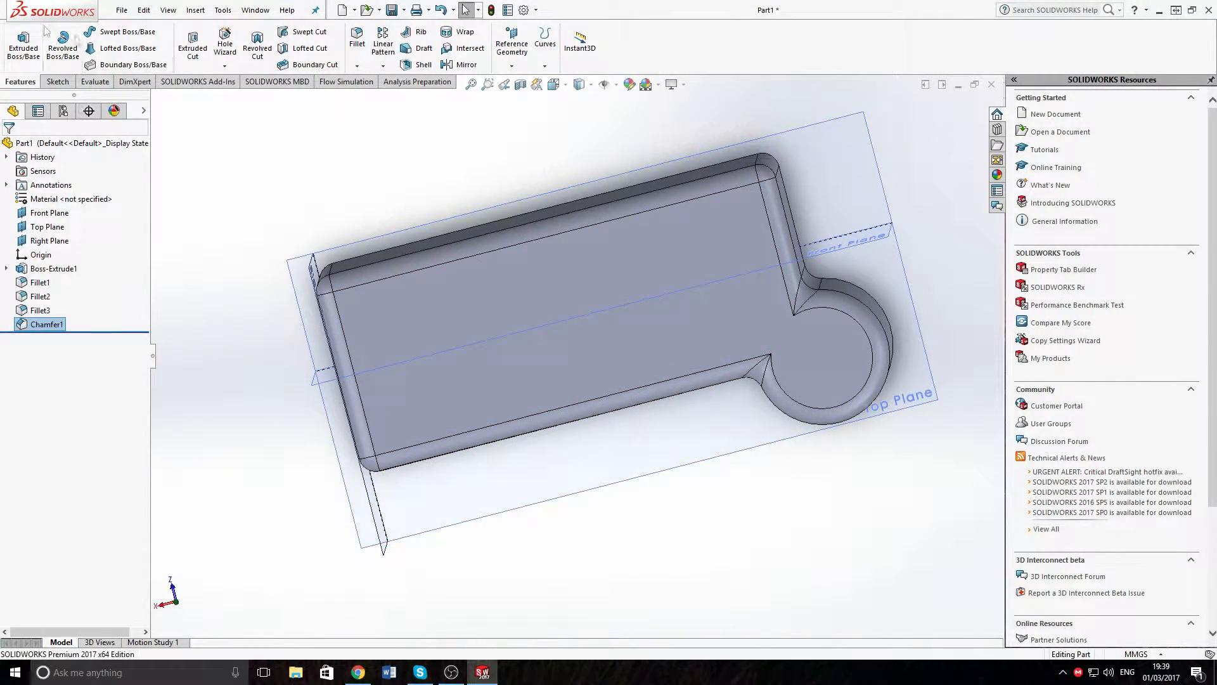
left_click(57, 82)
left_click(17, 39)
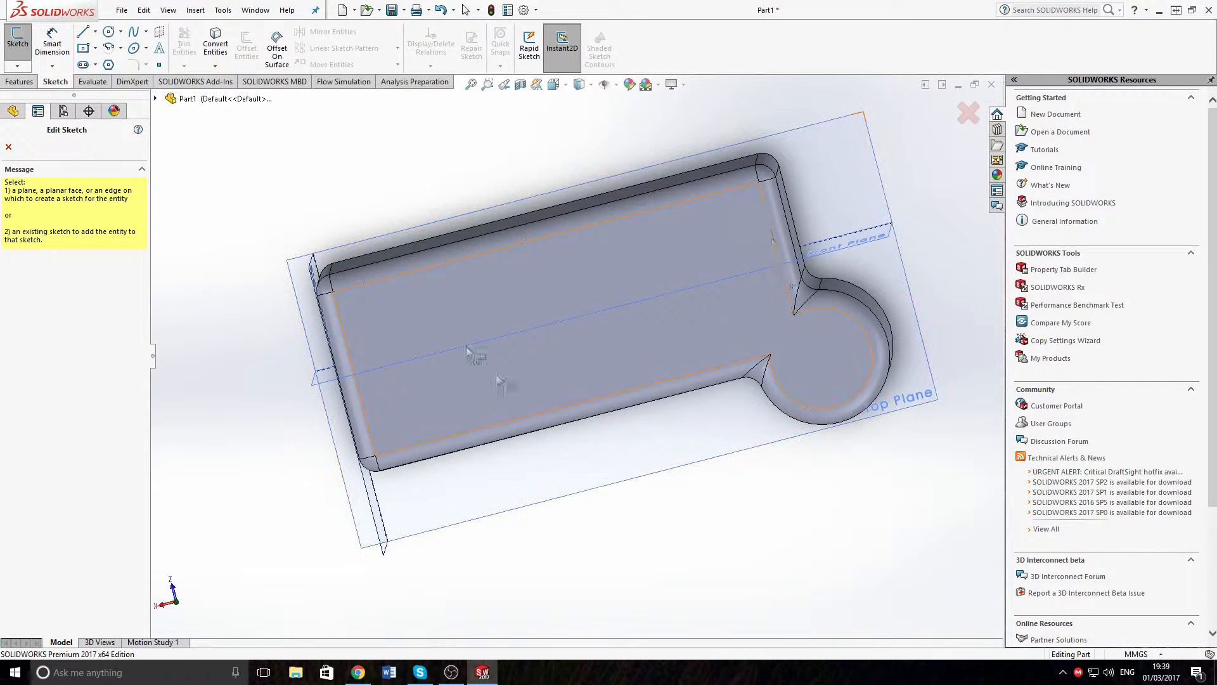
left_click(616, 265)
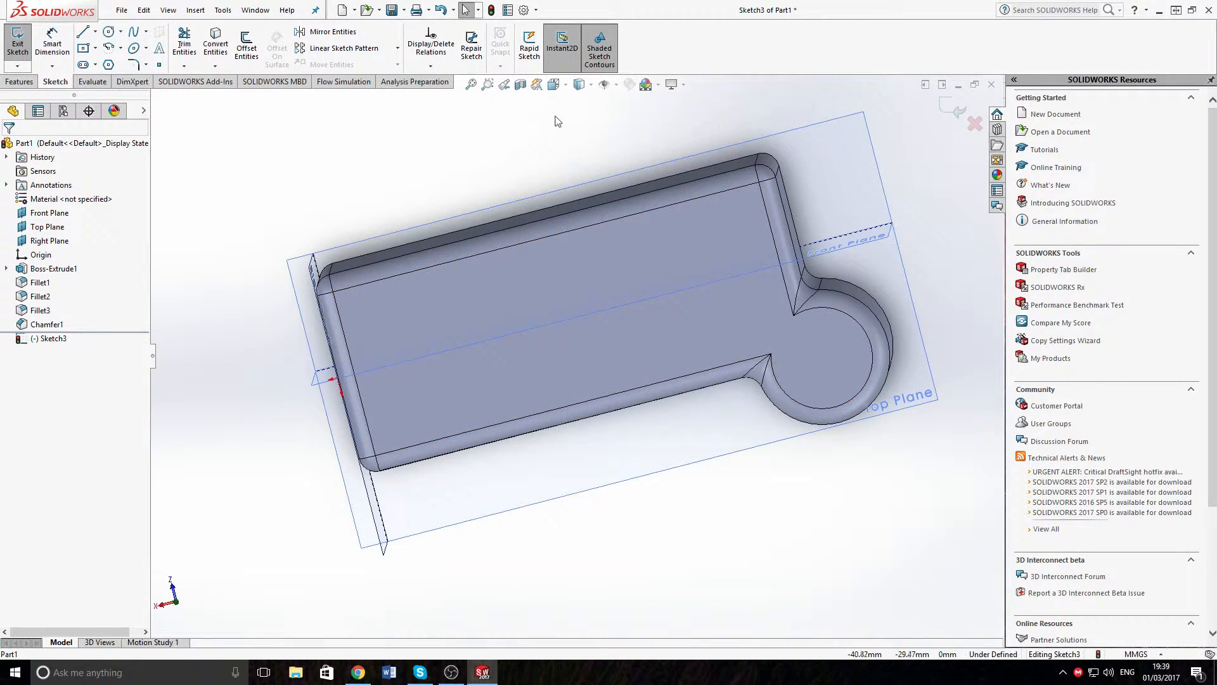
key("space")
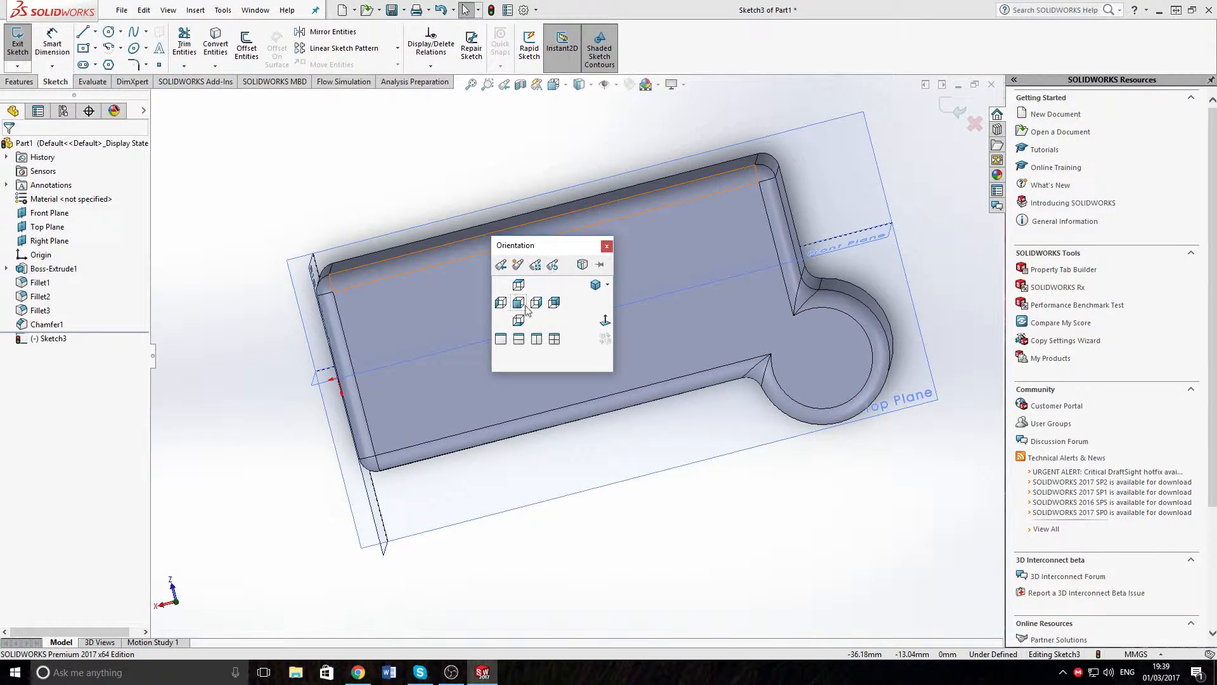
left_click(520, 303)
left_click(480, 319)
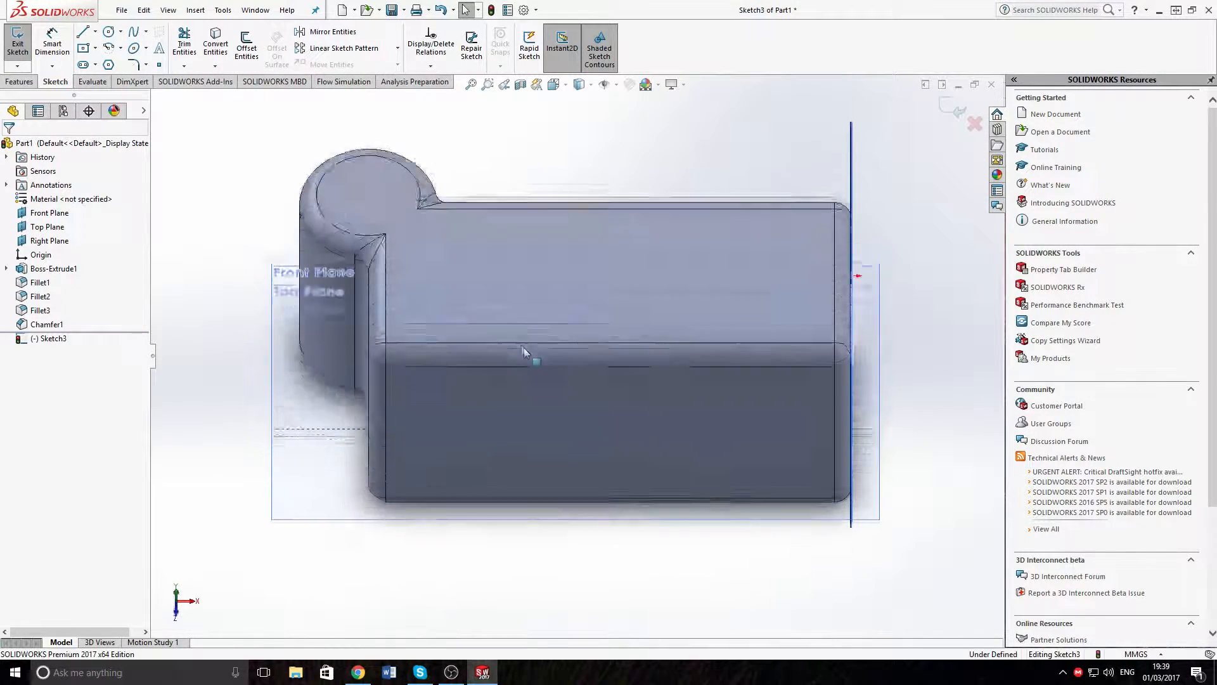
Step: Sketch a straight slot across the block near the cylinder, about 14.9 mm between centres and 4.5 mm wide
scroll(441, 353, "down", 3)
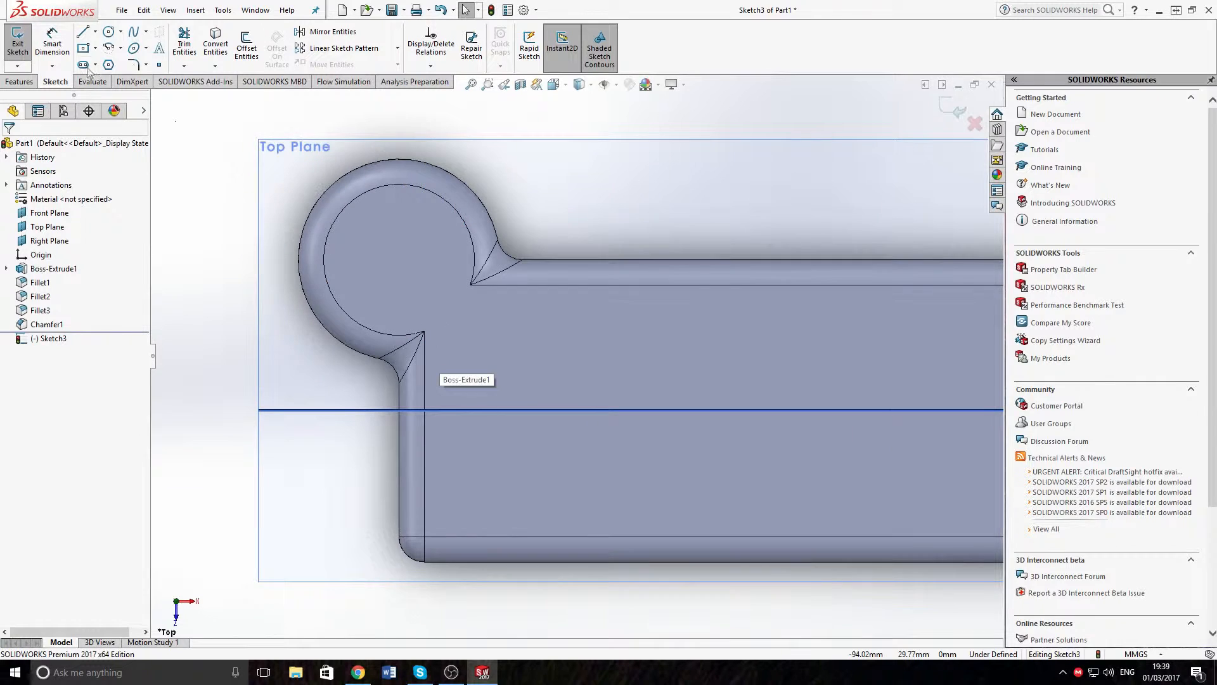
left_click(96, 65)
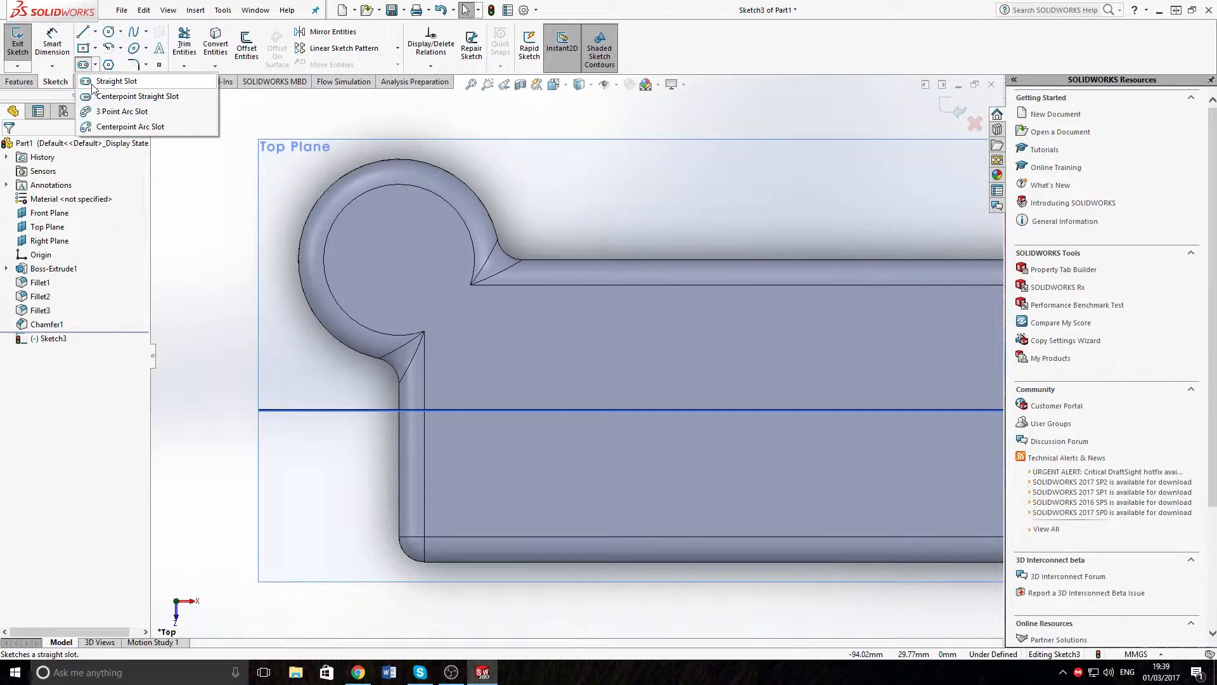
left_click(101, 81)
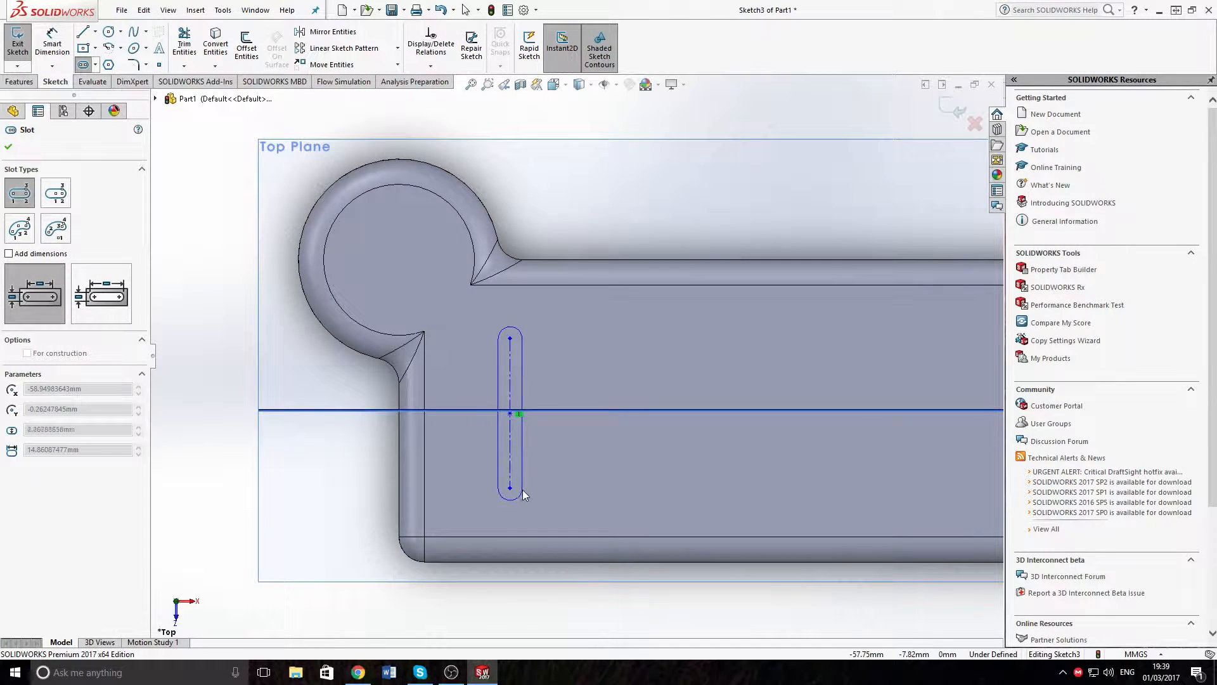
left_click(511, 510)
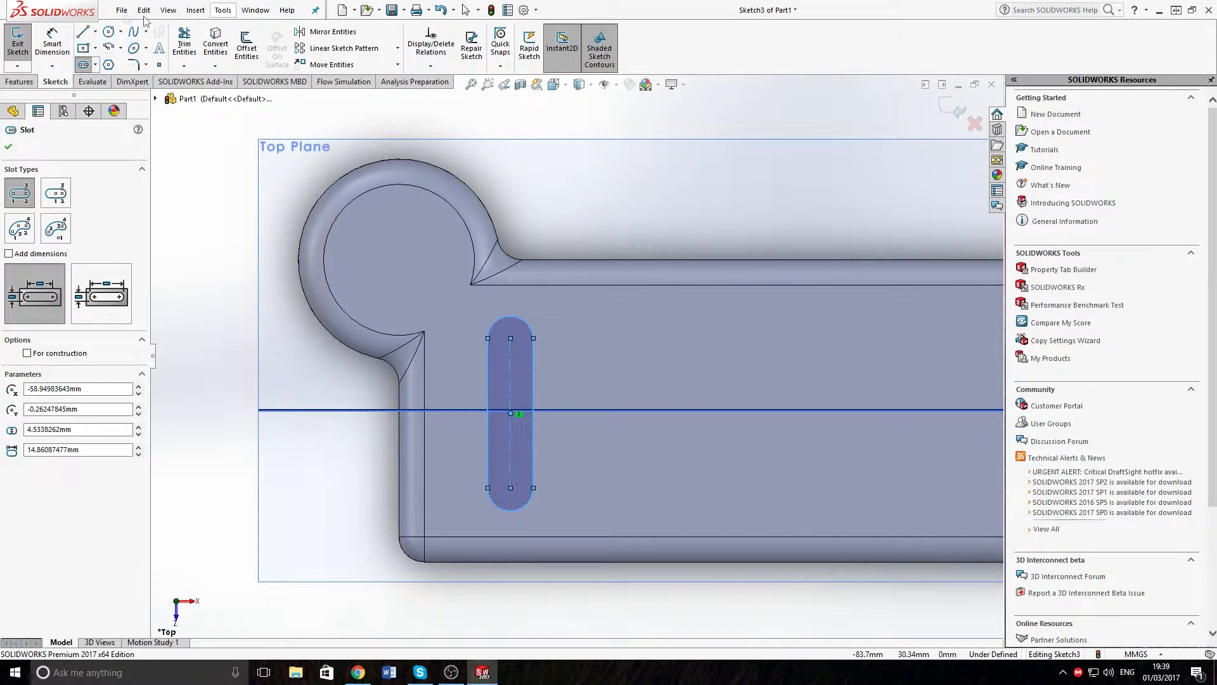
Step: Create a linear sketch pattern of the slot along the X-axis with 6 instances spaced 10 mm apart
left_click(378, 55)
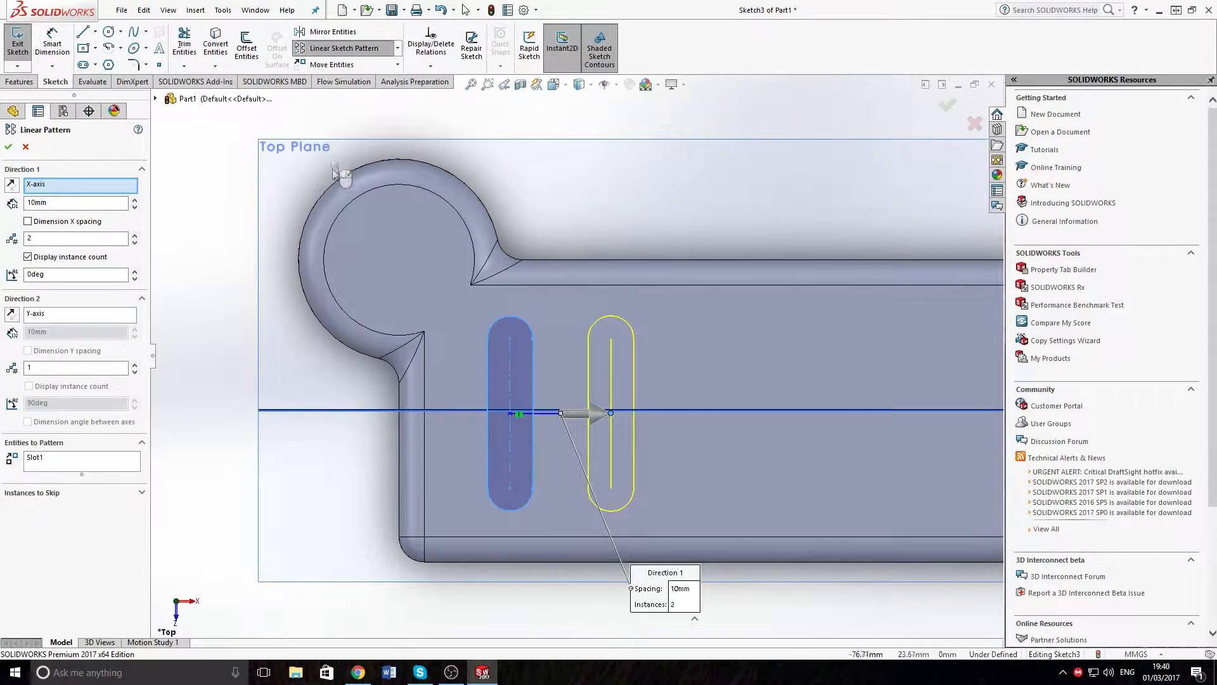
middle_click_drag(791, 396, 802, 374)
scroll(805, 381, "down", 2)
scroll(571, 380, "up", 3)
scroll(575, 358, "up", 1)
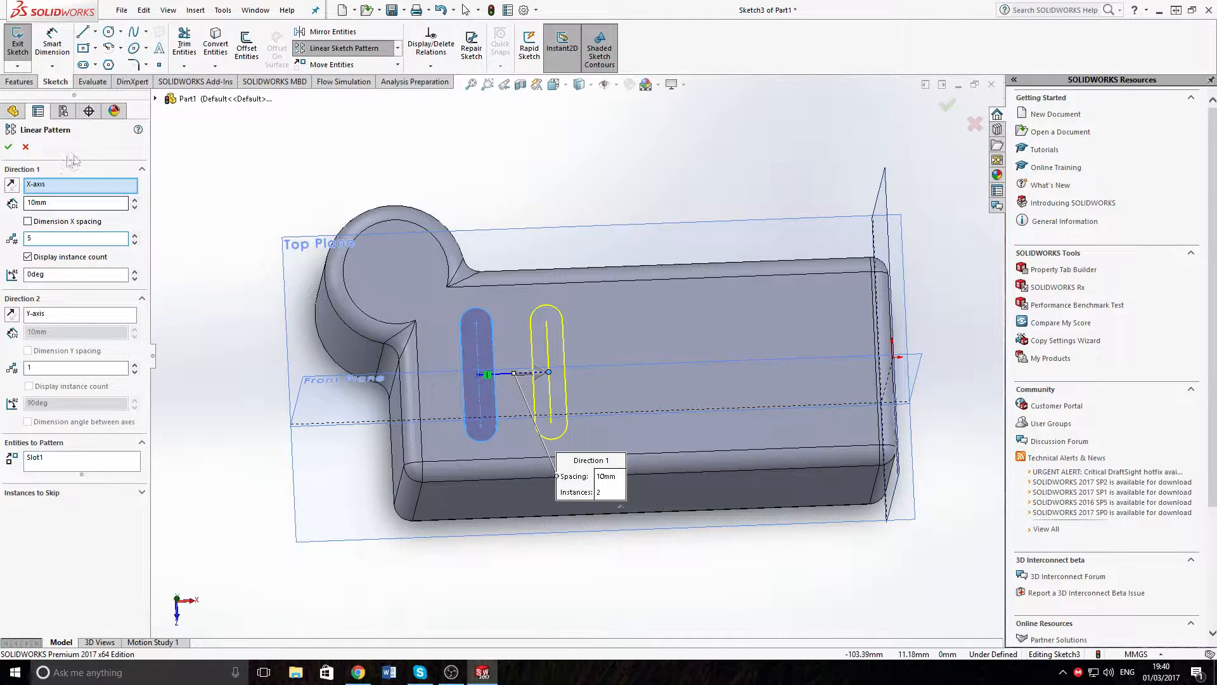
left_click(134, 234)
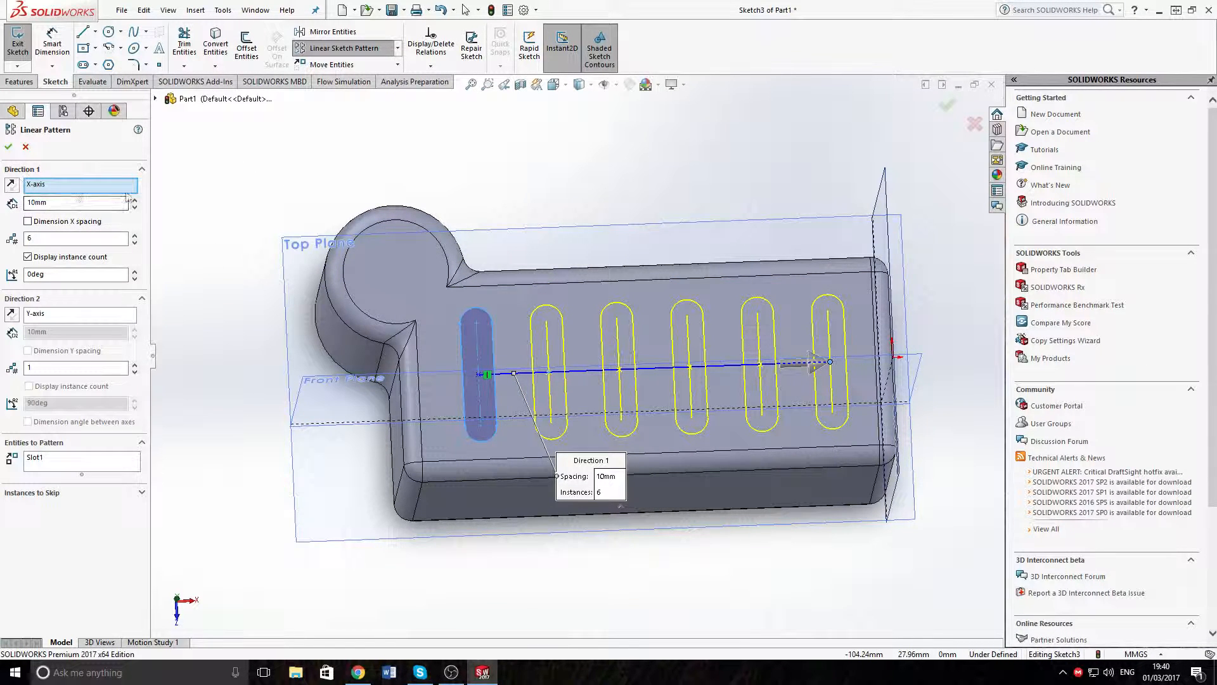
left_click(8, 148)
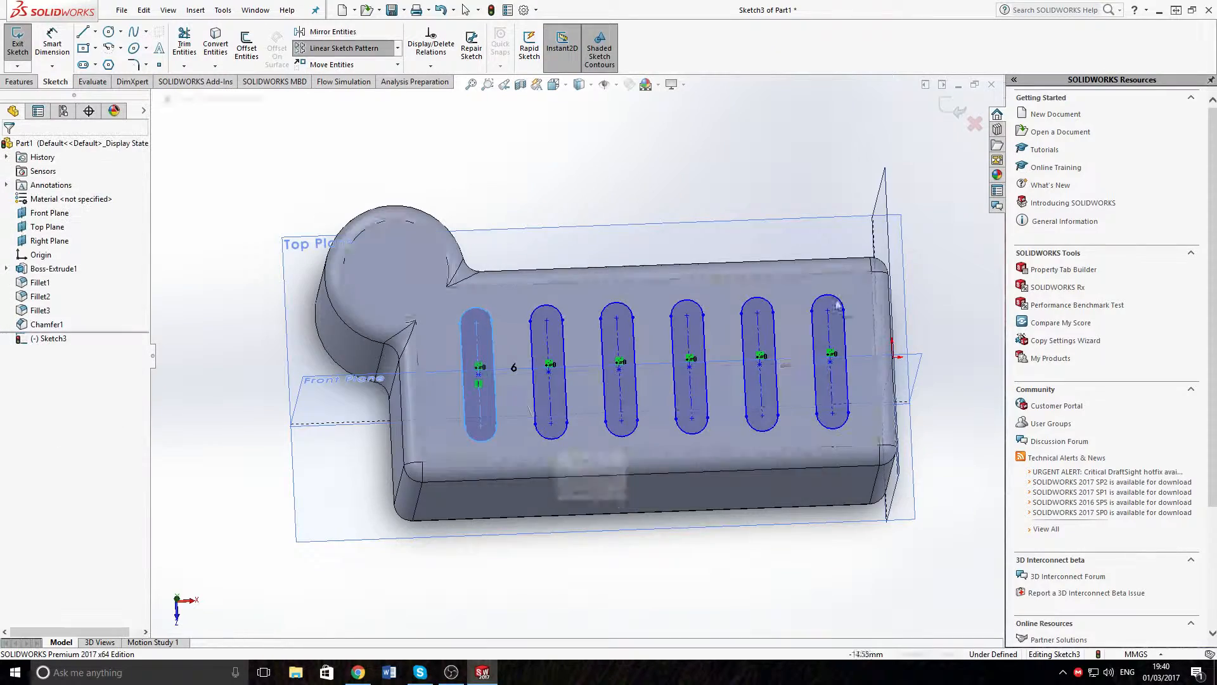
Step: Cut-extrude the six slots through the block with the Through All - Both end condition
middle_click_drag(780, 406, 770, 438)
left_click(19, 81)
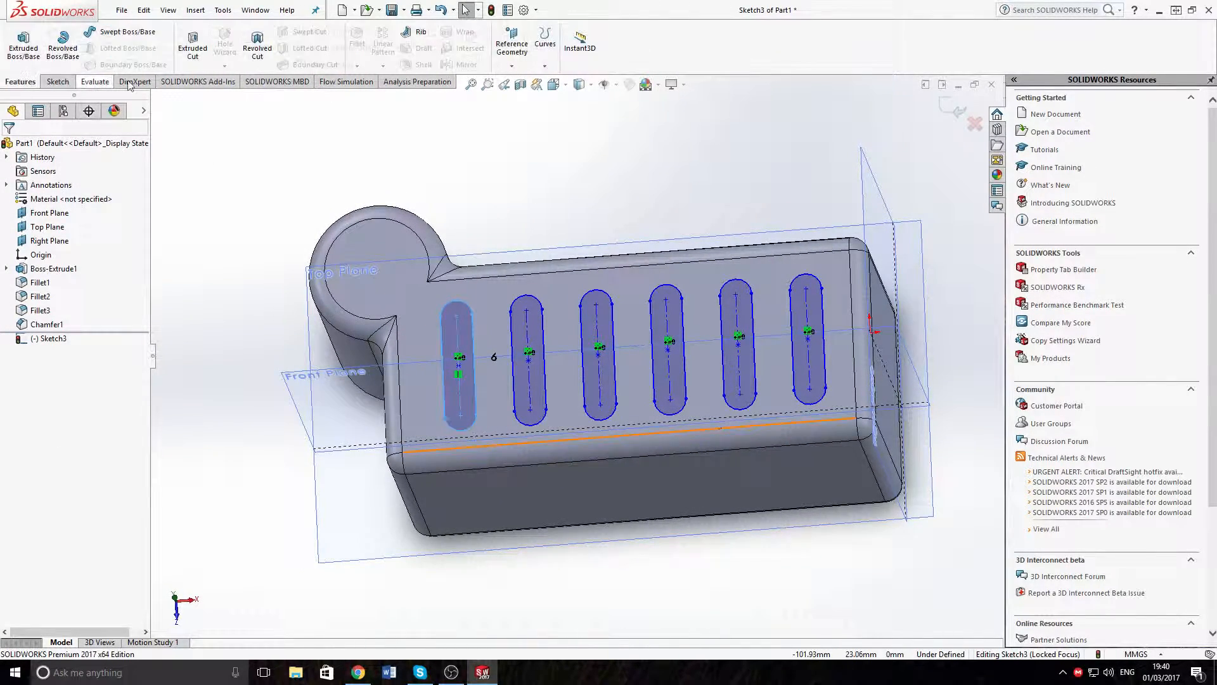
left_click(190, 44)
middle_click_drag(494, 357, 587, 346)
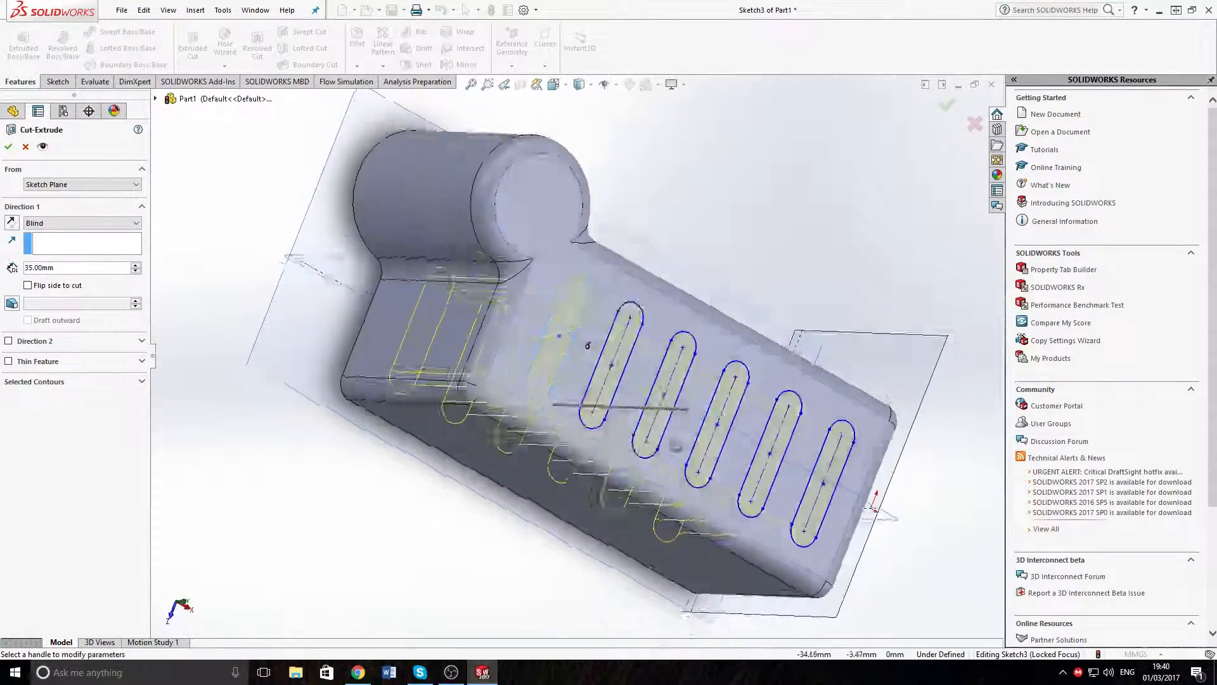
middle_click_drag(675, 448, 673, 468)
left_click(87, 221)
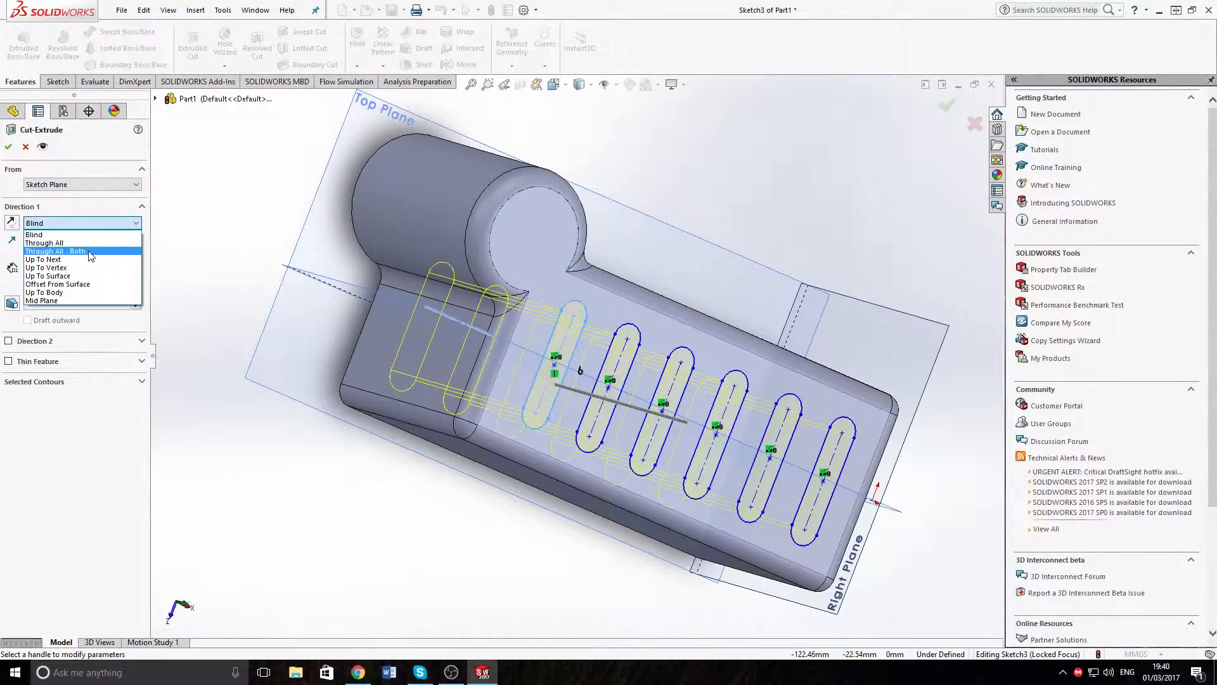
left_click(89, 250)
middle_click_drag(695, 238, 535, 306)
left_click(8, 148)
Step: Fillet the flat slotted face on one side of the block, including its slot edges, with a 2.5 mm radius
middle_click_drag(519, 456, 619, 311)
middle_click_drag(614, 315, 880, 427)
key("f")
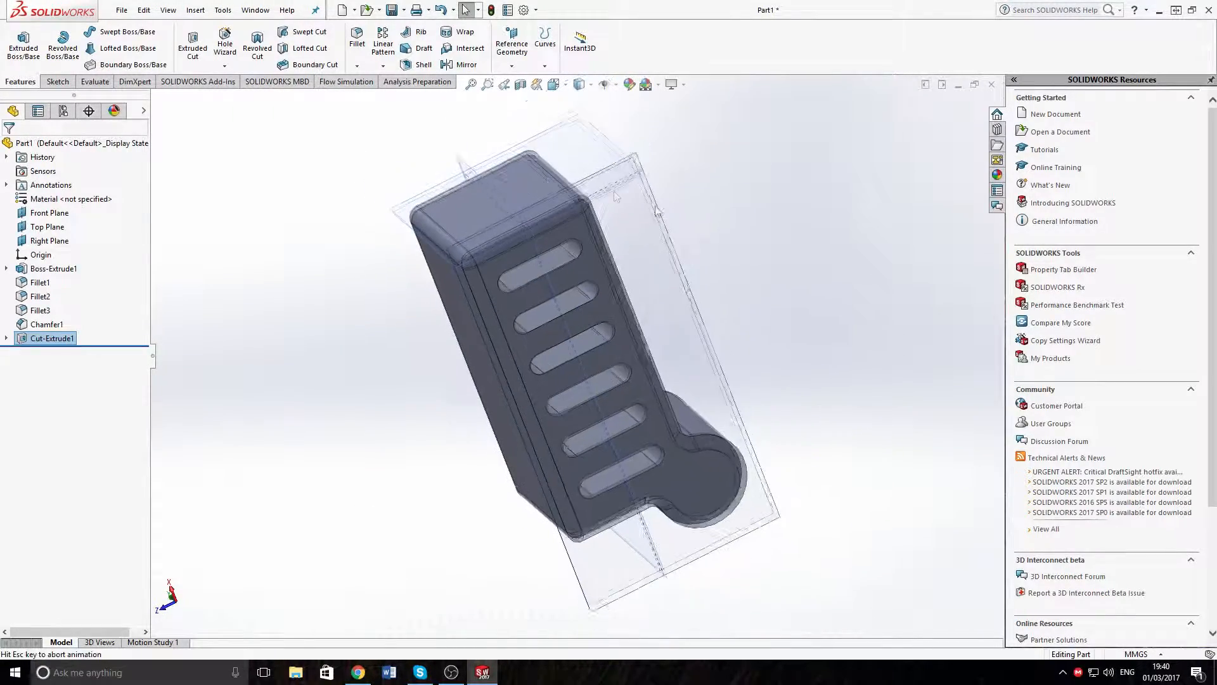
middle_click_drag(279, 228, 247, 118)
left_click(357, 66)
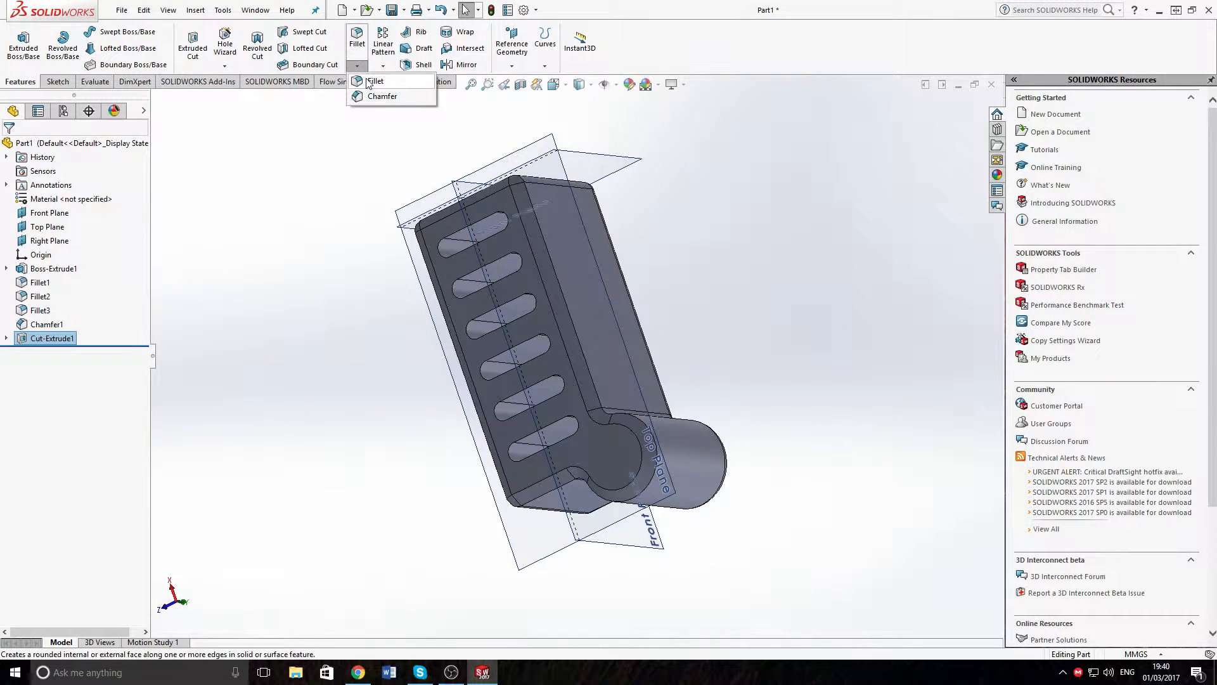
left_click(374, 81)
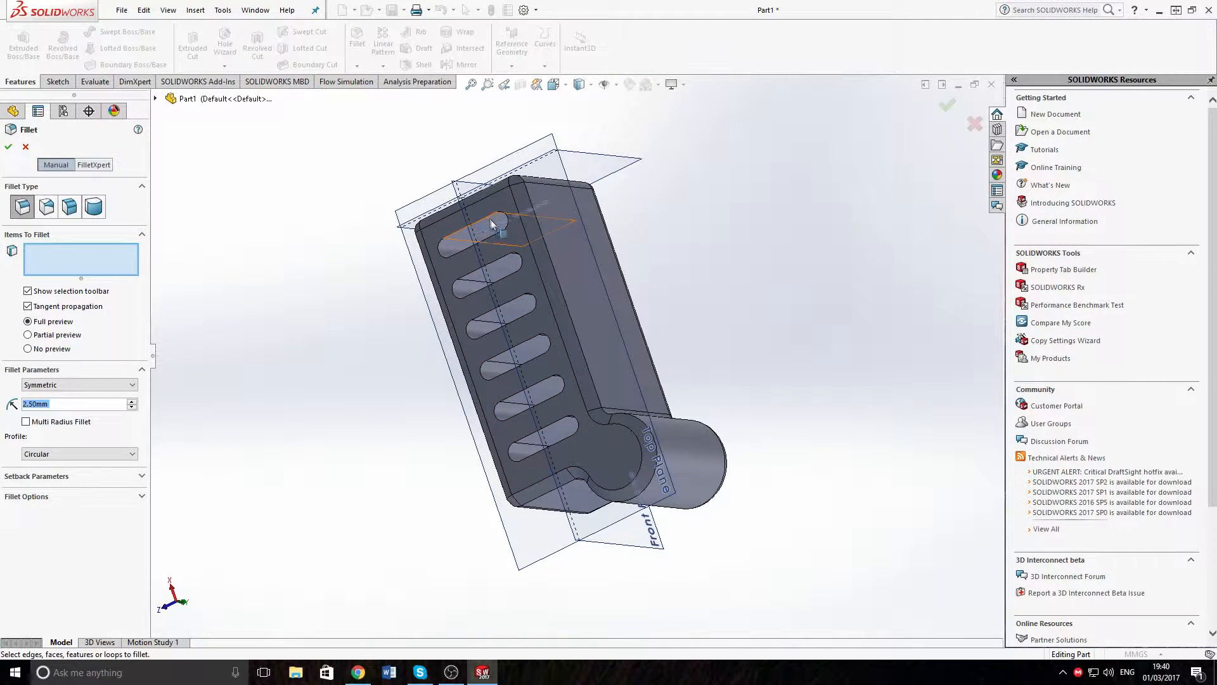
middle_click_drag(491, 238, 525, 273)
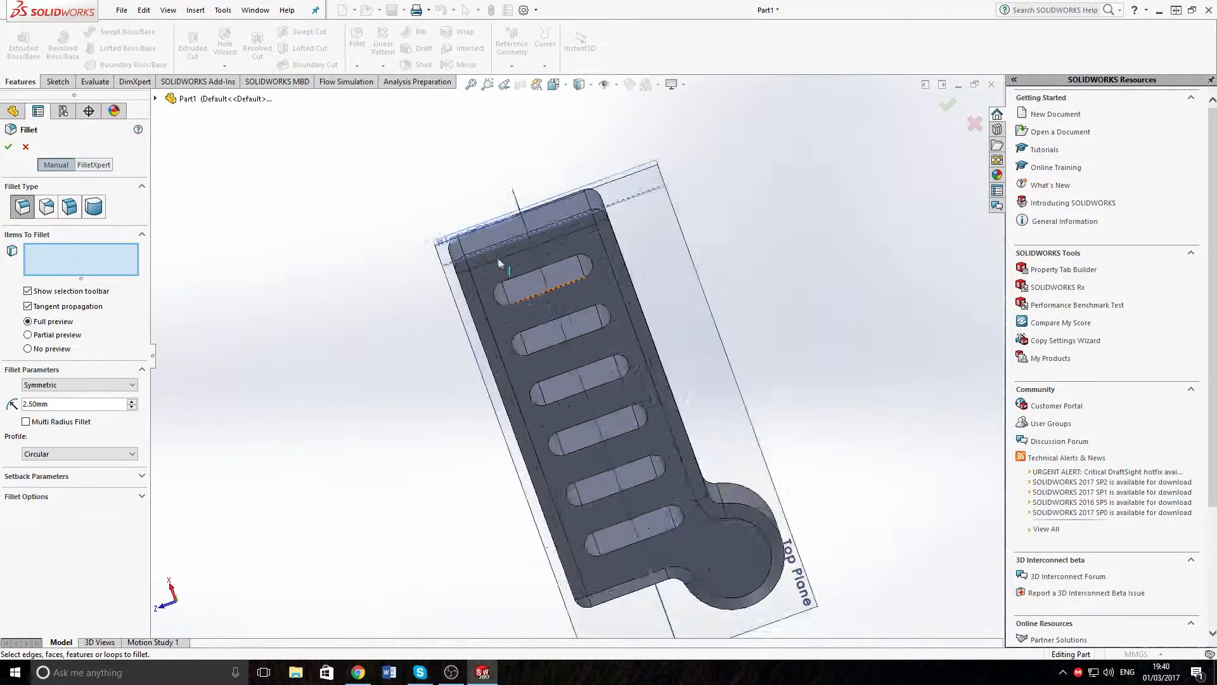
scroll(526, 274, "down", 3)
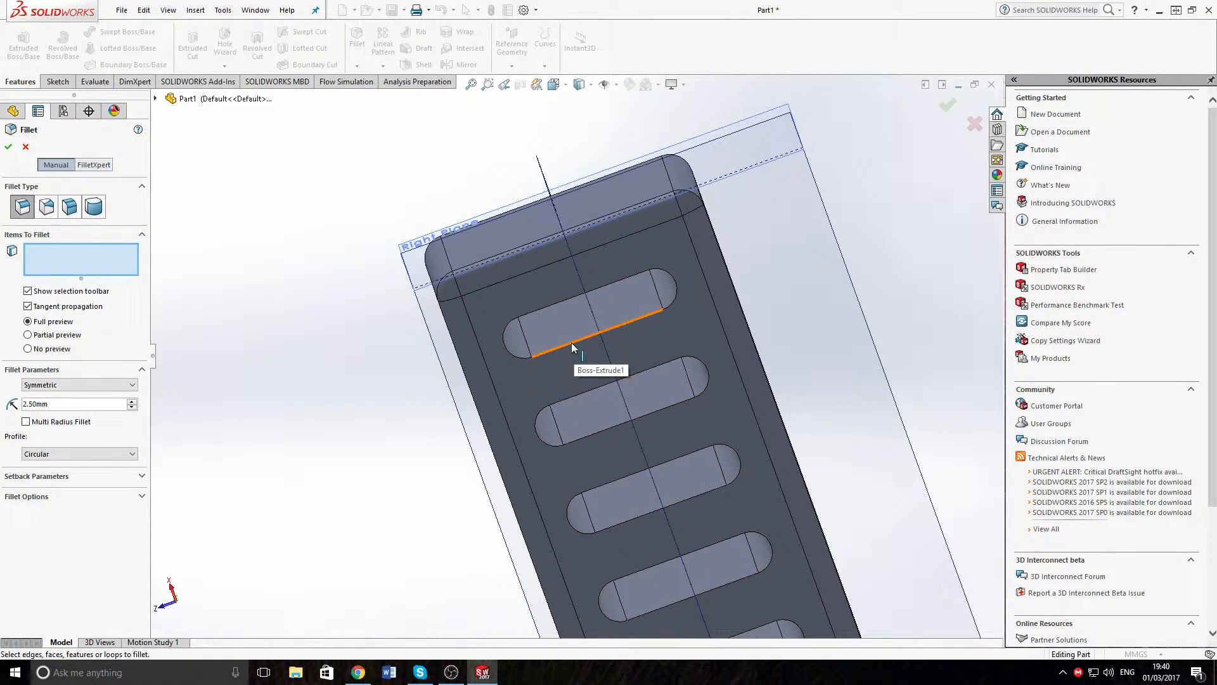
left_click(577, 355)
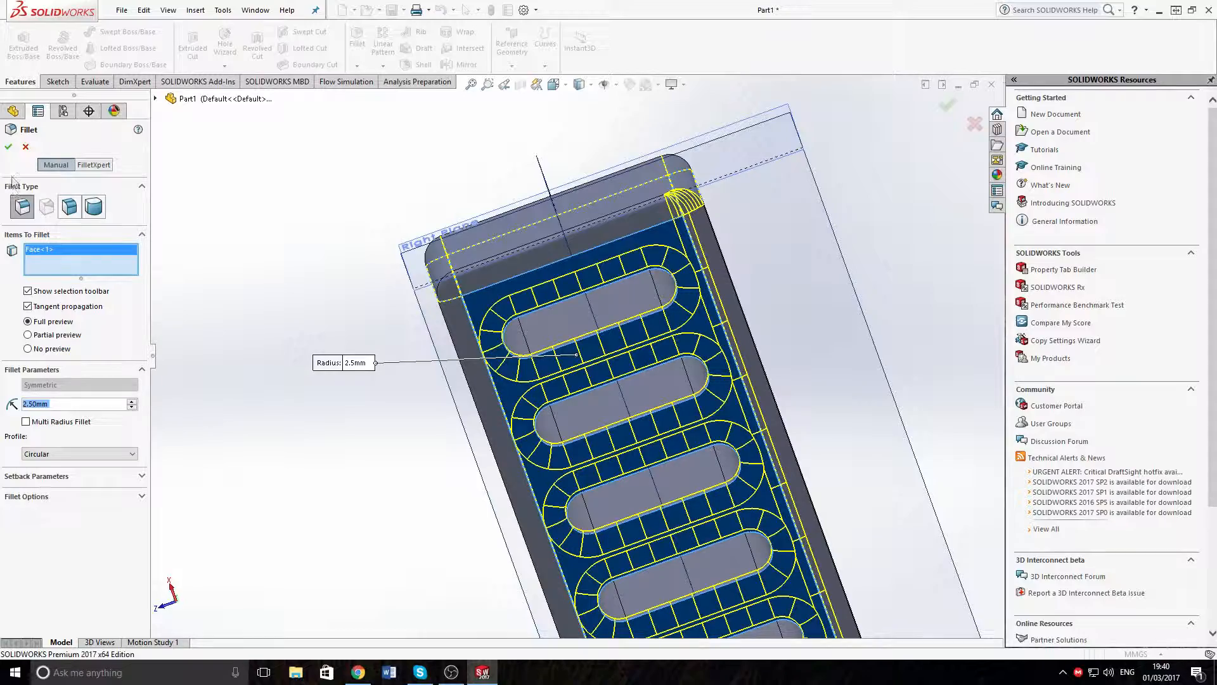
Step: Chamfer the slotted face on the opposite side of the block at 2.5 mm and 45 degrees
middle_click_drag(892, 391, 800, 412)
key("f")
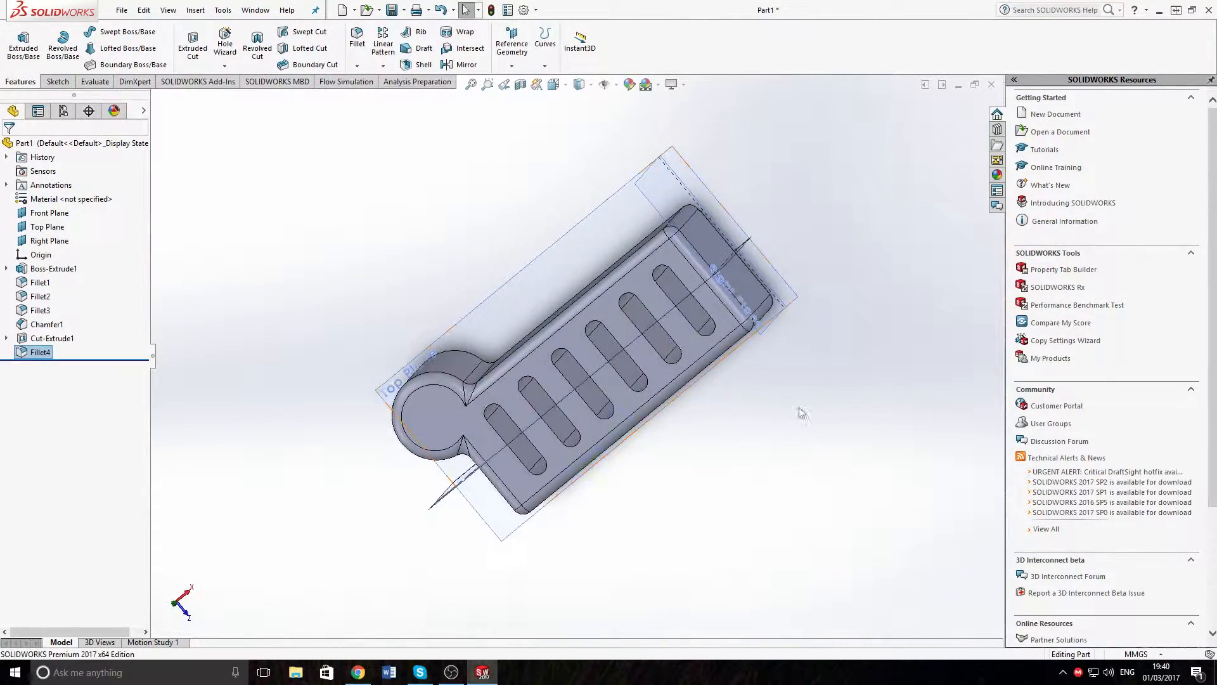
left_click(356, 67)
left_click(397, 96)
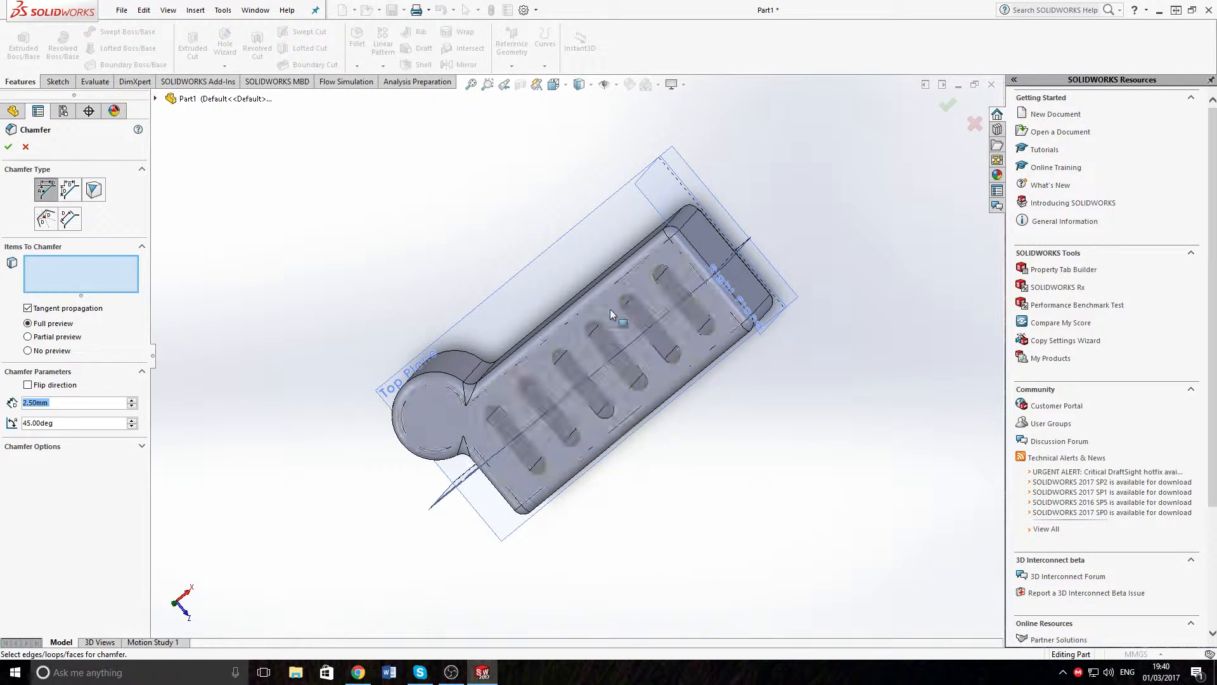
left_click(628, 340)
left_click(8, 148)
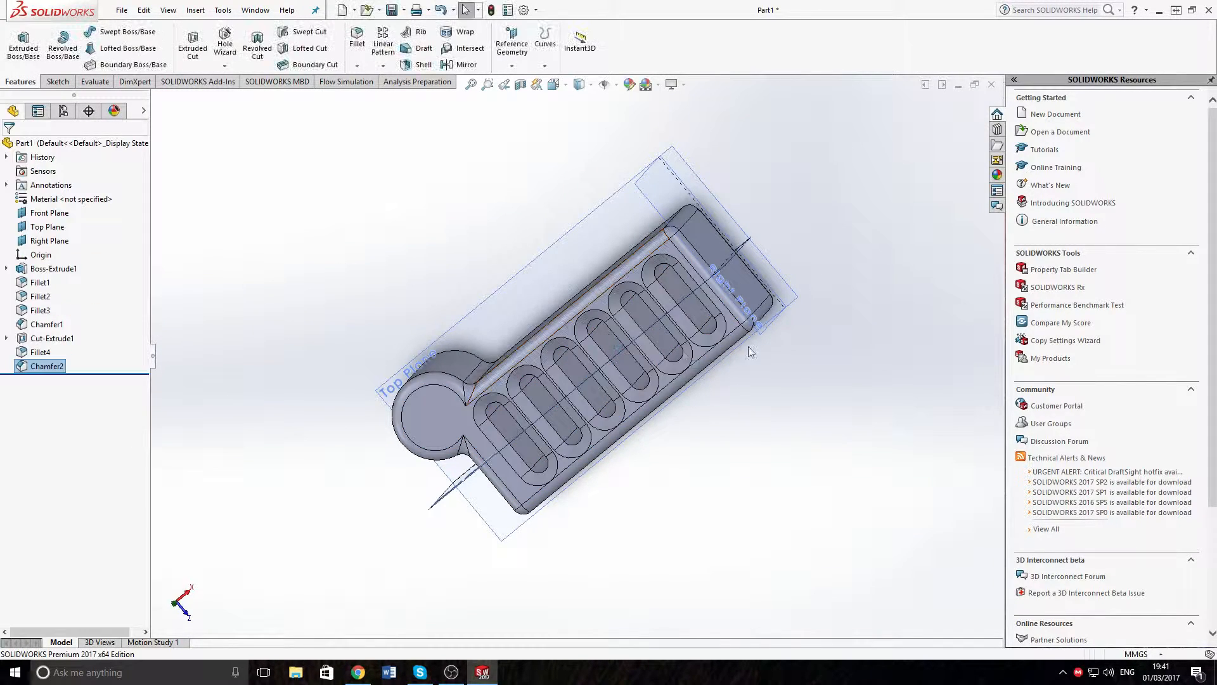
Step: Start a Revolved Boss sketch on the Right Plane
middle_click_drag(879, 314, 602, 431)
scroll(602, 431, "down", 10)
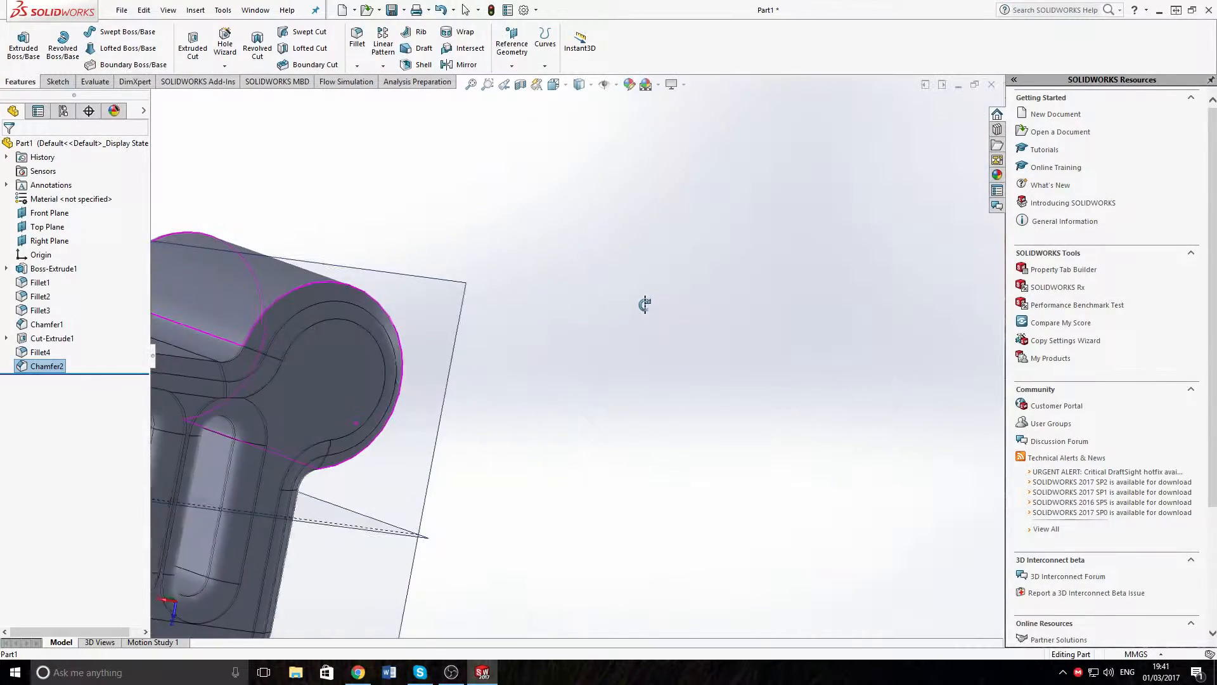
key("f")
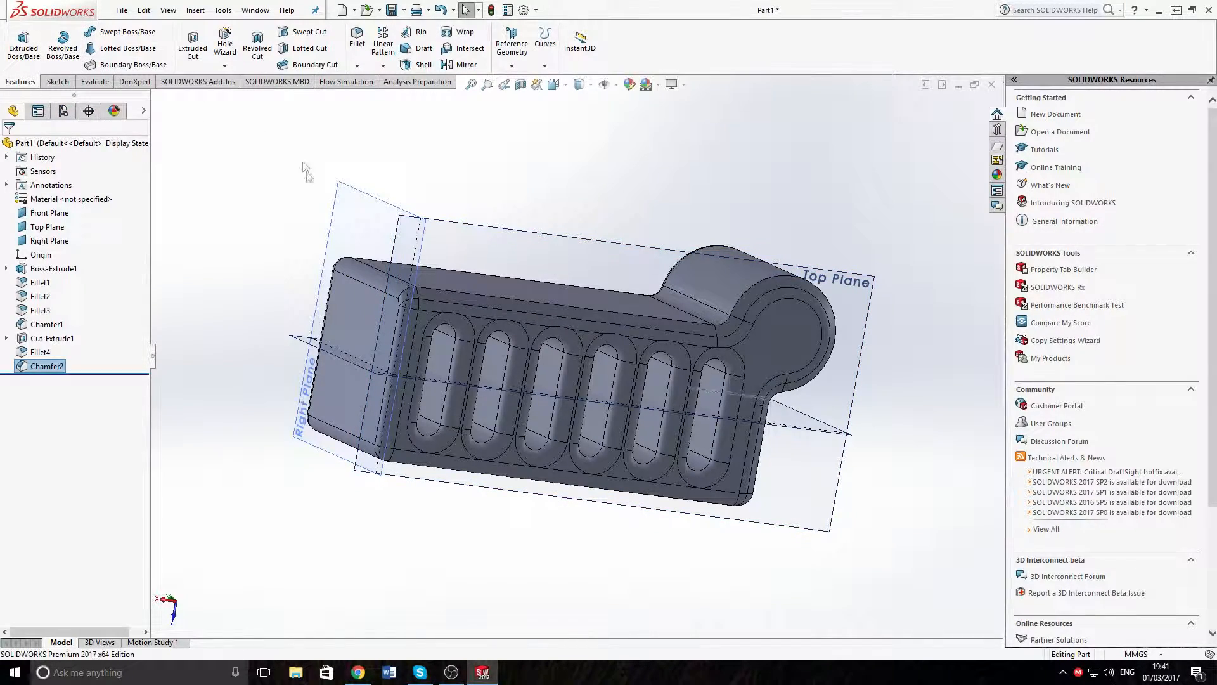
mouse_move(342, 234)
middle_mouse_down()
mouse_move(659, 324)
mouse_move(501, 309)
mouse_move(408, 264)
middle_mouse_up()
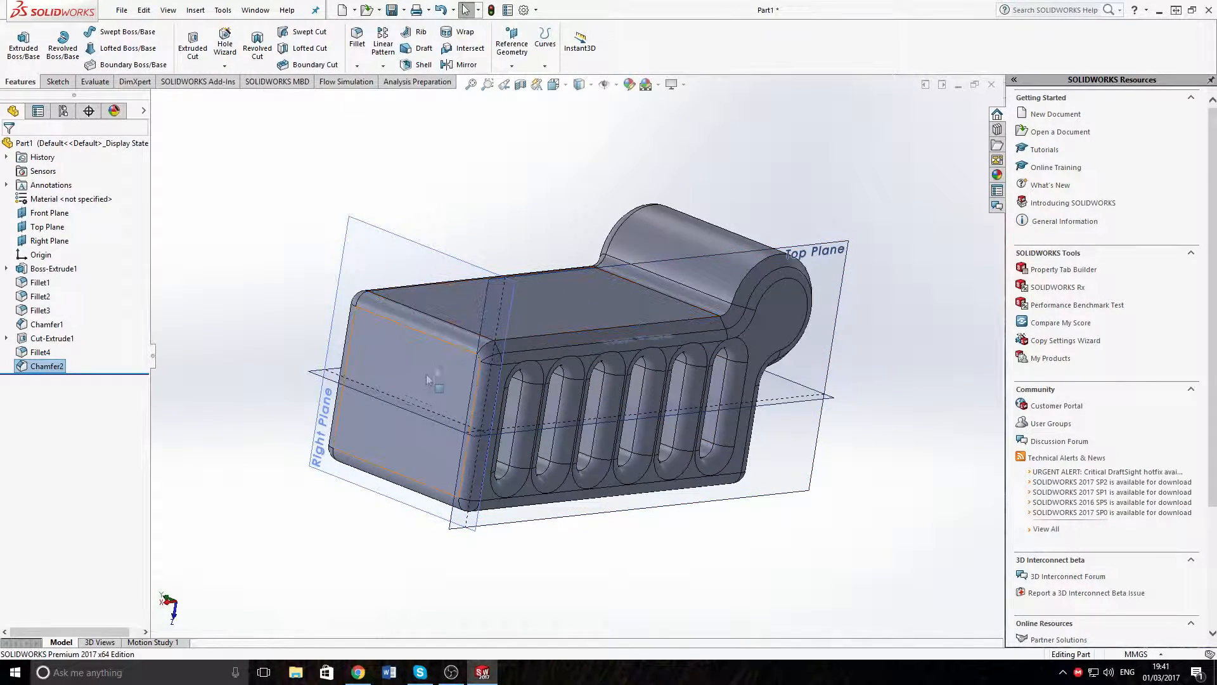
left_click(63, 47)
left_click(365, 260)
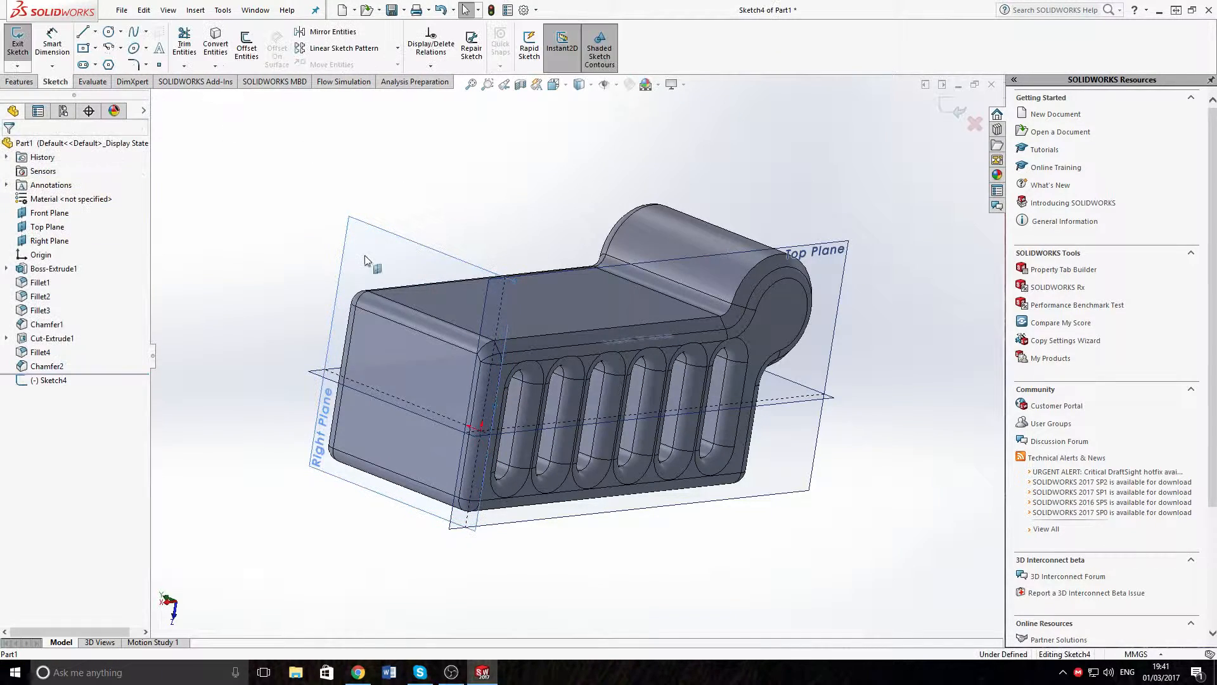
Step: Sketch a center rectangle about 8.2 mm by 2.9 mm above the block's end face and exit the sketch
middle_click_drag(391, 188, 617, 302)
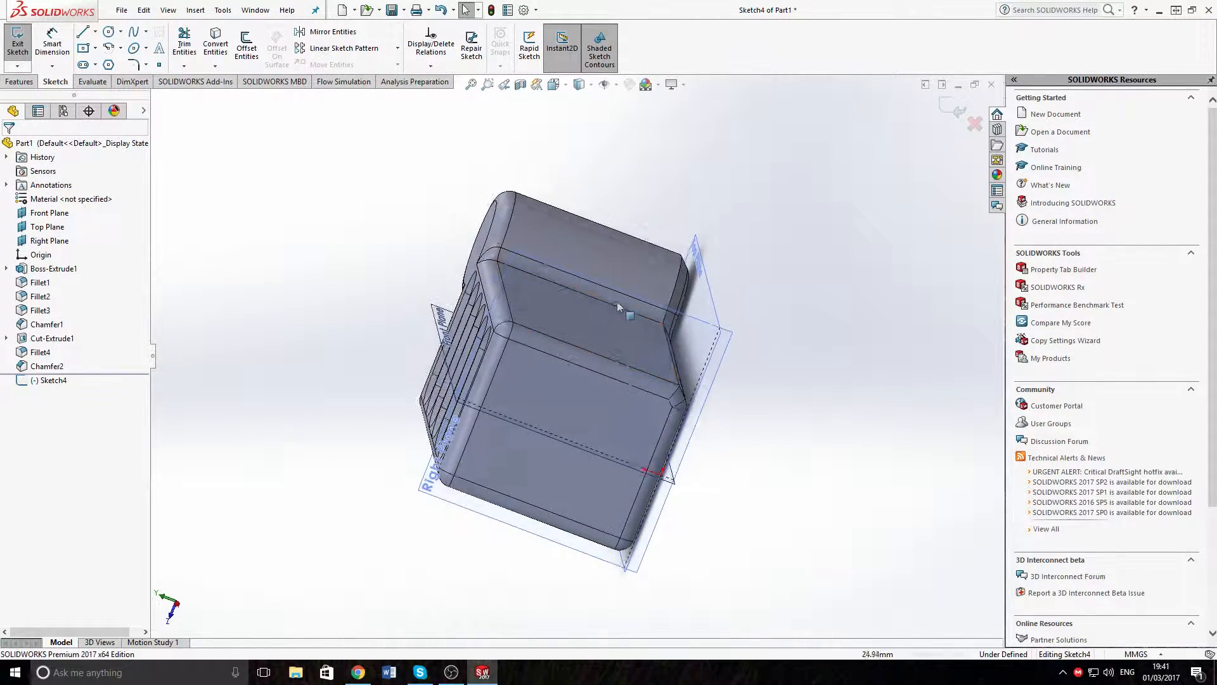
scroll(491, 251, "down", 5)
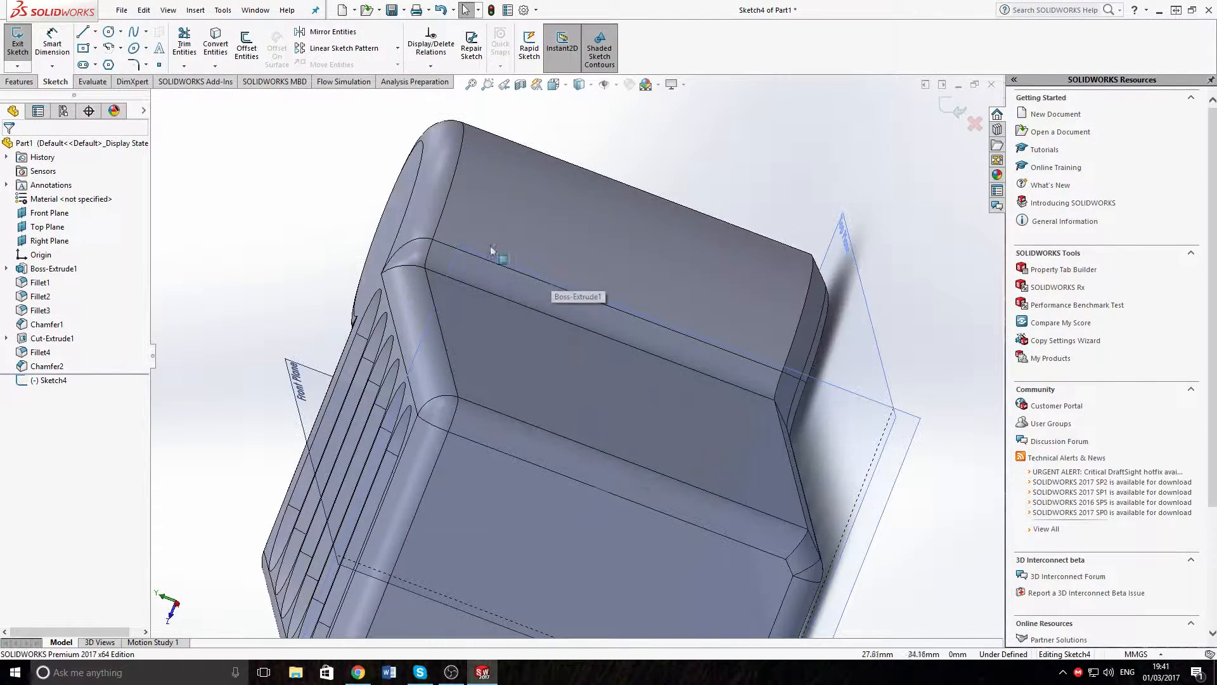
left_click(84, 50)
left_click(518, 295)
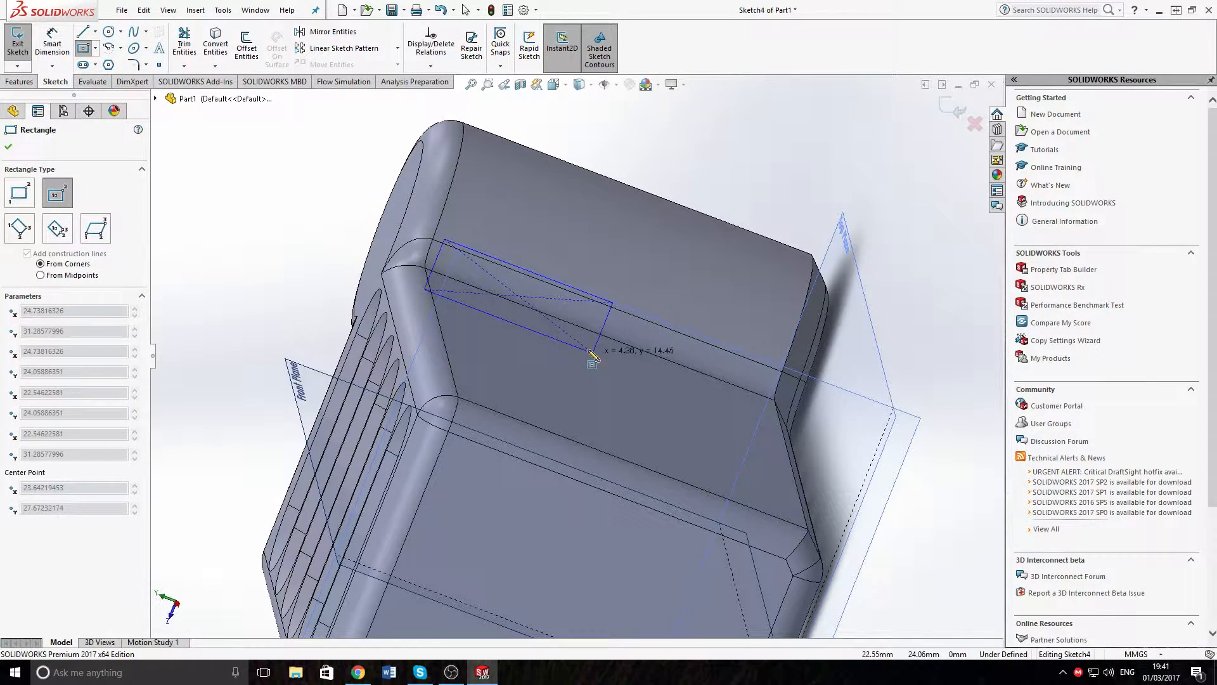
left_click(561, 330)
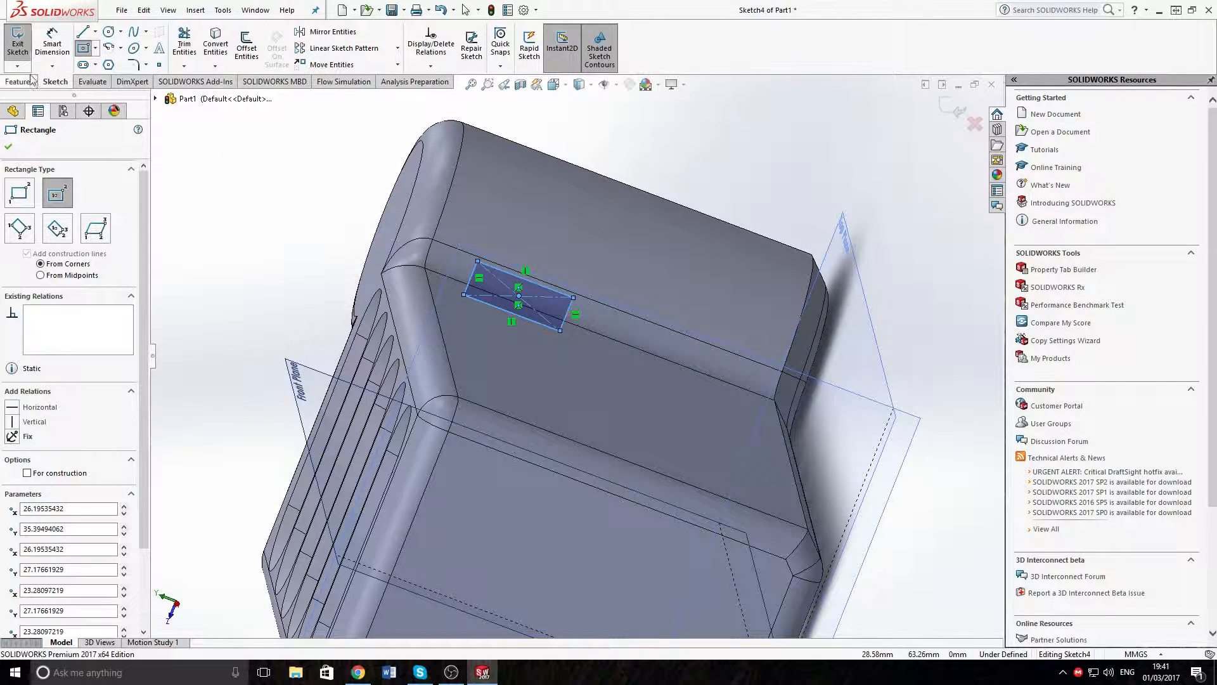
left_click(14, 49)
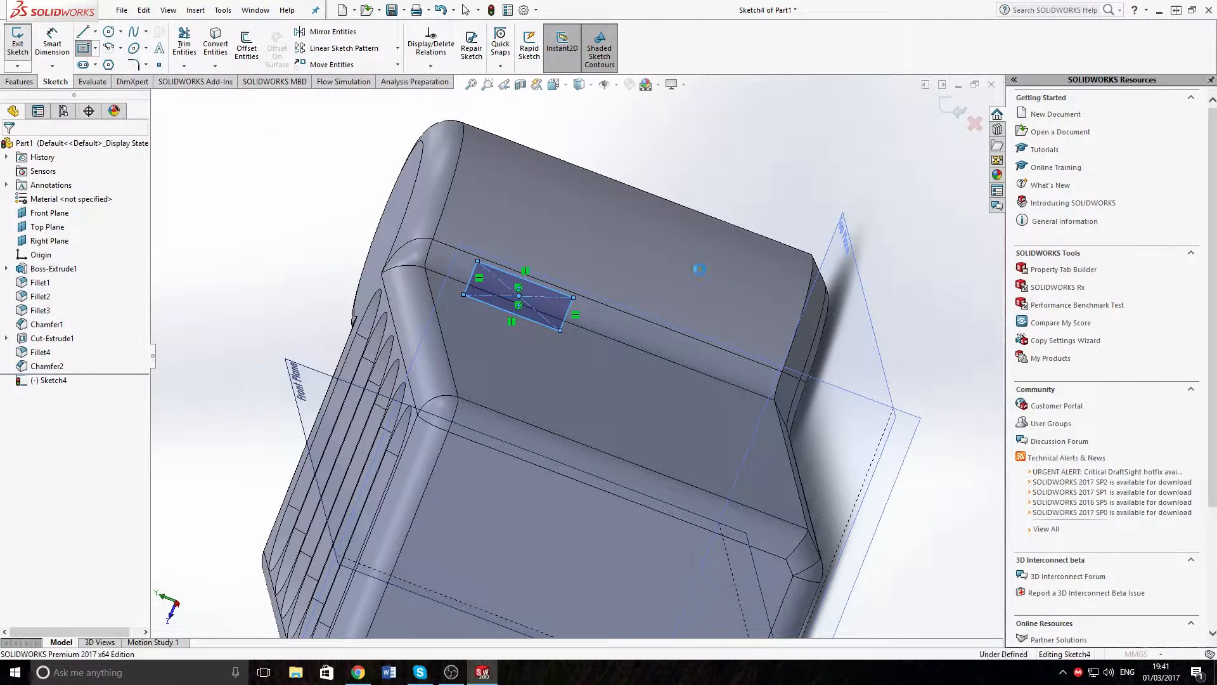
Step: Revolve the rectangle about its upper long edge with a Blind direction and an angle just under 360 degrees
left_click(514, 280)
mouse_move(514, 281)
middle_mouse_down()
mouse_move(728, 283)
mouse_move(436, 280)
mouse_move(29, 230)
middle_mouse_up()
left_click(30, 227)
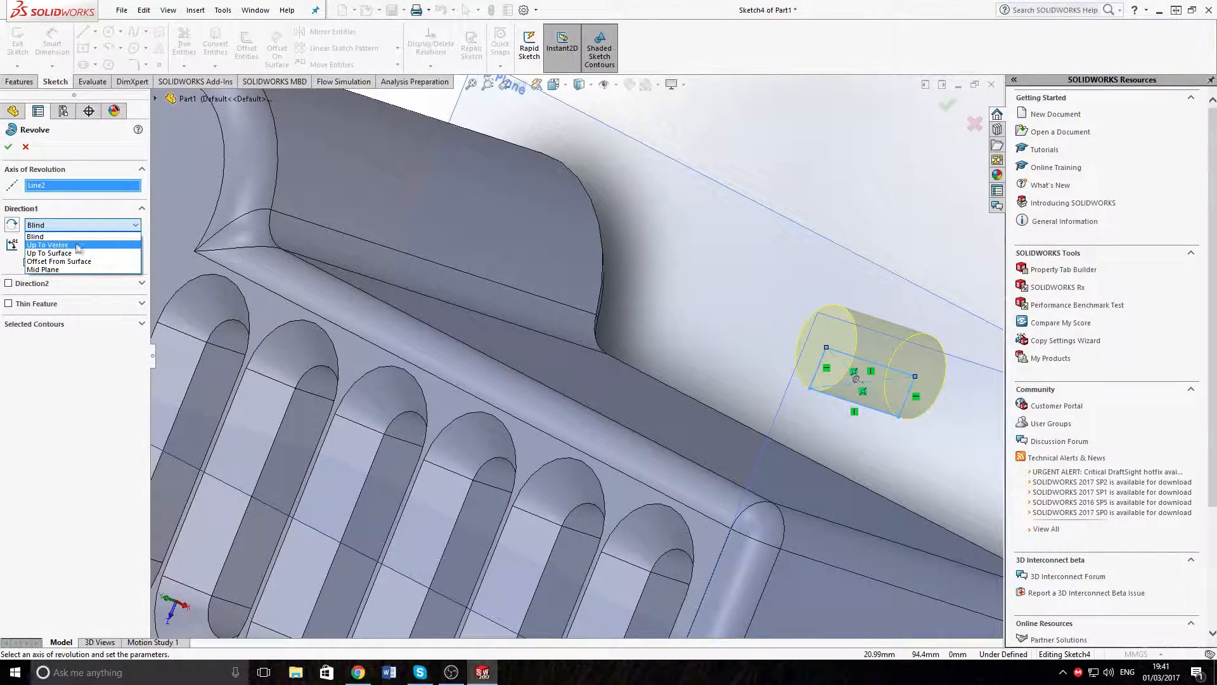
left_click(89, 270)
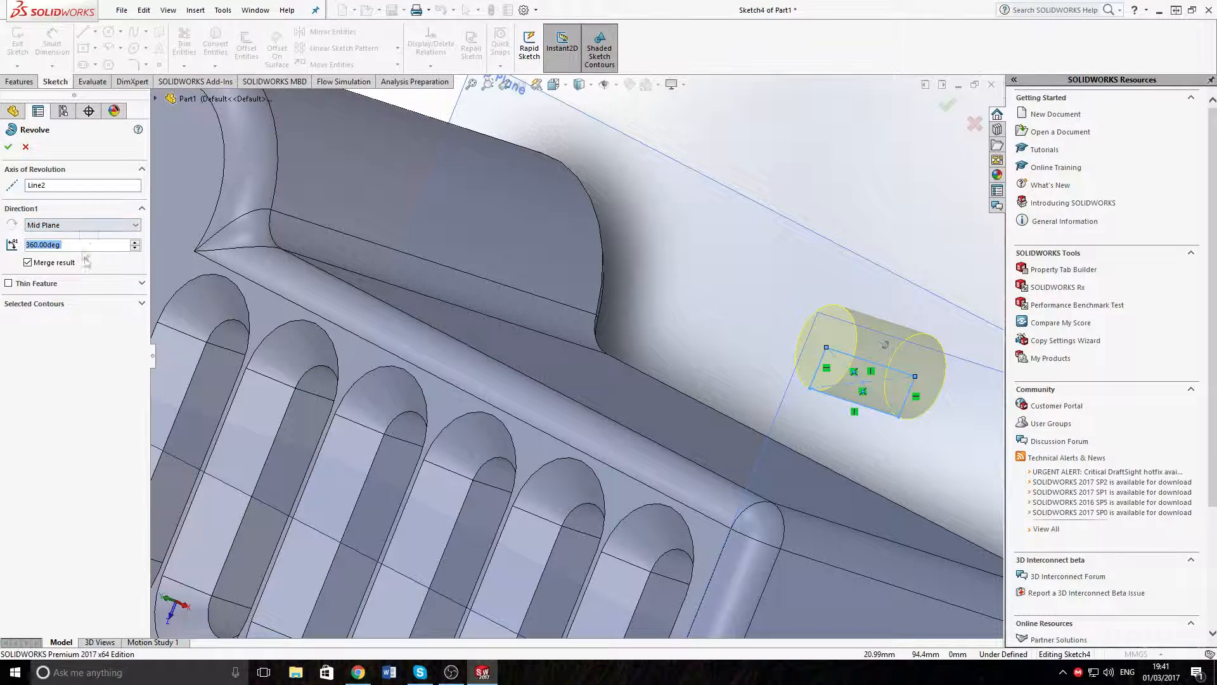
left_click(134, 248)
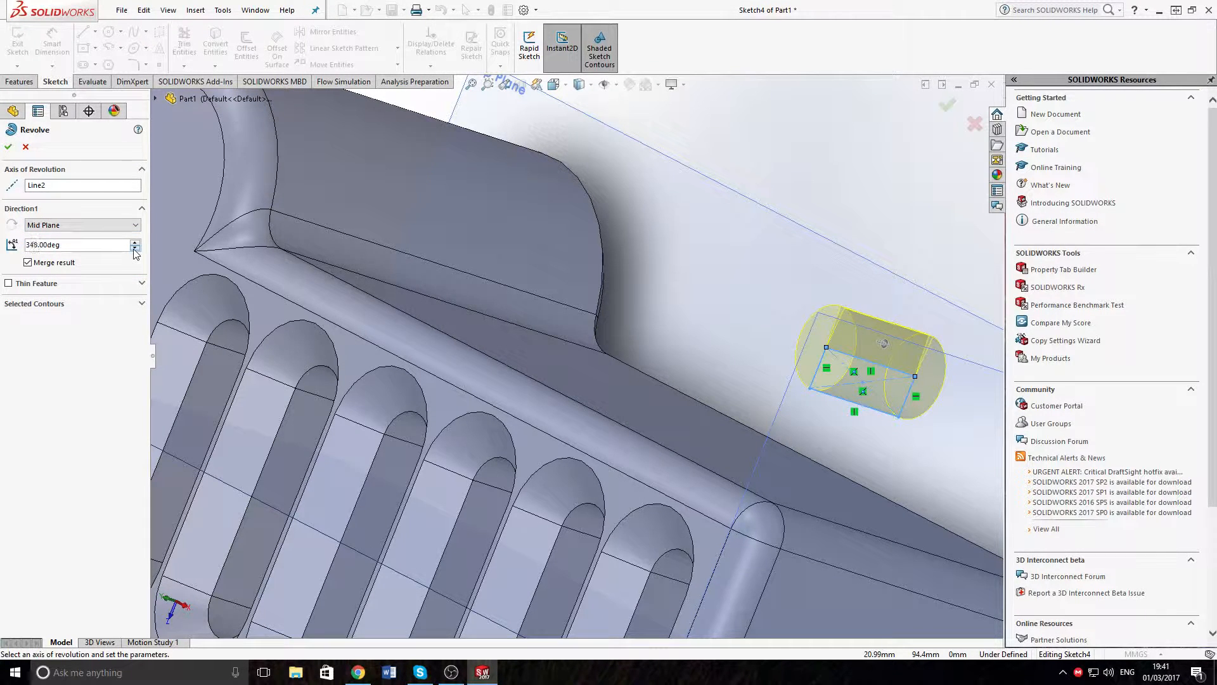
left_click(77, 227)
left_click(48, 235)
middle_click_drag(342, 300, 739, 455)
key("Return")
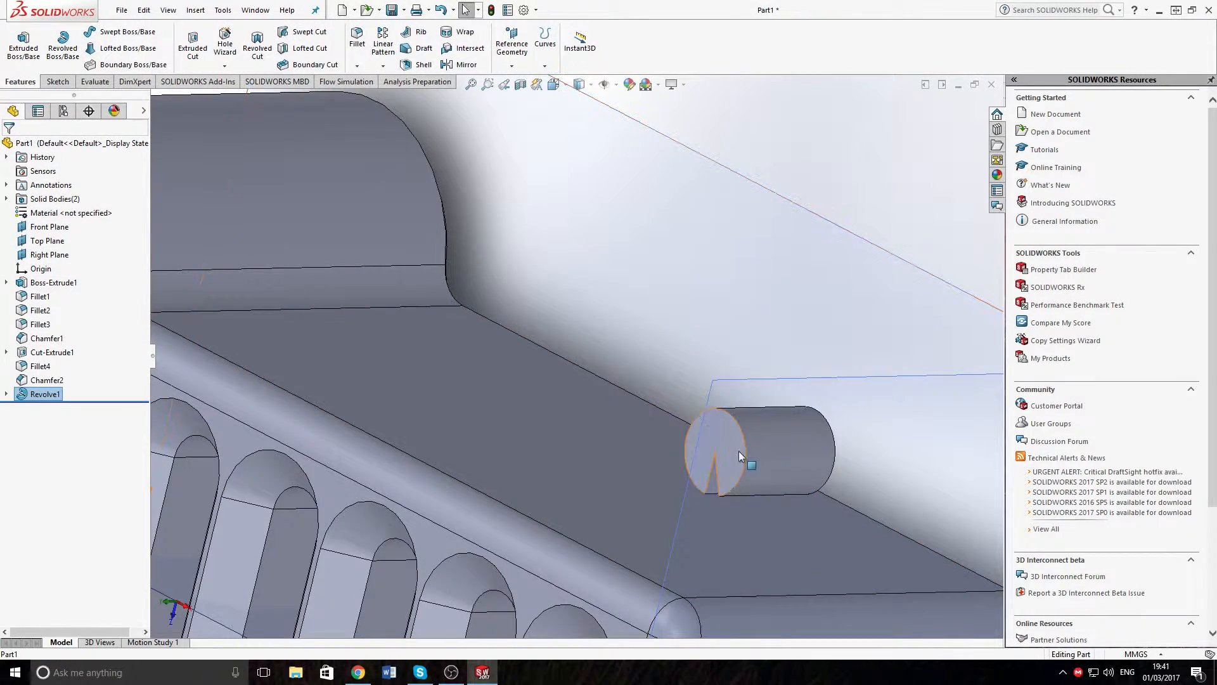
Step: Delete the revolved feature without deleting its absorbed sketch
left_click(739, 455)
key("Delete")
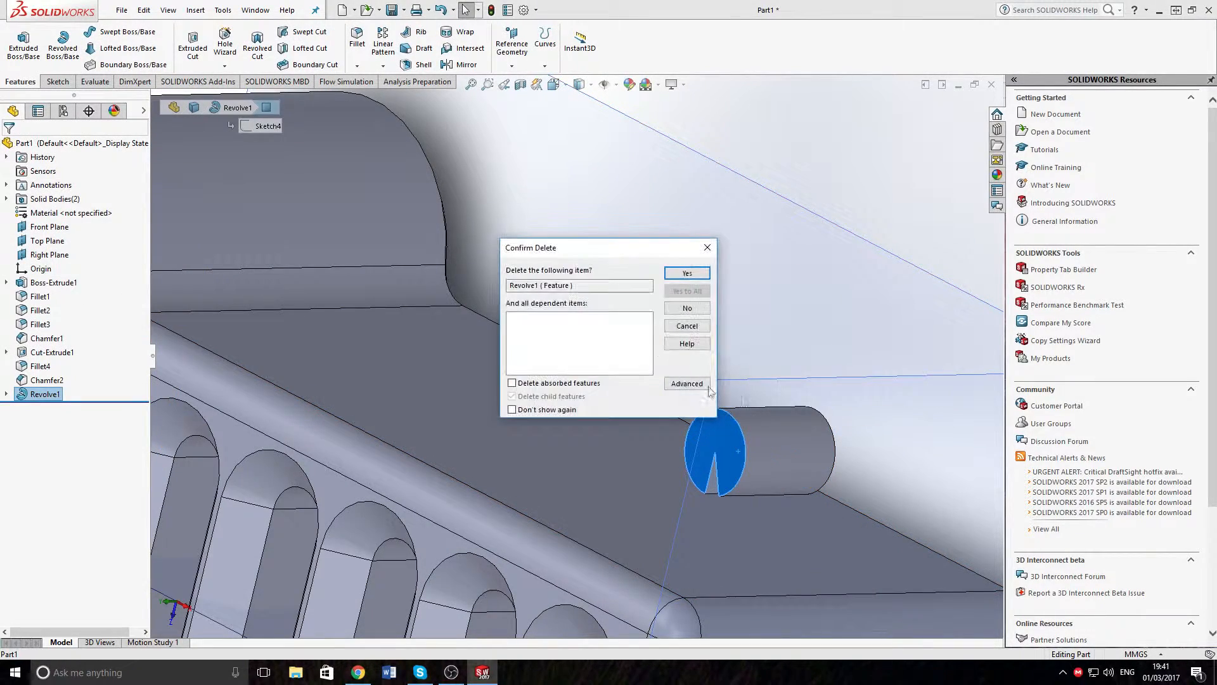
left_click(685, 273)
mouse_move(812, 241)
middle_mouse_down()
mouse_move(603, 329)
mouse_move(618, 329)
middle_mouse_up()
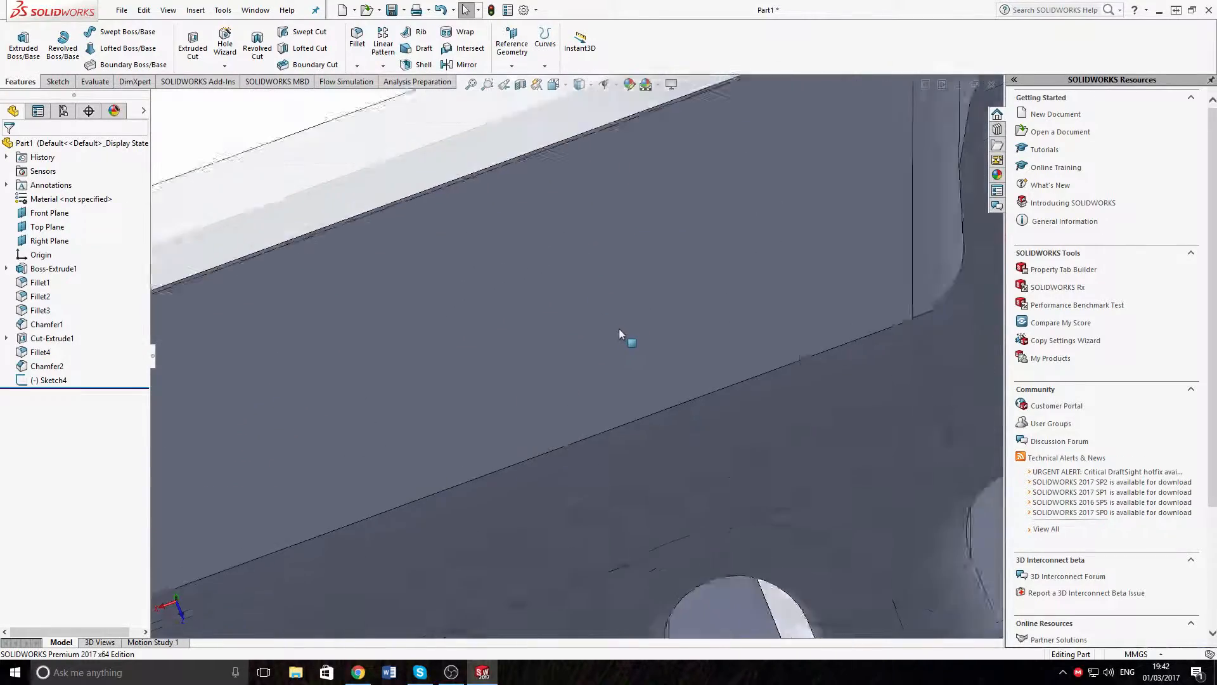
scroll(619, 328, "up", 5)
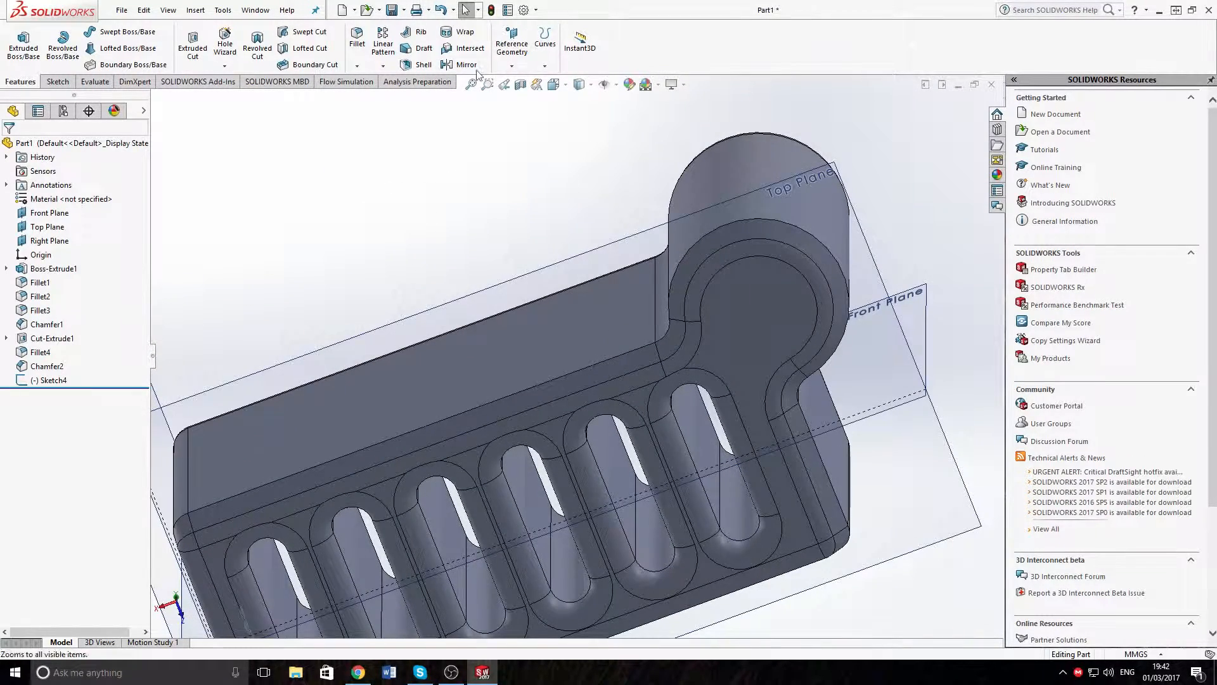
left_click(512, 66)
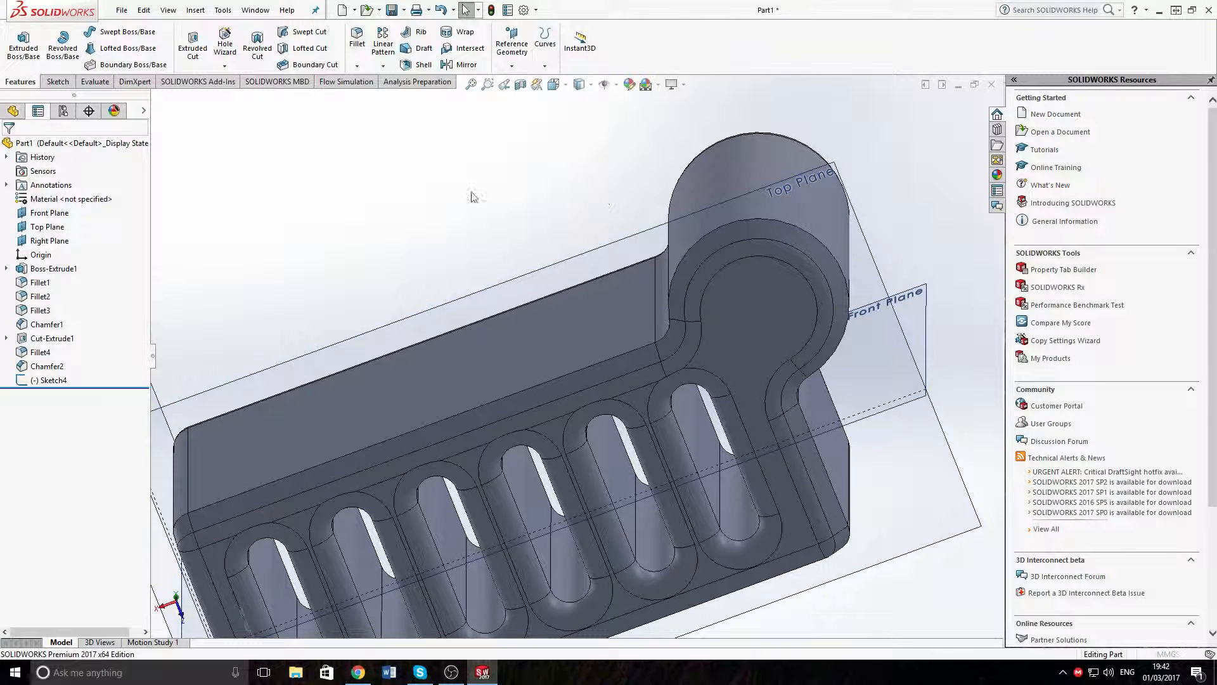
middle_click_drag(477, 230, 371, 215)
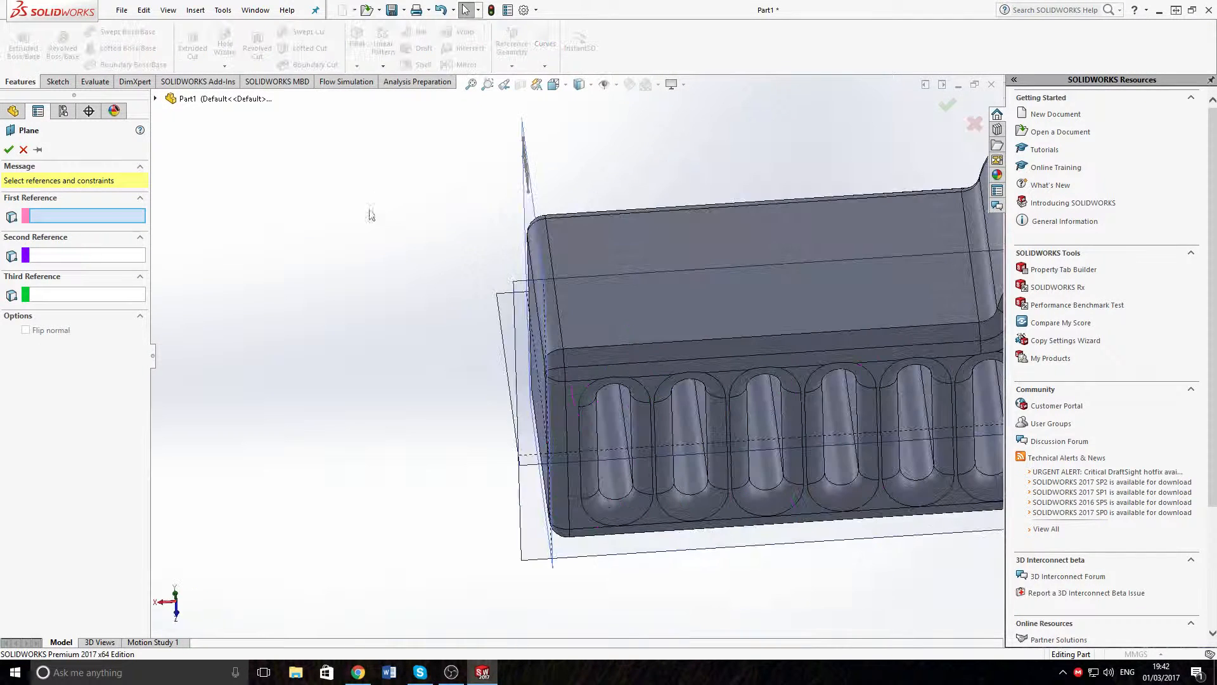
left_click(23, 150)
middle_click_drag(634, 381, 251, 279)
middle_click_drag(329, 160, 418, 216)
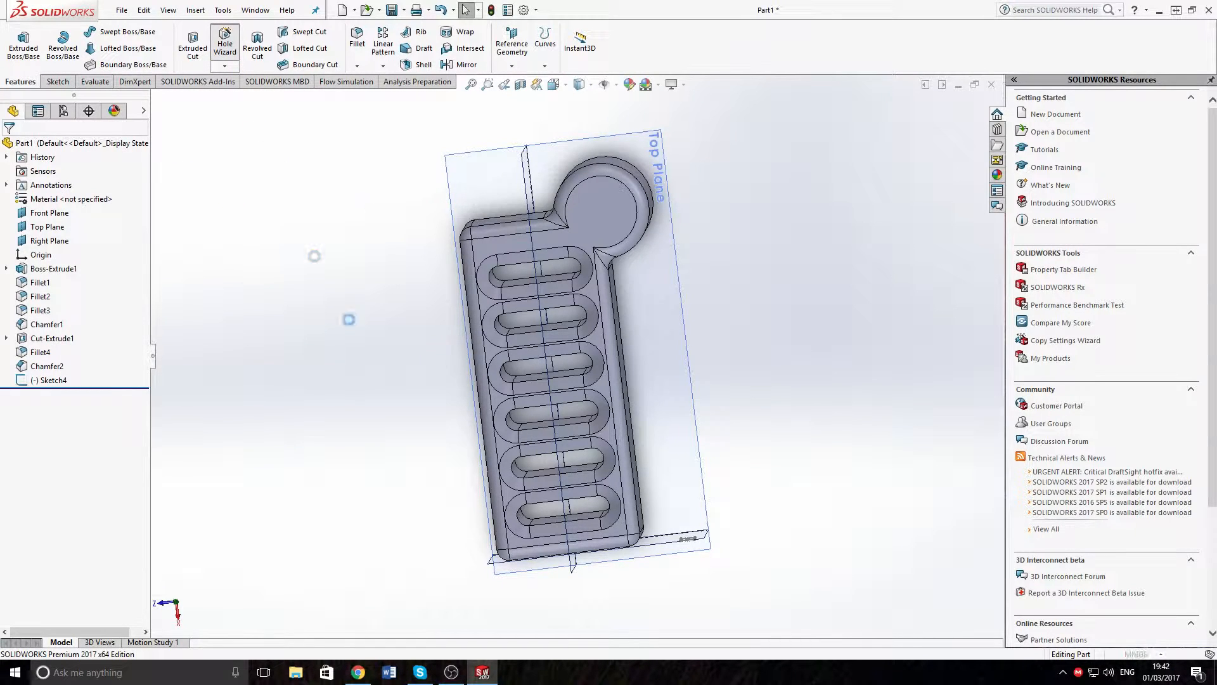
left_click(225, 43)
scroll(435, 294, "up", 1)
scroll(337, 291, "down", 5)
scroll(336, 291, "up", 3)
key("f")
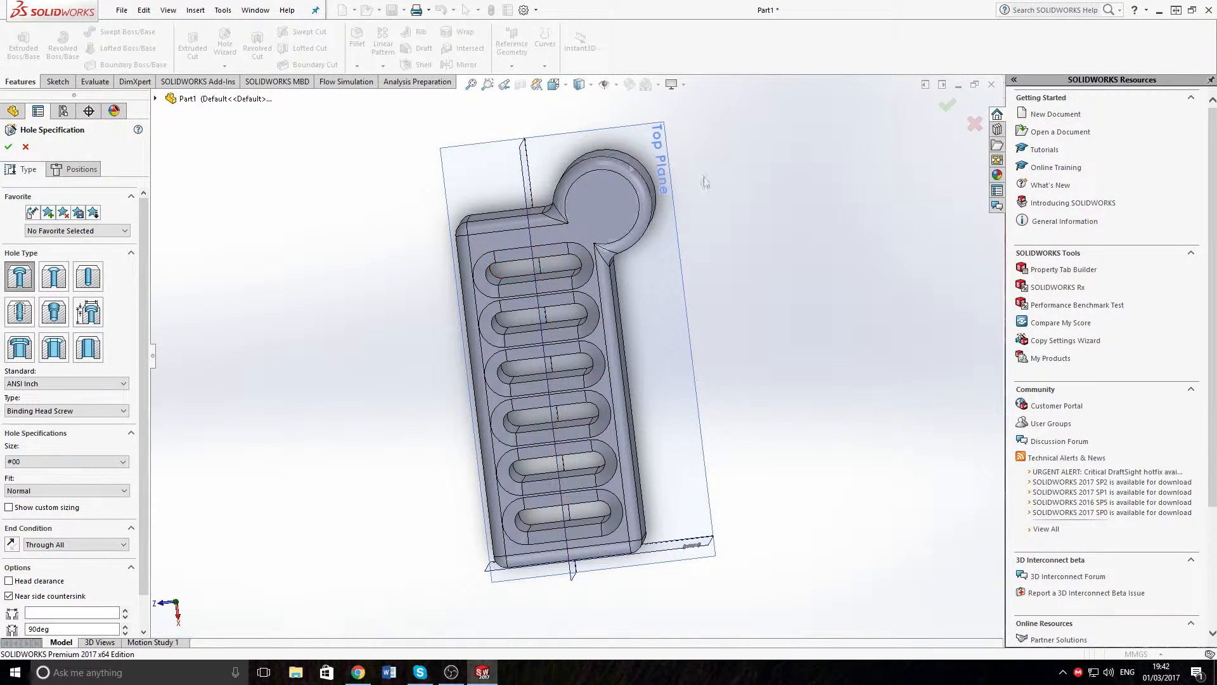
left_click(51, 283)
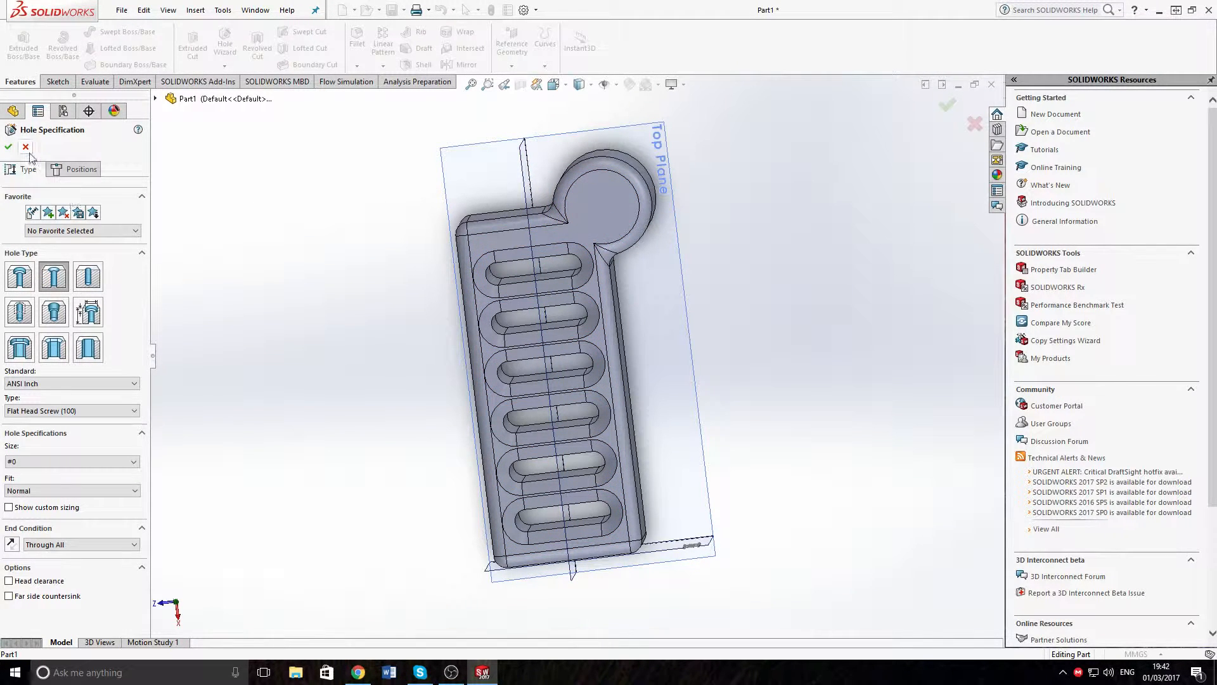
left_click(81, 169)
left_click(70, 280)
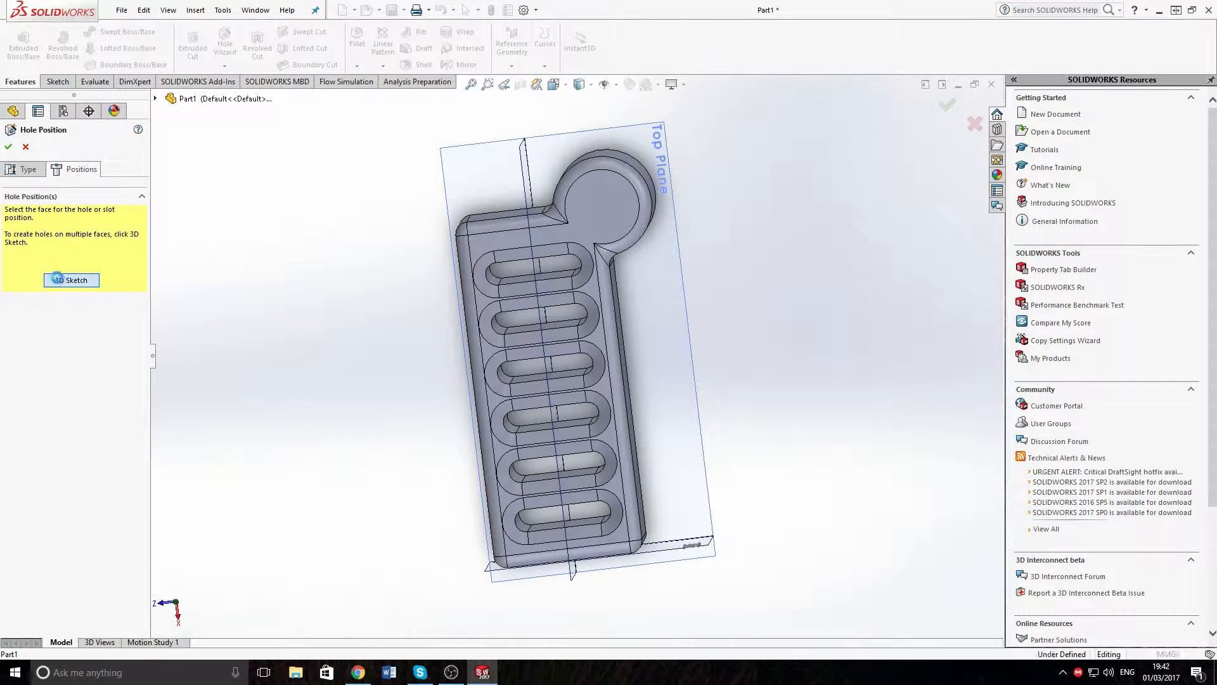
left_click(26, 147)
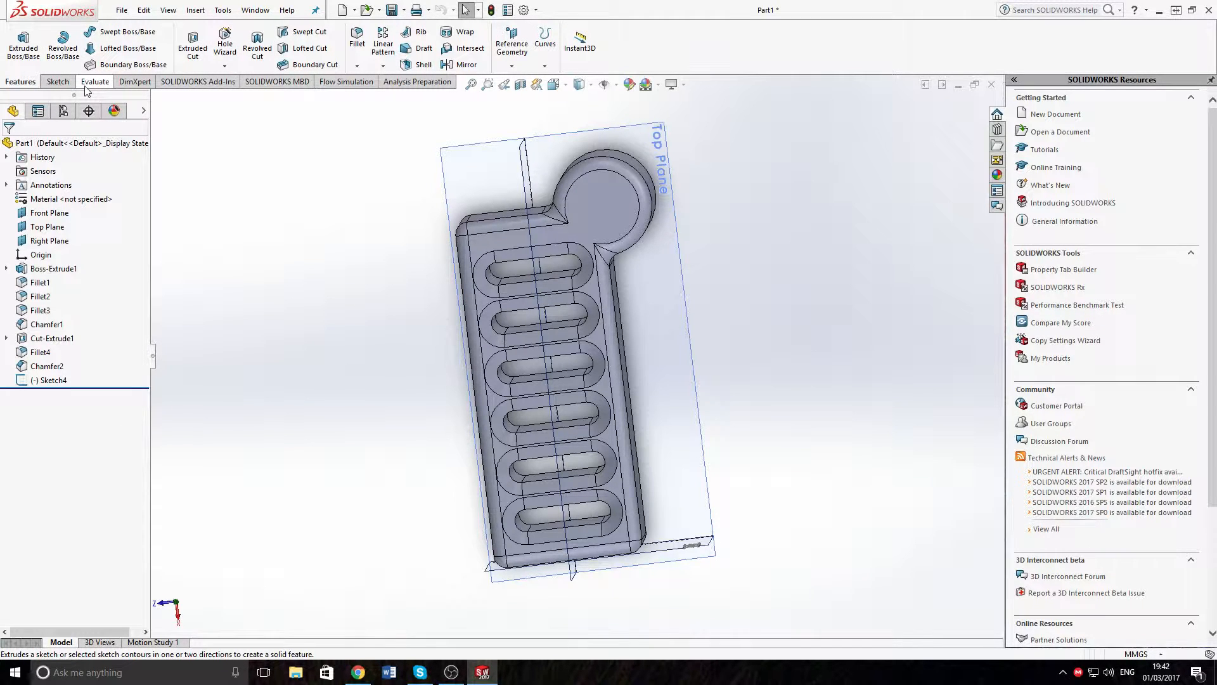
left_click(103, 84)
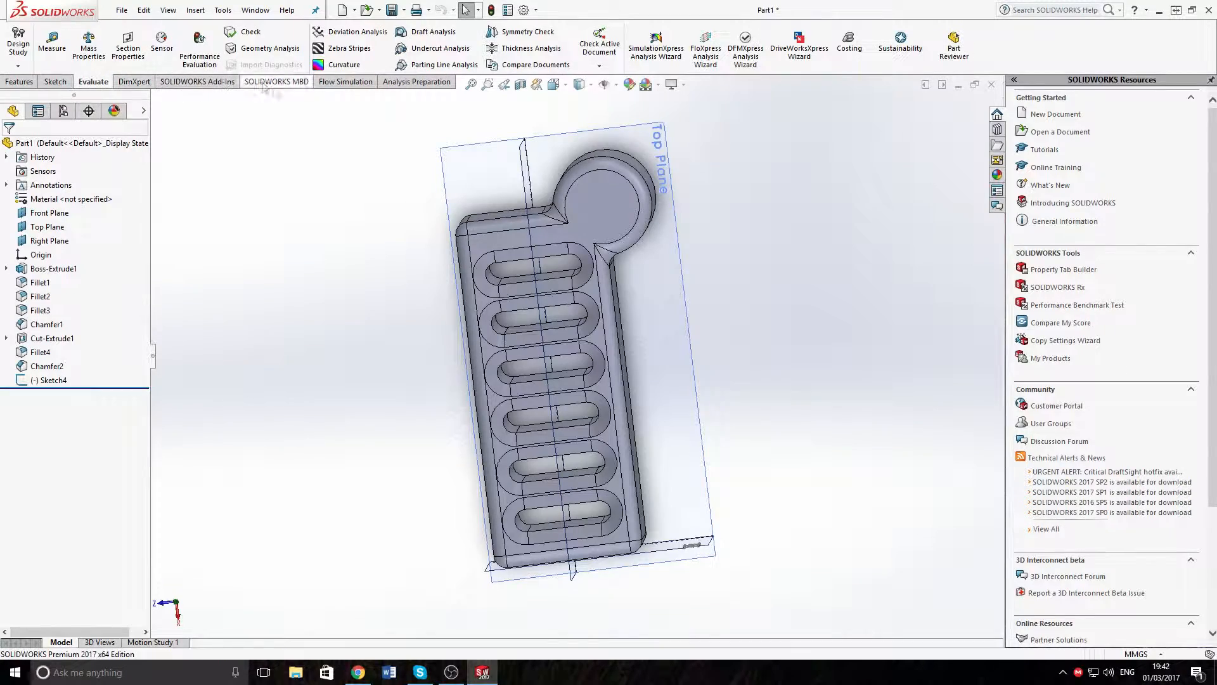
middle_click_drag(452, 305, 896, 582)
left_click(14, 82)
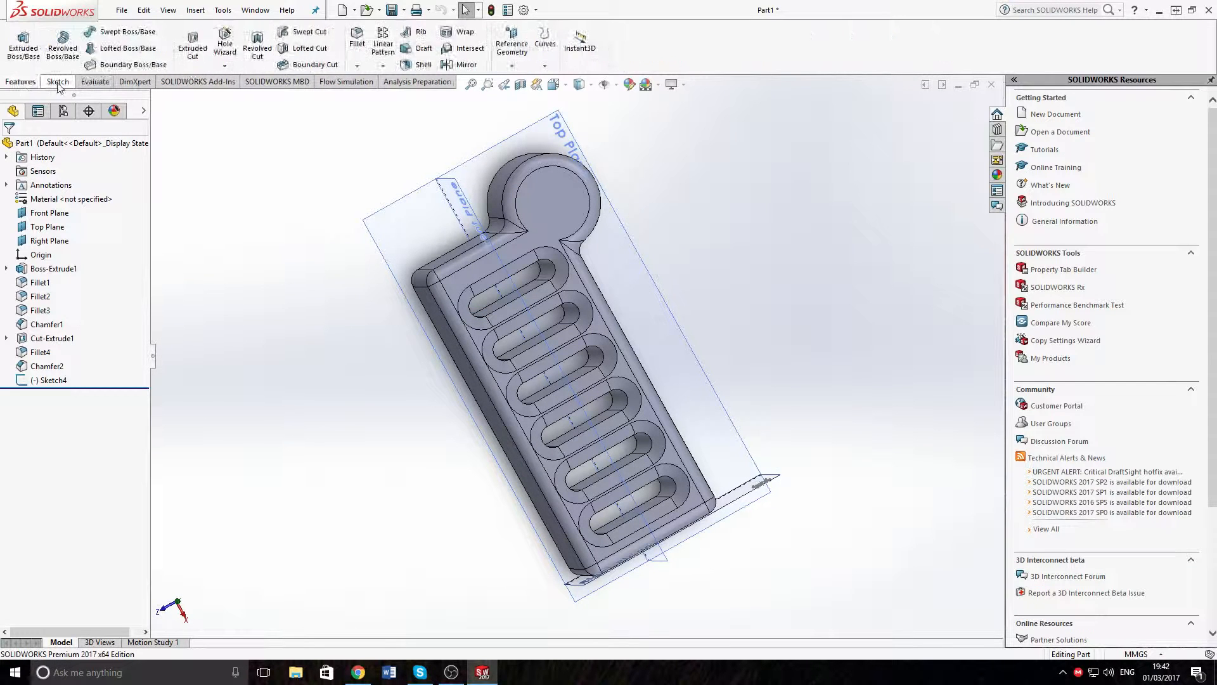
left_click(63, 85)
left_click(93, 82)
scroll(838, 315, "up", 1)
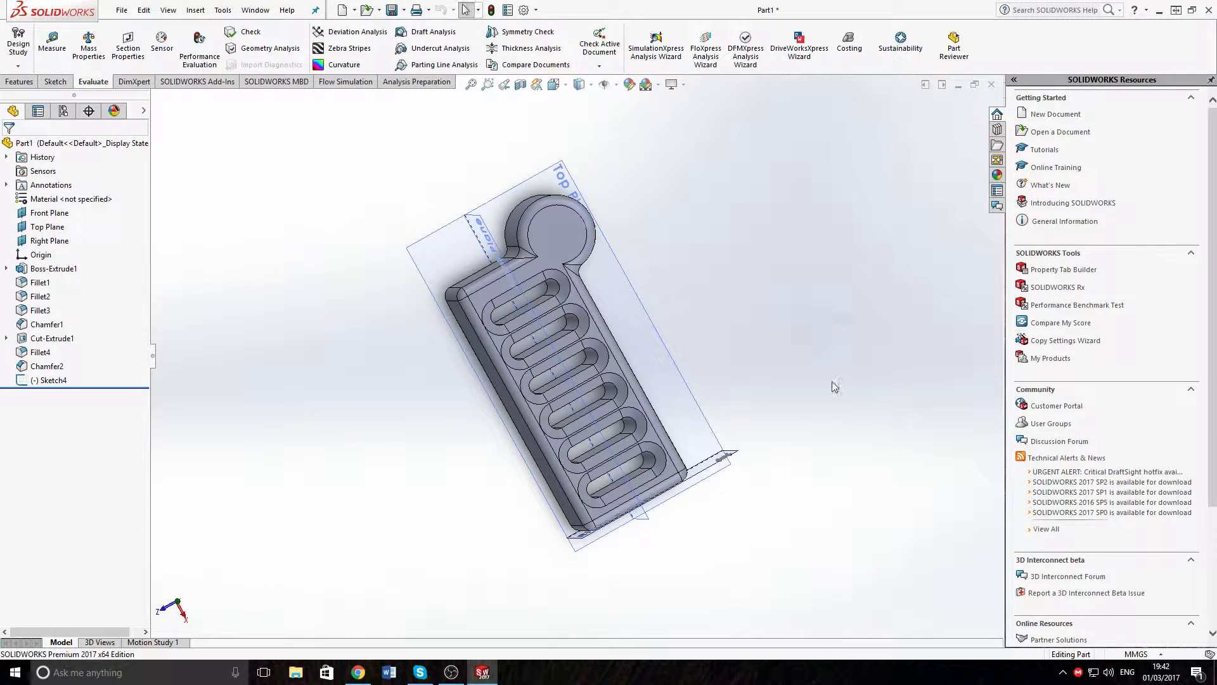
Step: Run a machining cost estimate on the part with the default machining template and inspect the stock block around it
middle_click_drag(833, 382, 831, 393)
scroll(814, 407, "down", 2)
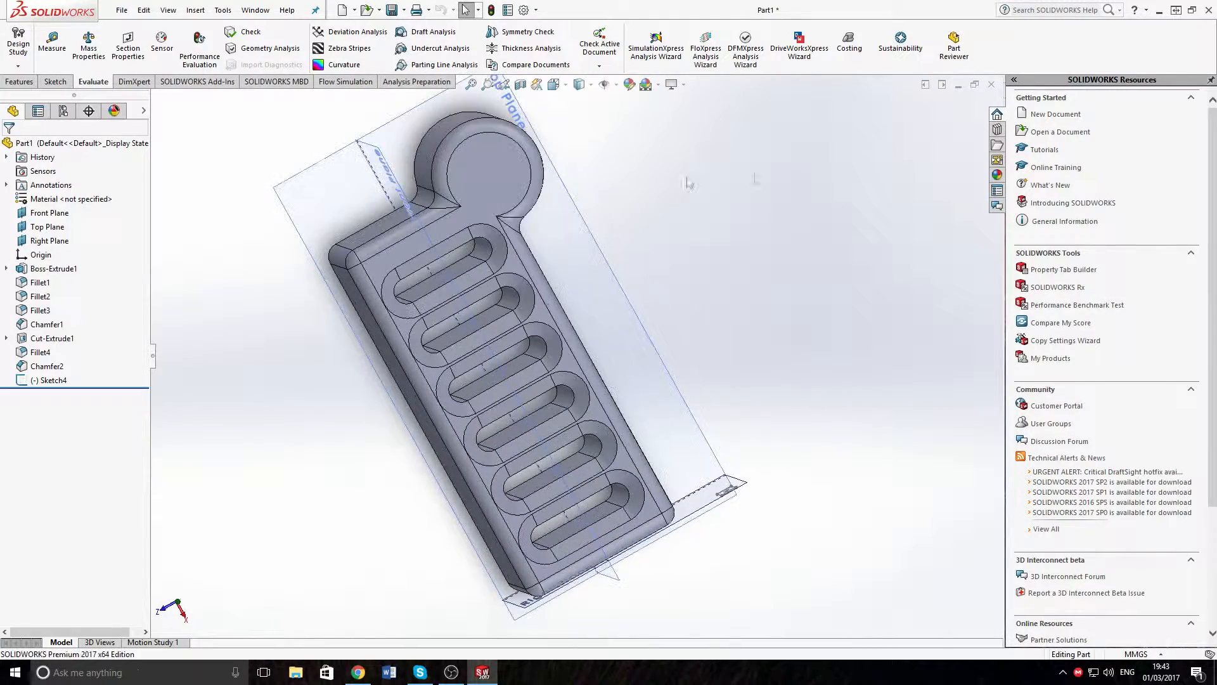
middle_click_drag(795, 302, 818, 126)
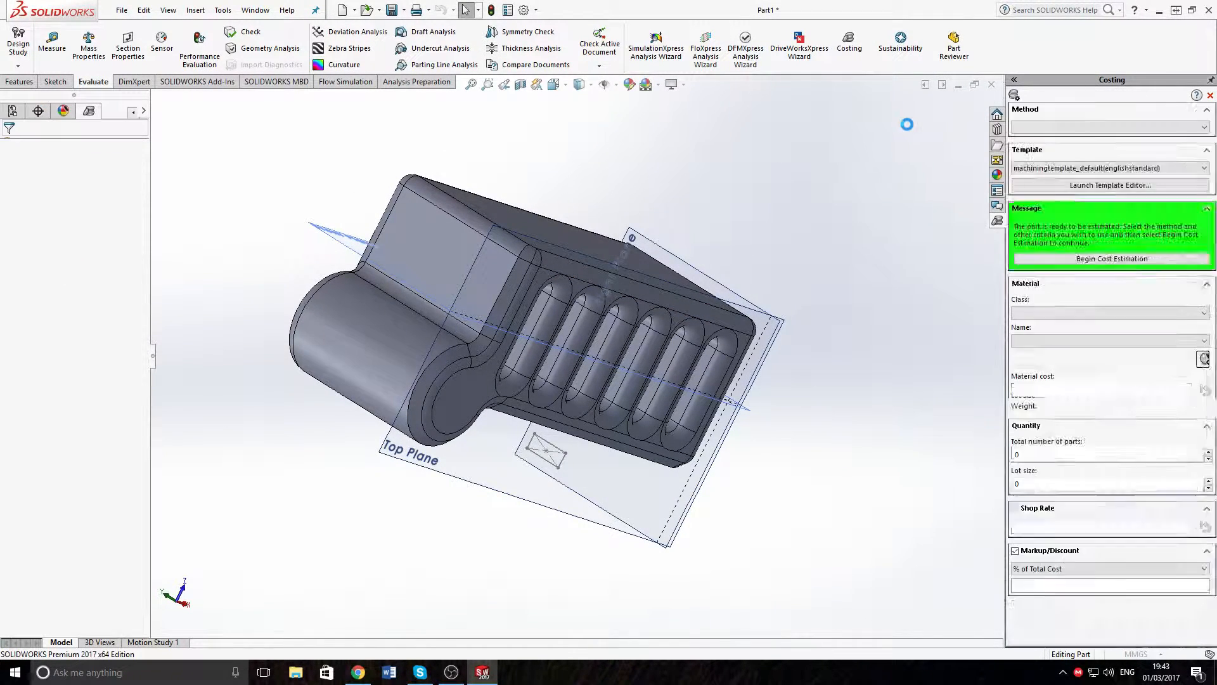
left_click(1058, 260)
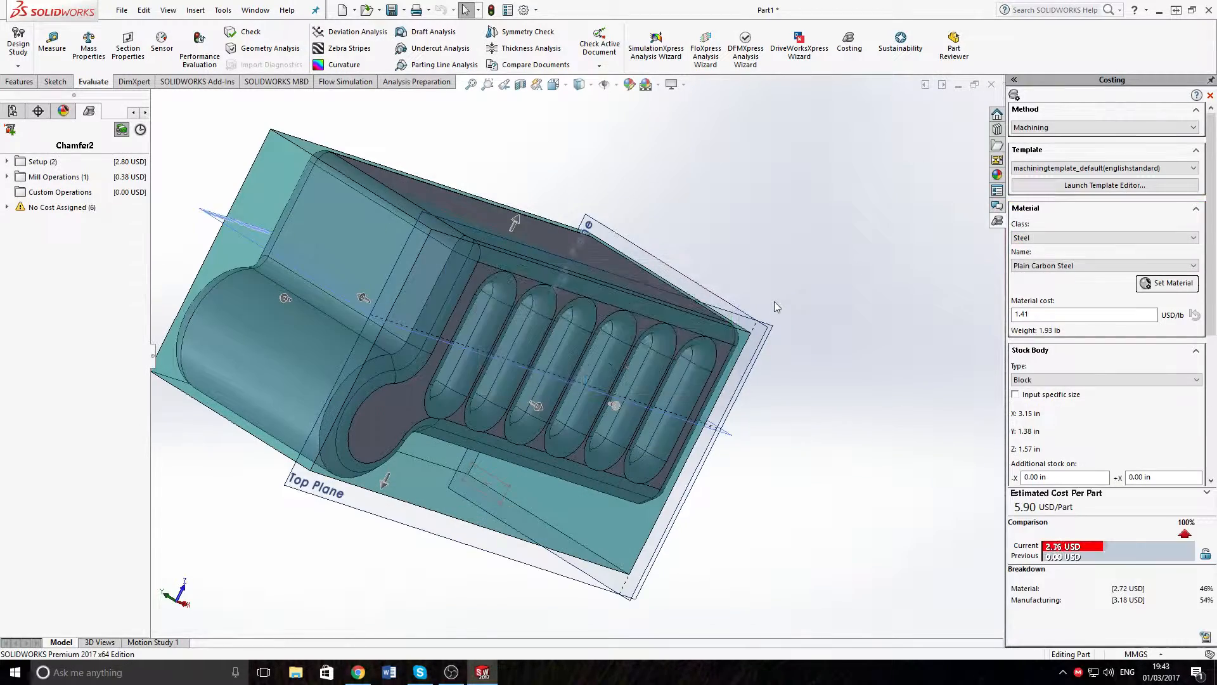
middle_click_drag(838, 305, 820, 527)
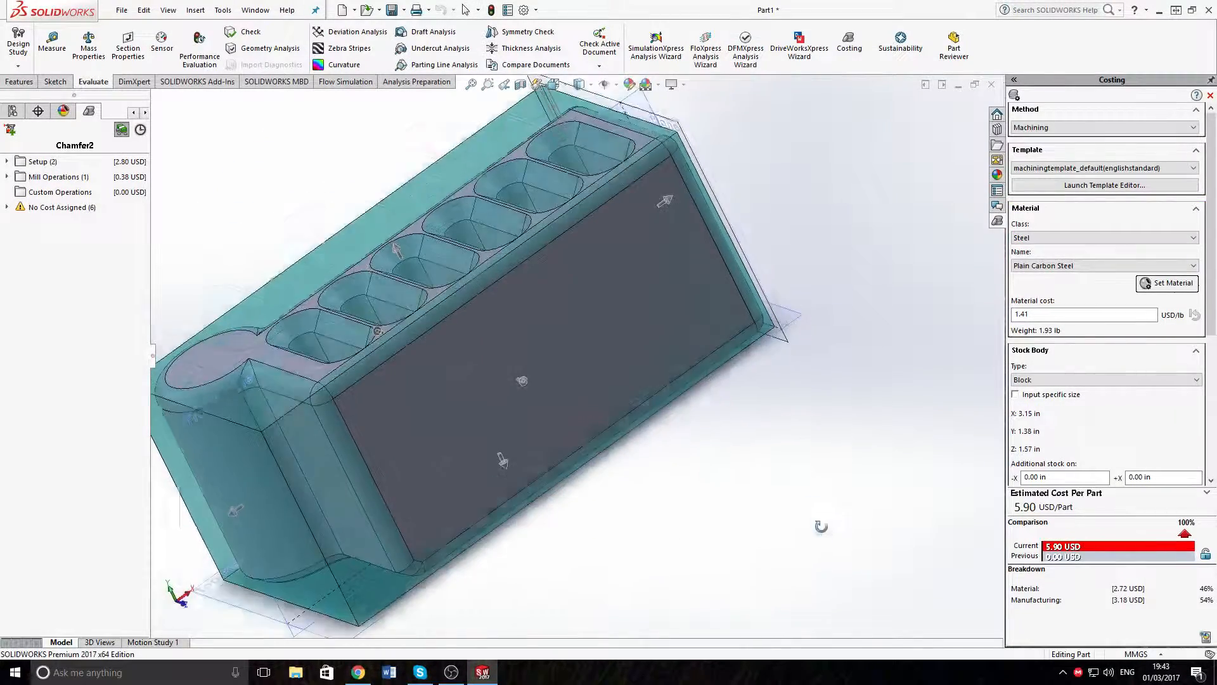
scroll(820, 527, "down", 1)
middle_click_drag(452, 250, 638, 608)
scroll(394, 249, "down", 5)
scroll(396, 235, "up", 4)
middle_click_drag(672, 345, 673, 330)
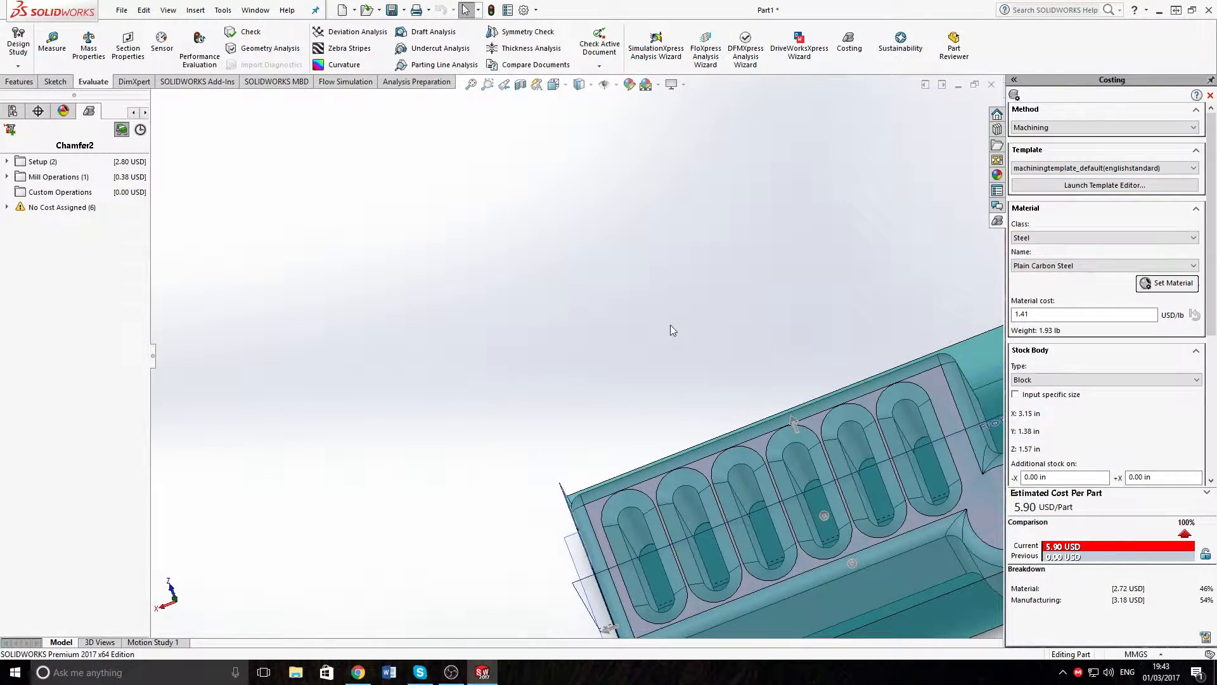
Step: Close the cost estimate and examine the part's surfaces in Curvature display, turning the display off when finished
key("f")
left_click(344, 64)
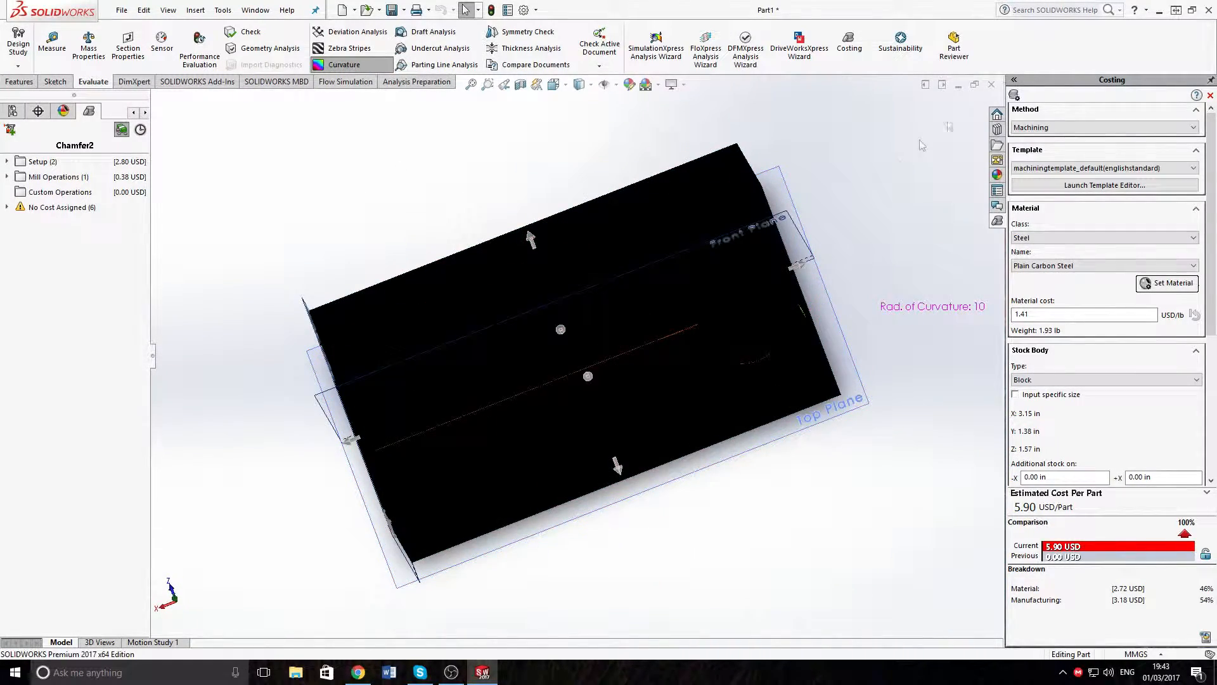
left_click(1210, 96)
middle_click_drag(800, 486, 715, 340)
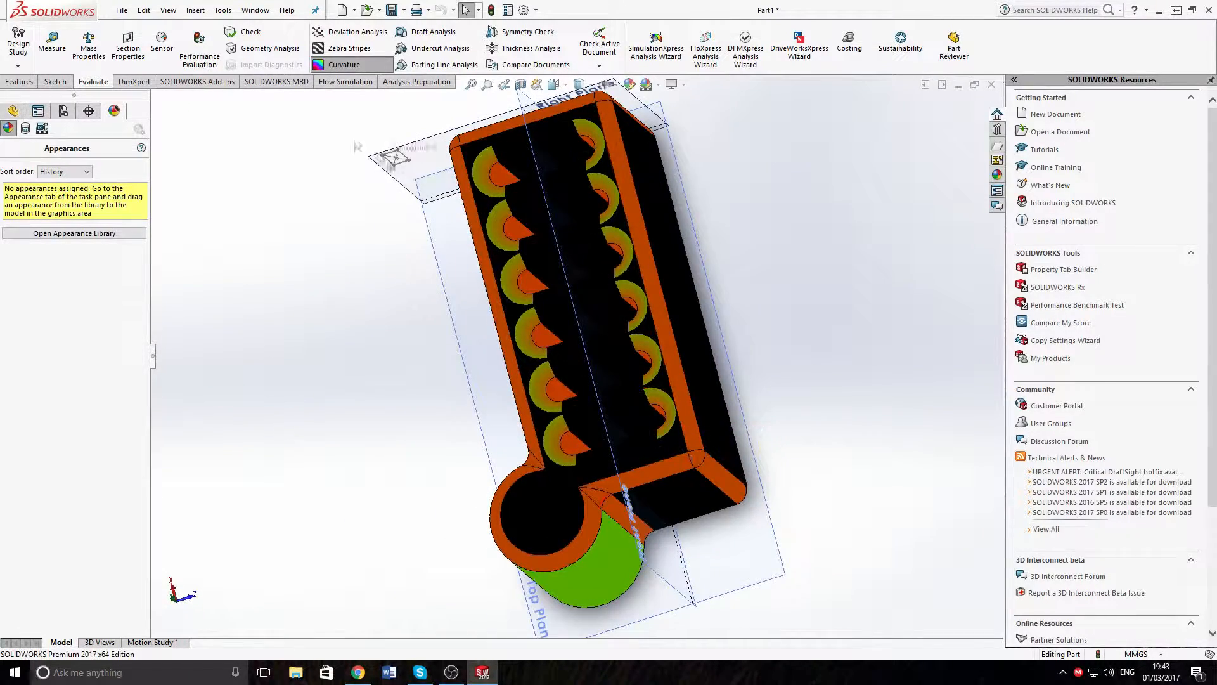
left_click(355, 31)
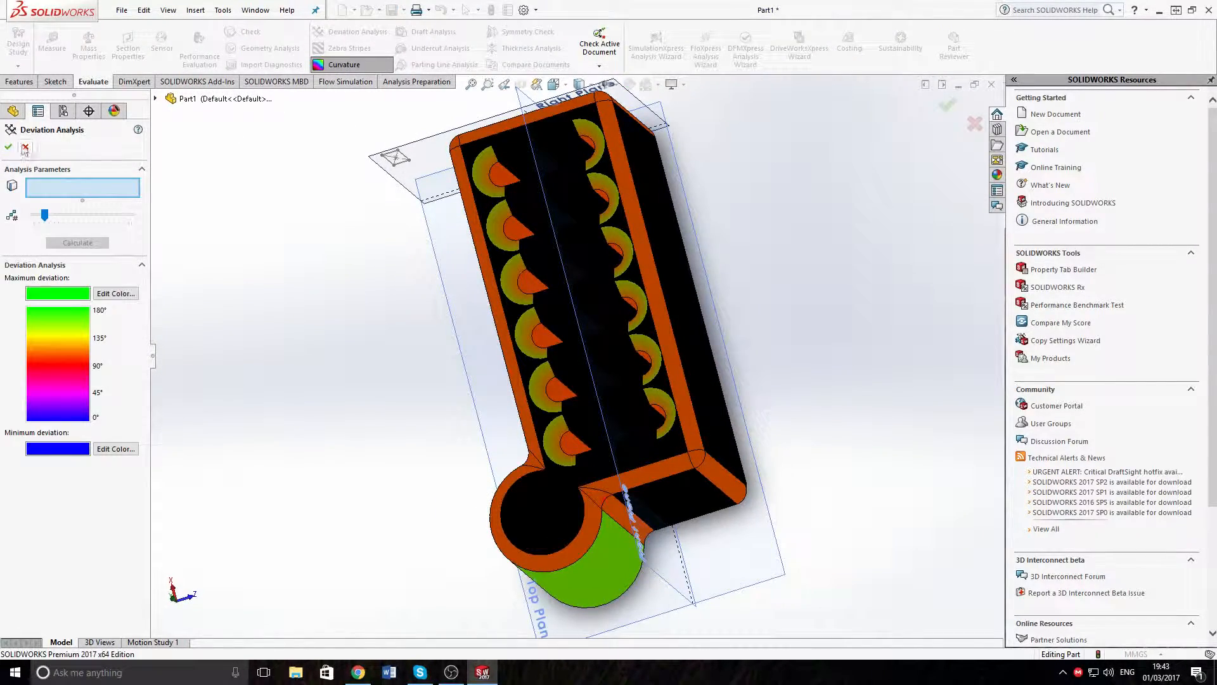
left_click(26, 147)
left_click(350, 66)
Step: Examine the part's surfaces with Zebra Stripes from several angles and turn the stripes off
left_click(349, 48)
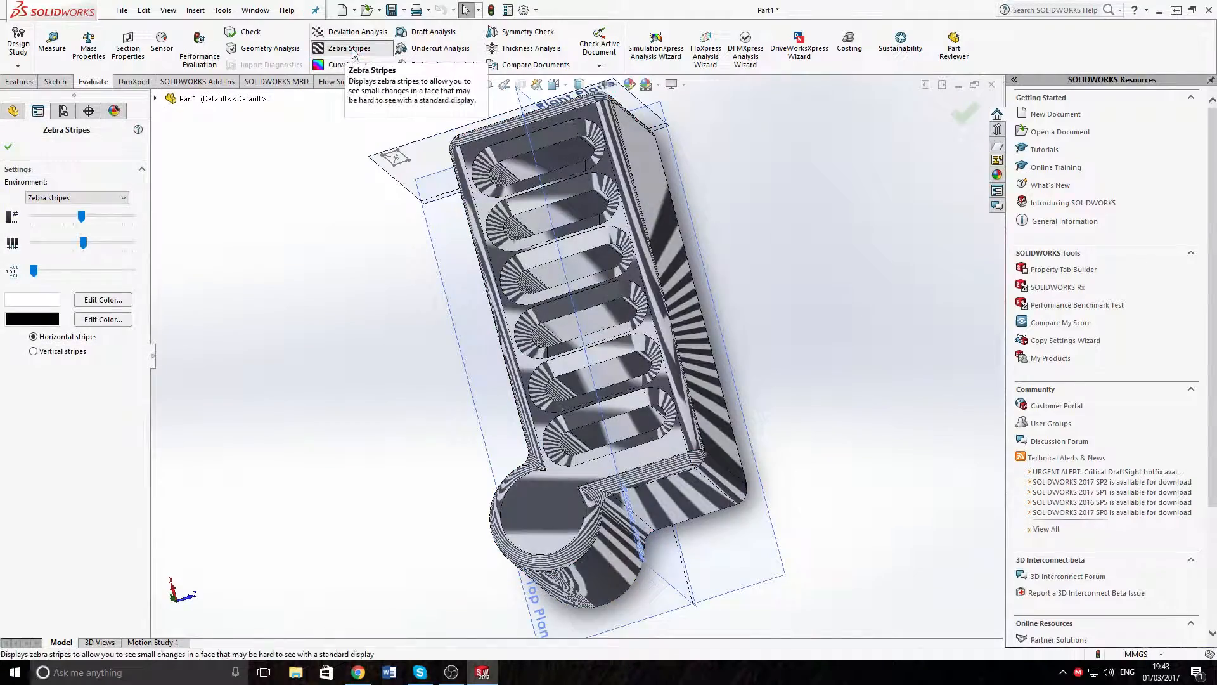
middle_click_drag(558, 254, 443, 209)
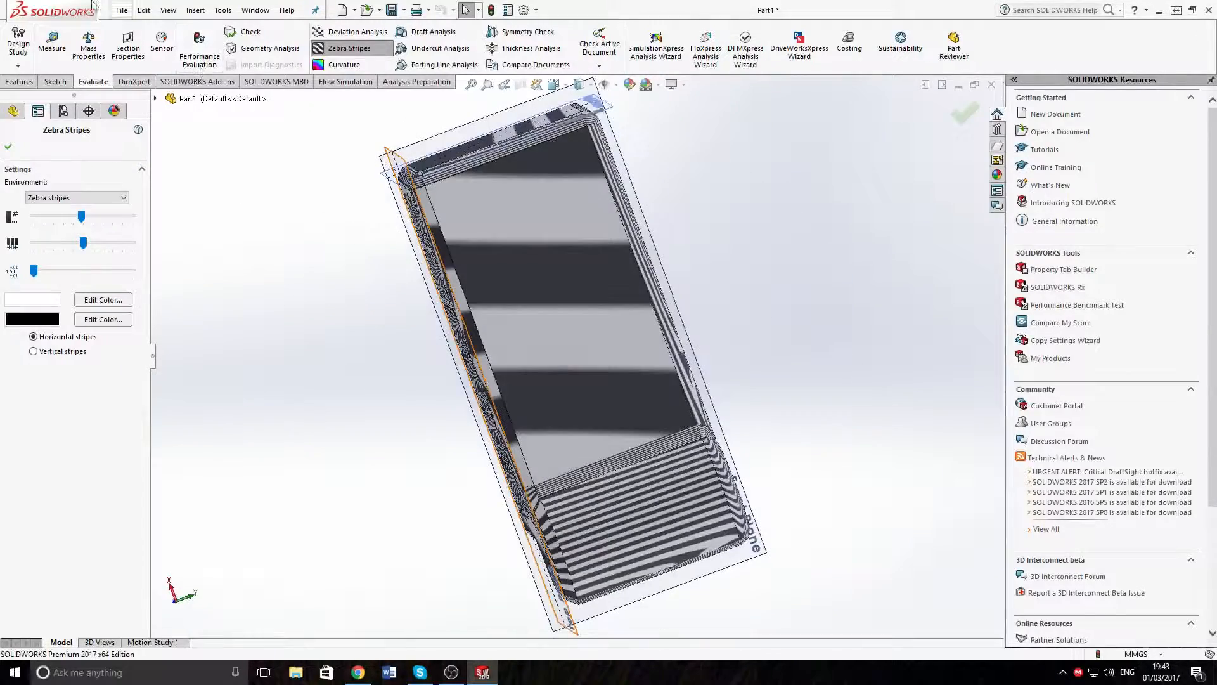
left_click(343, 48)
mouse_move(355, 286)
middle_mouse_down()
mouse_move(316, 418)
mouse_move(277, 383)
middle_mouse_up()
scroll(428, 284, "down", 2)
scroll(449, 366, "up", 5)
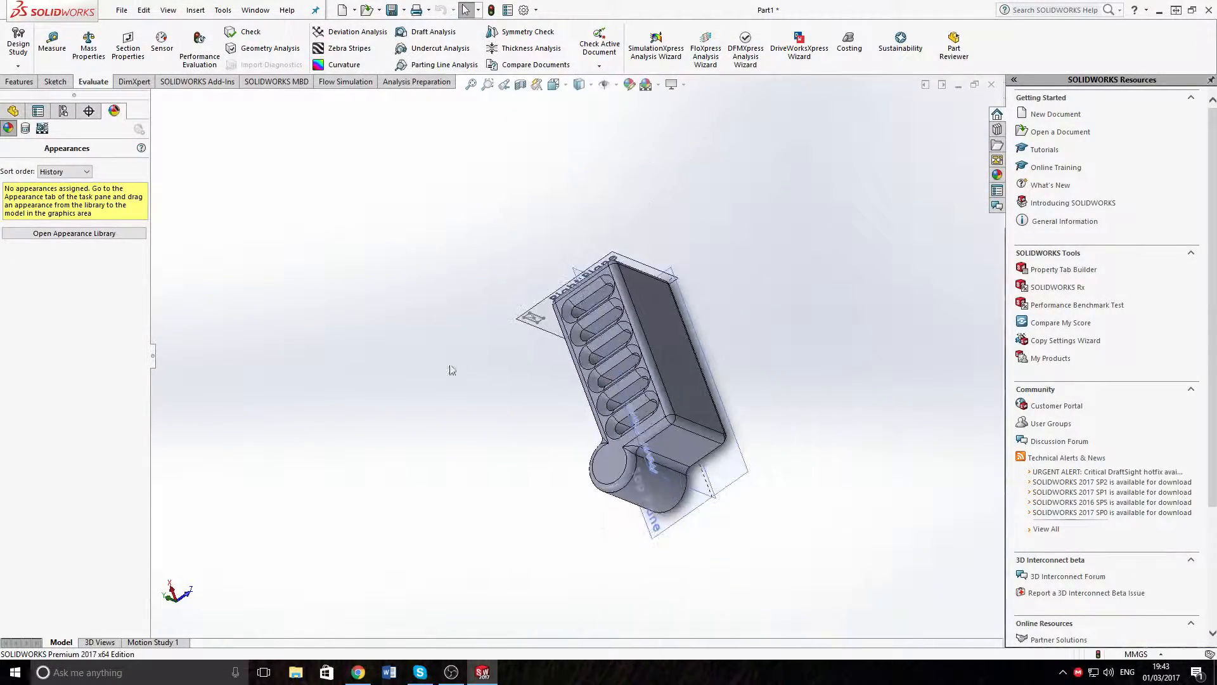
key("f")
middle_click_drag(353, 302, 368, 263)
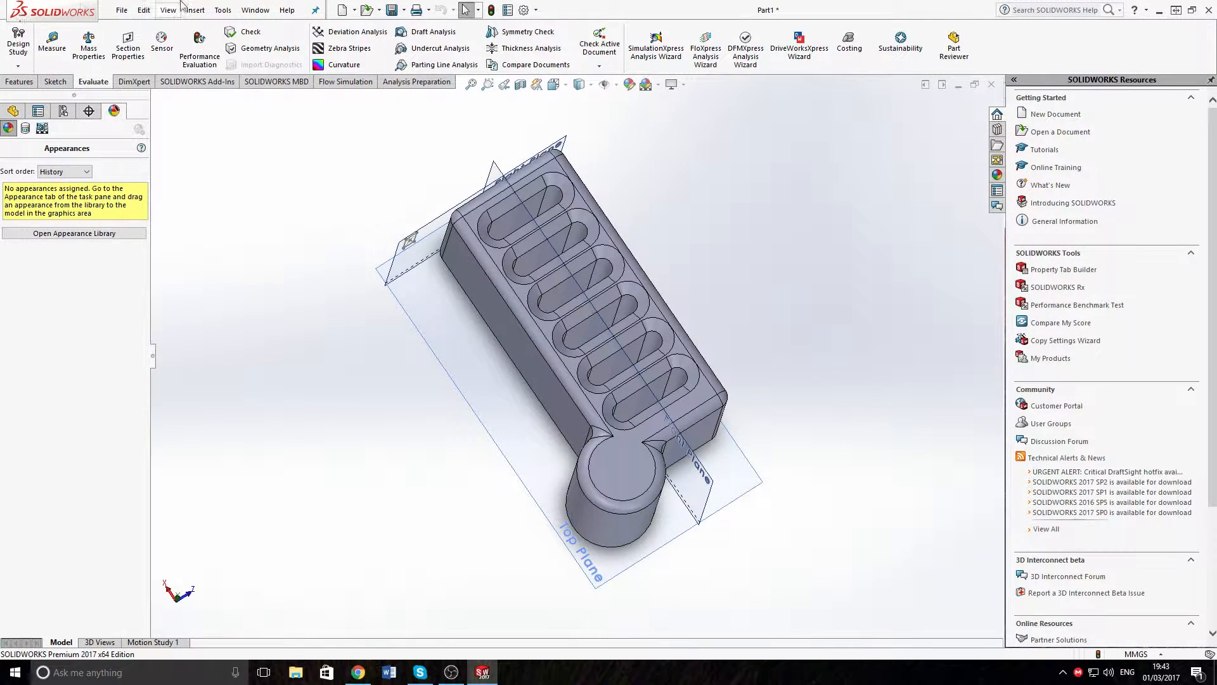
Step: Rebuild the part and check its mass properties
left_click(89, 48)
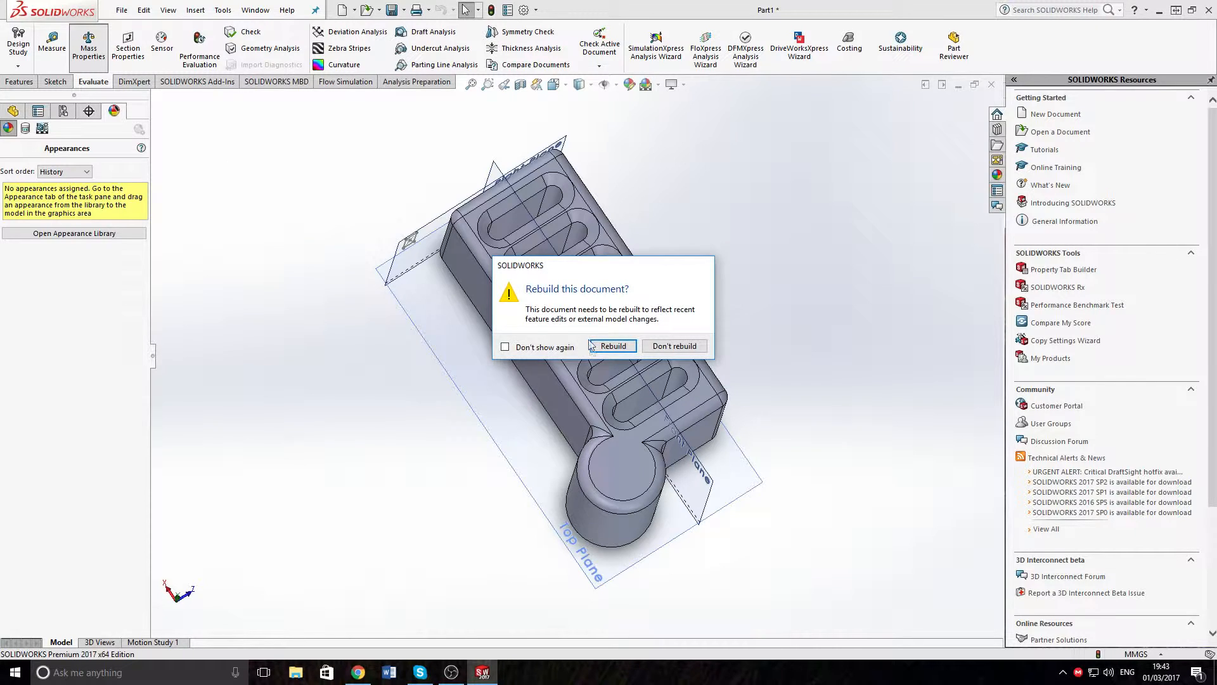
left_click(611, 347)
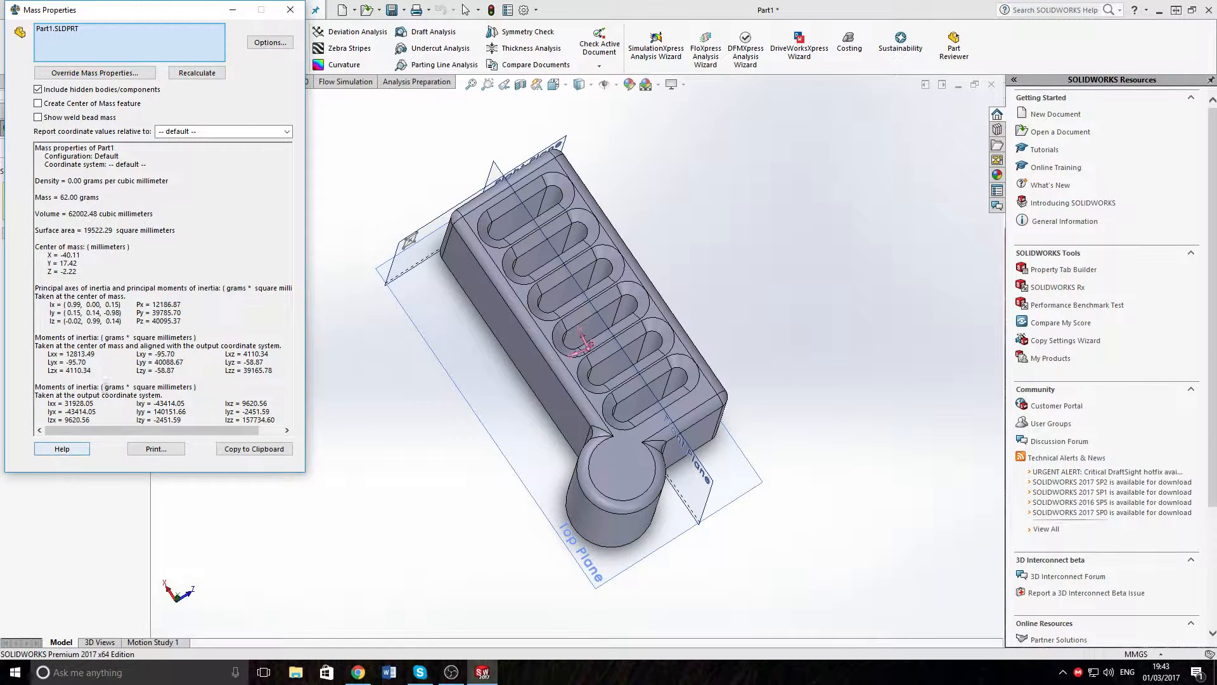
left_click(290, 10)
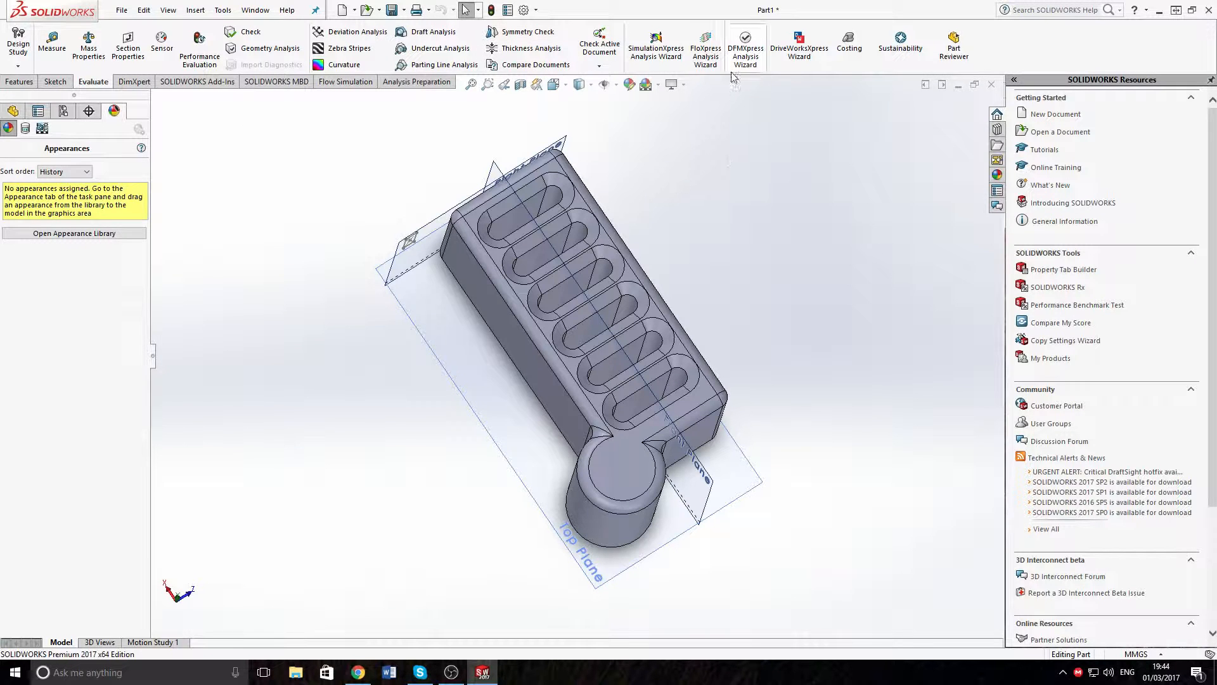
middle_click_drag(418, 249, 388, 193)
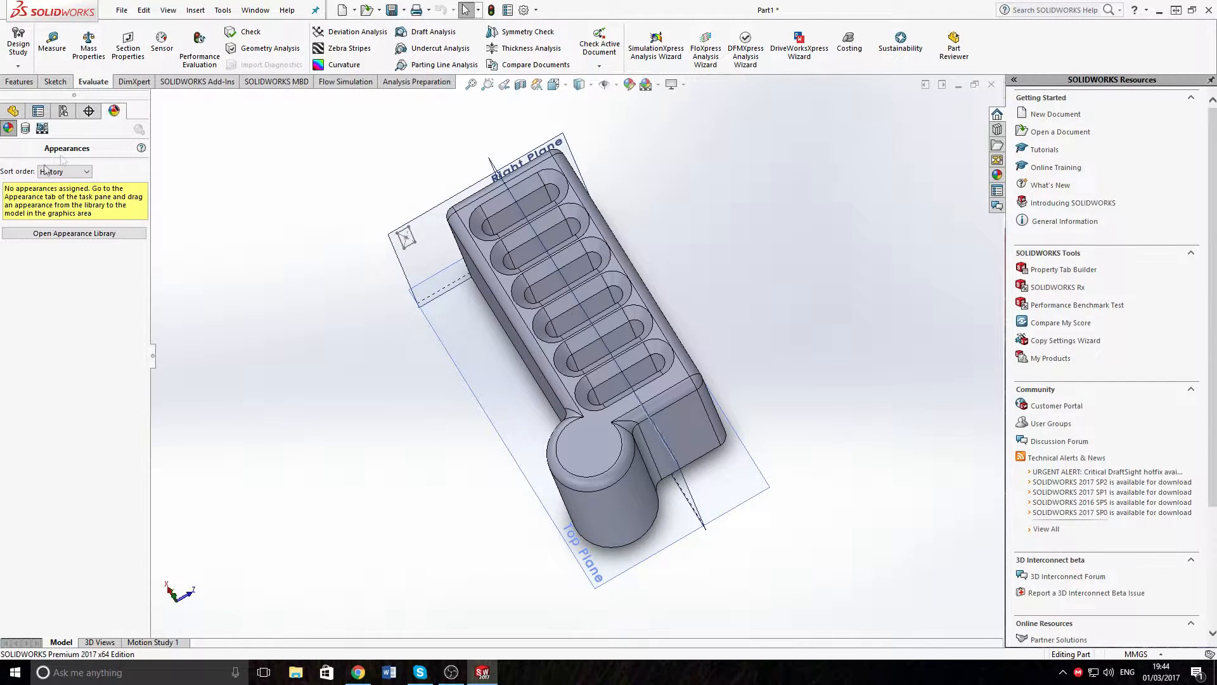
Step: Enable the SOLIDWORKS Simulation add-in and show its tools
left_click(136, 86)
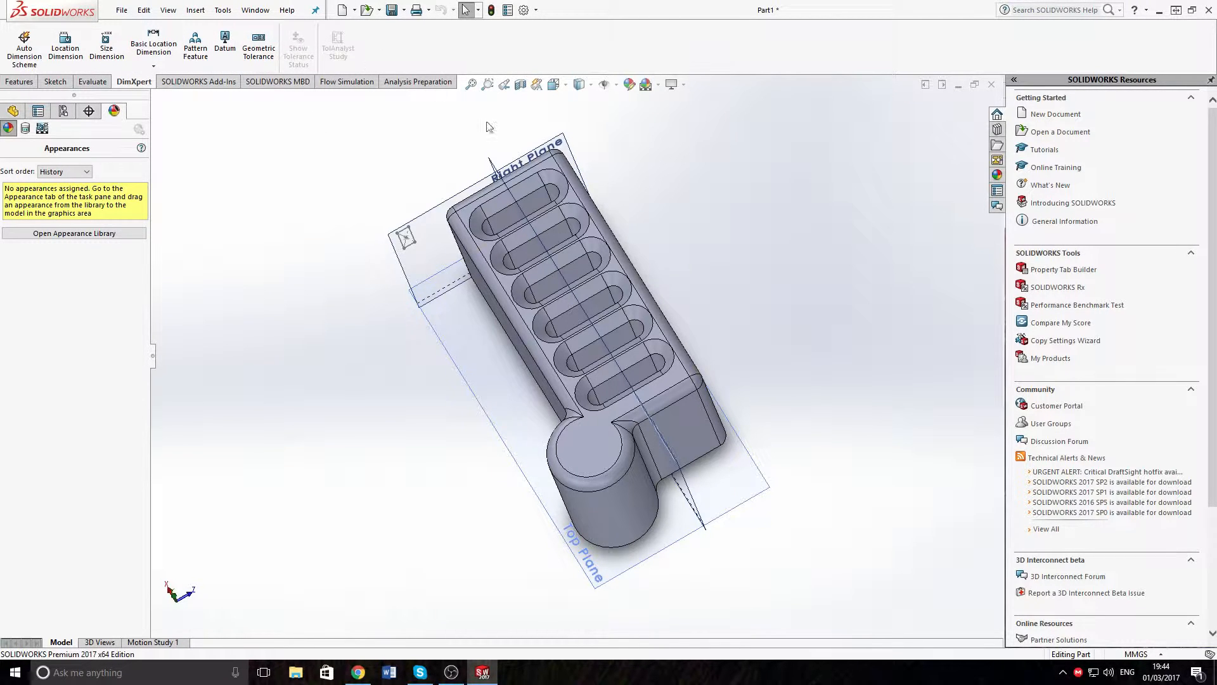
middle_click_drag(417, 248, 376, 304)
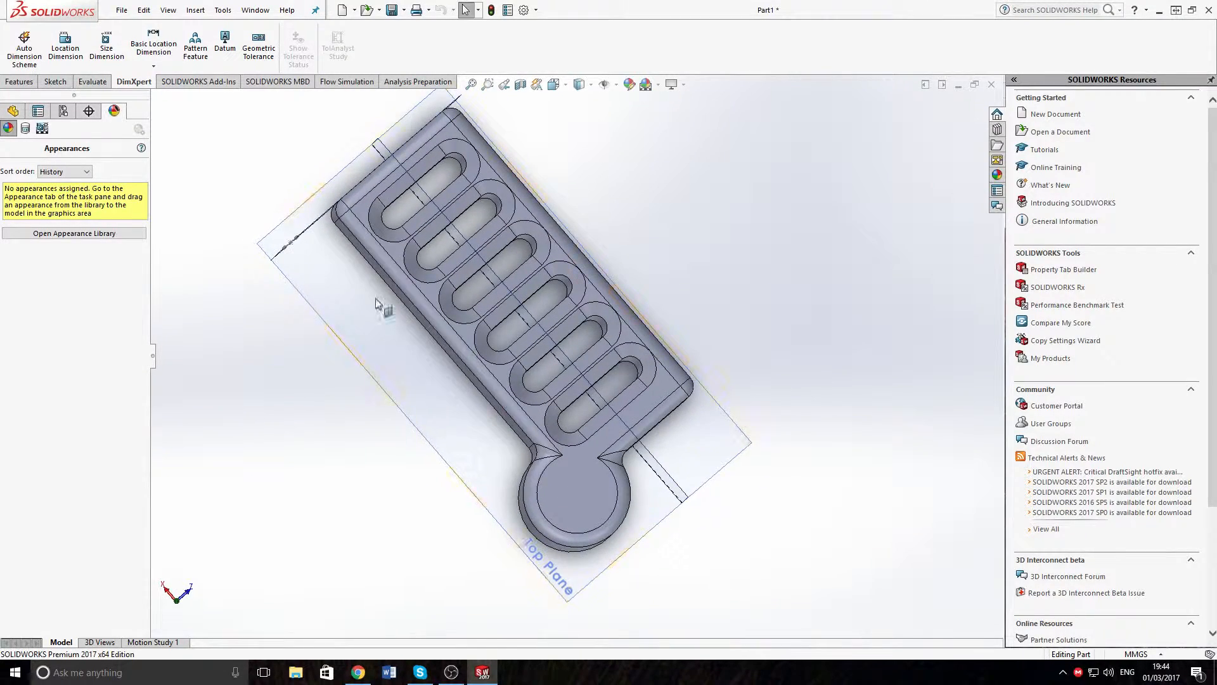
left_click(190, 84)
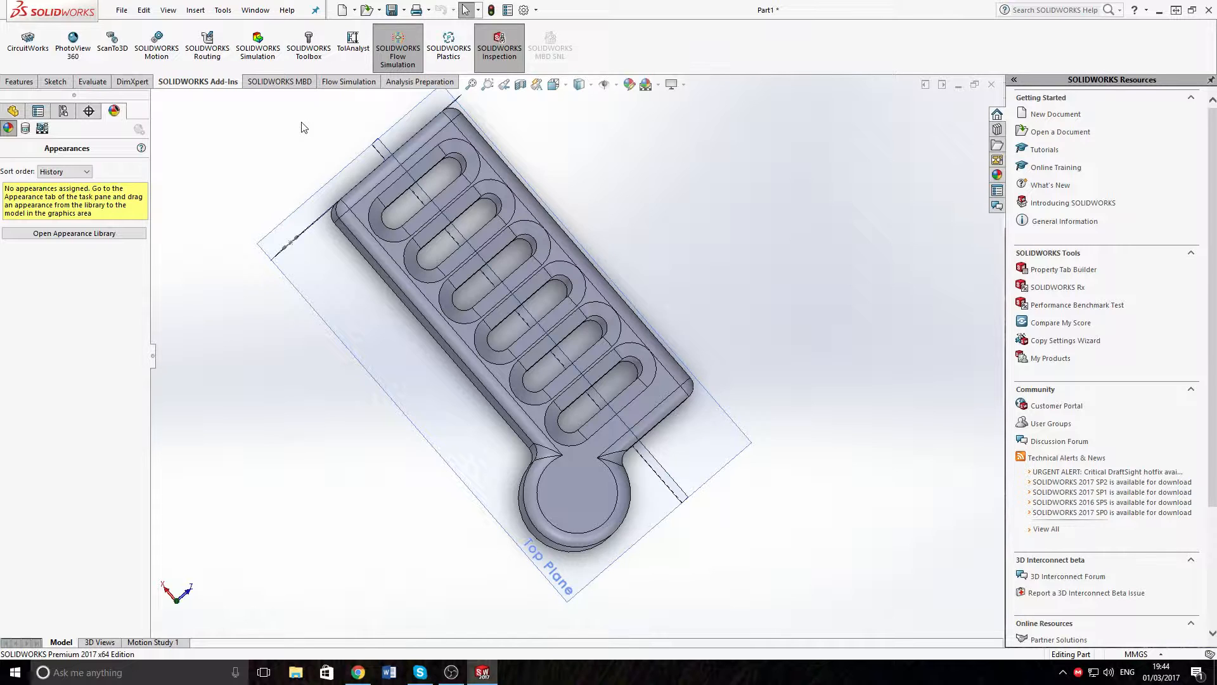
left_click(275, 49)
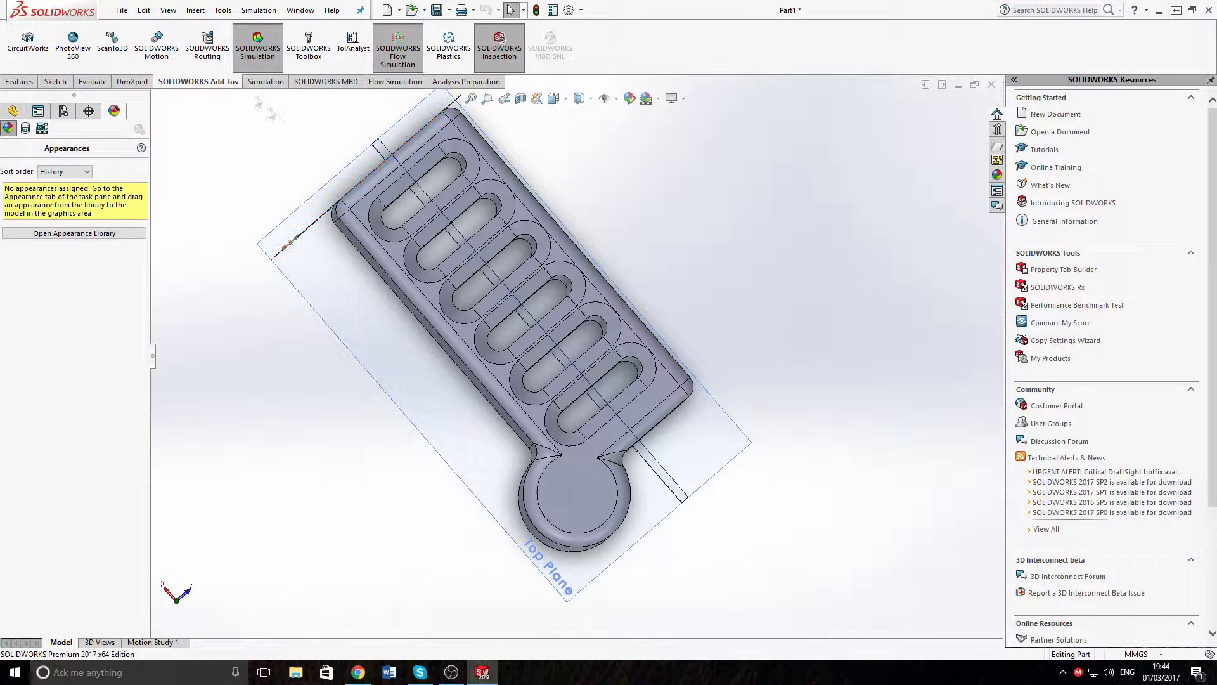
left_click(259, 83)
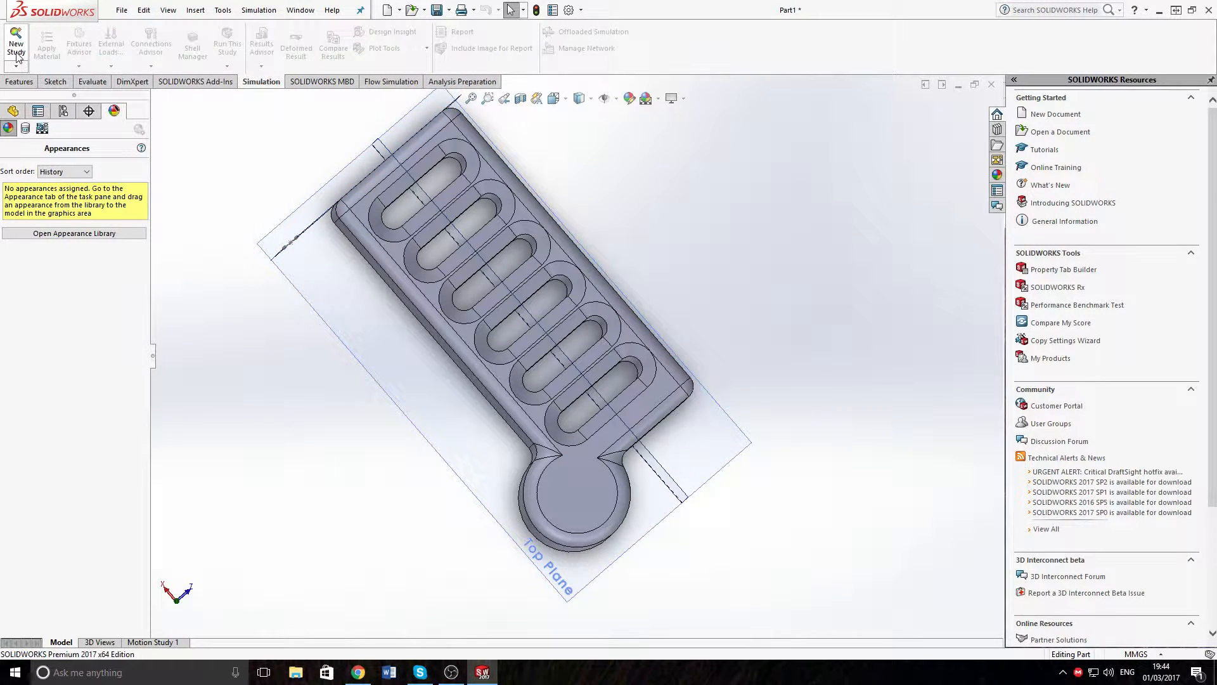
left_click(324, 82)
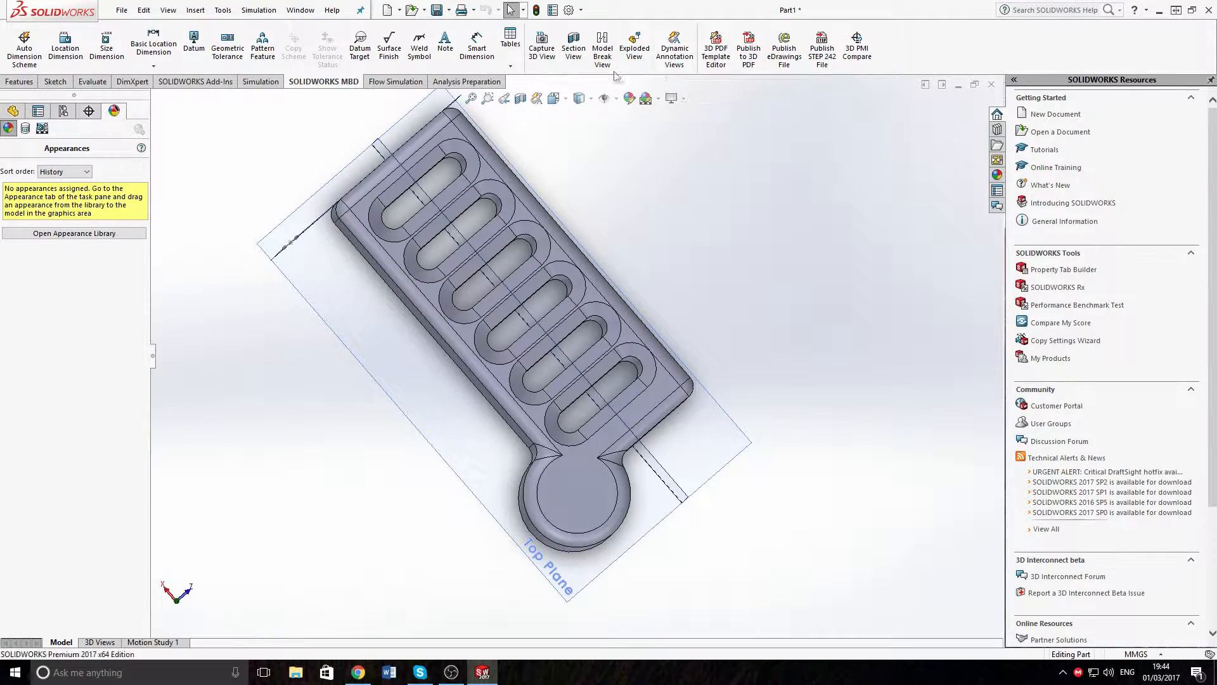
middle_click_drag(771, 143, 574, 379)
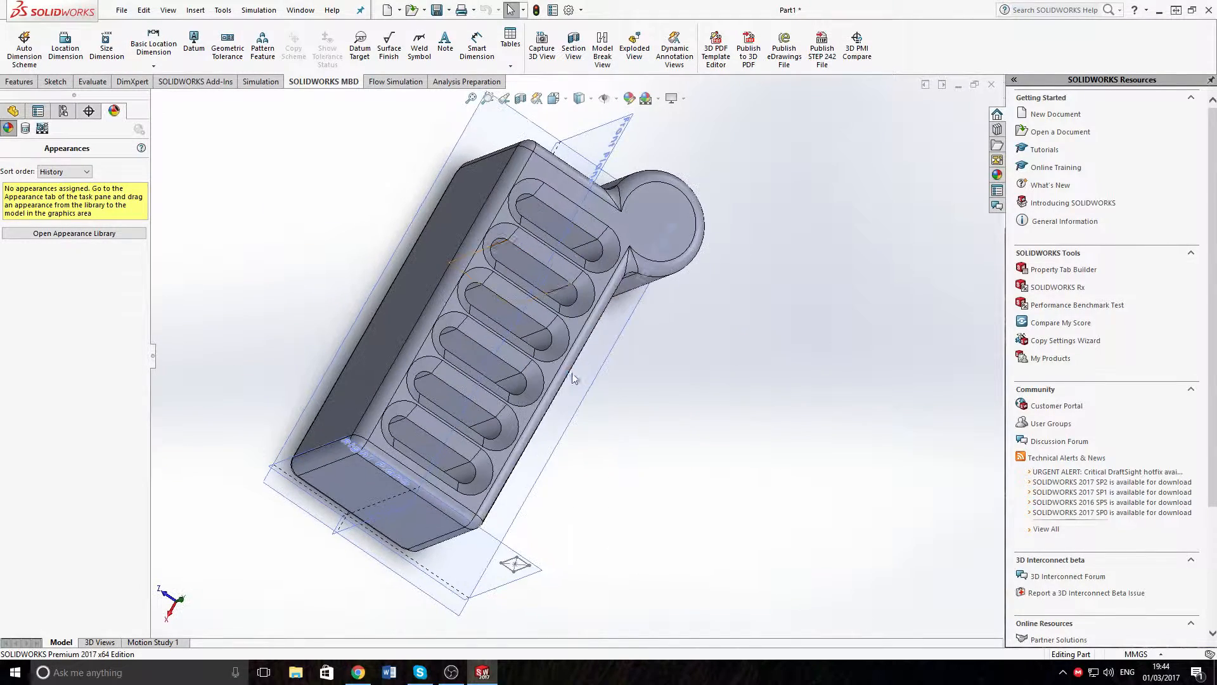
left_click(462, 83)
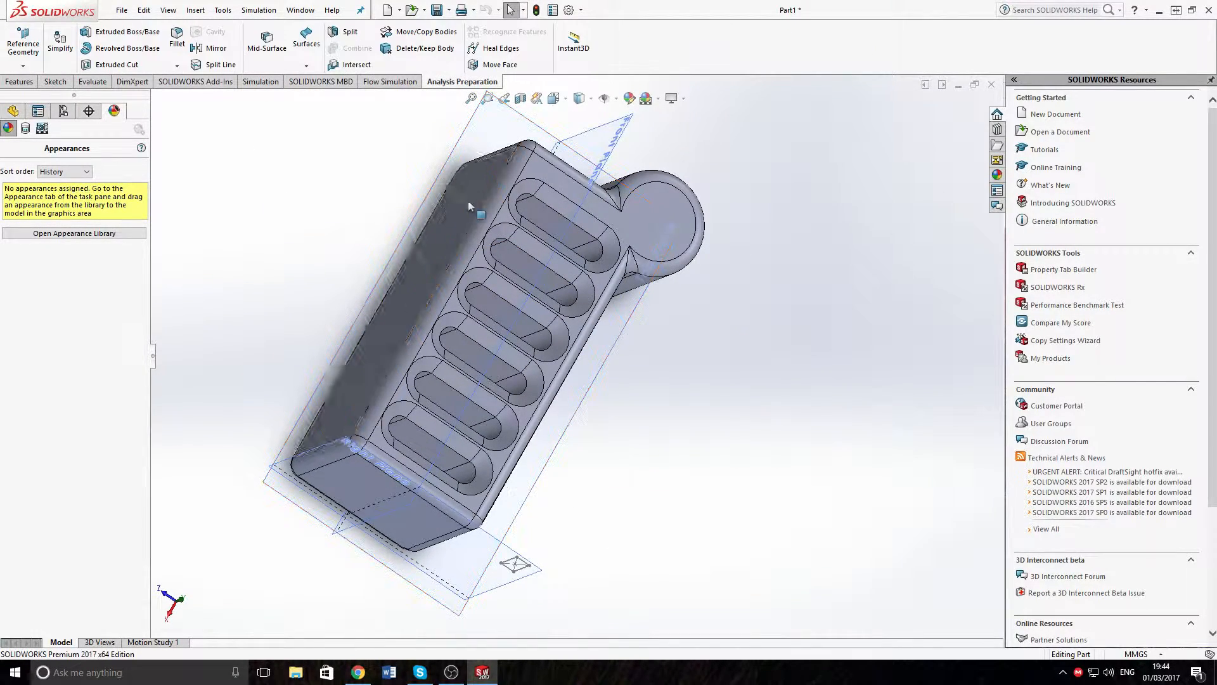
middle_click_drag(747, 429, 628, 539)
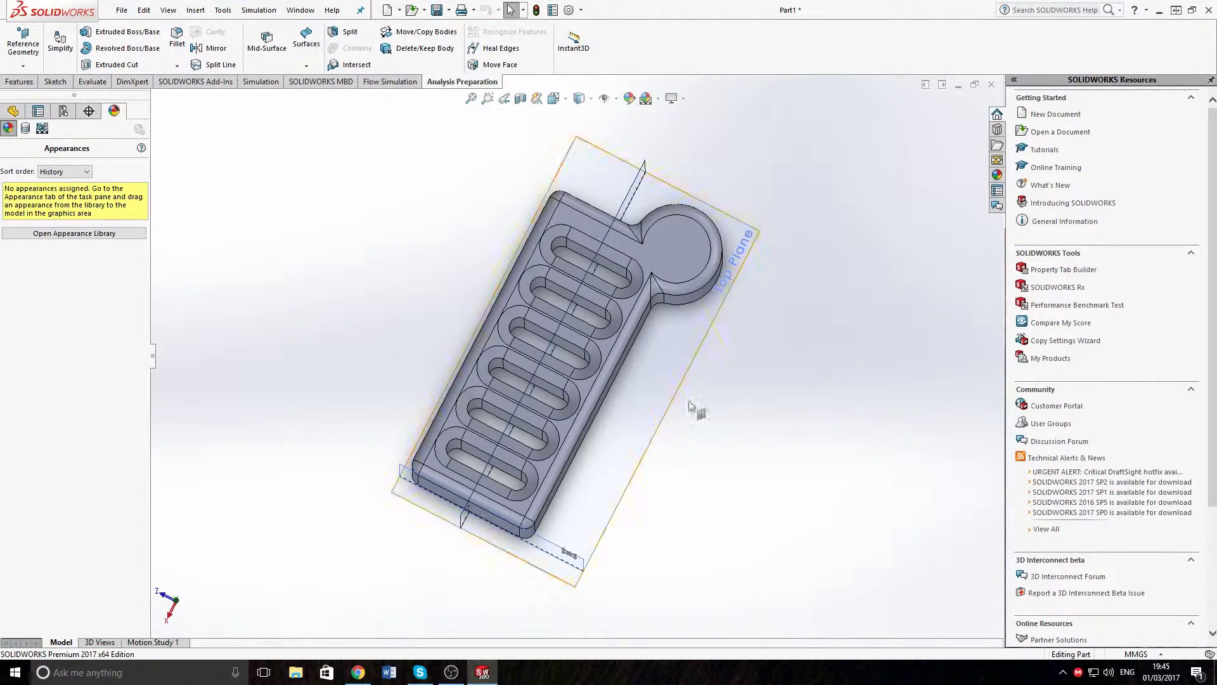
Step: Try to start a Flow Simulation project with the Wizard
left_click(389, 82)
left_click(30, 31)
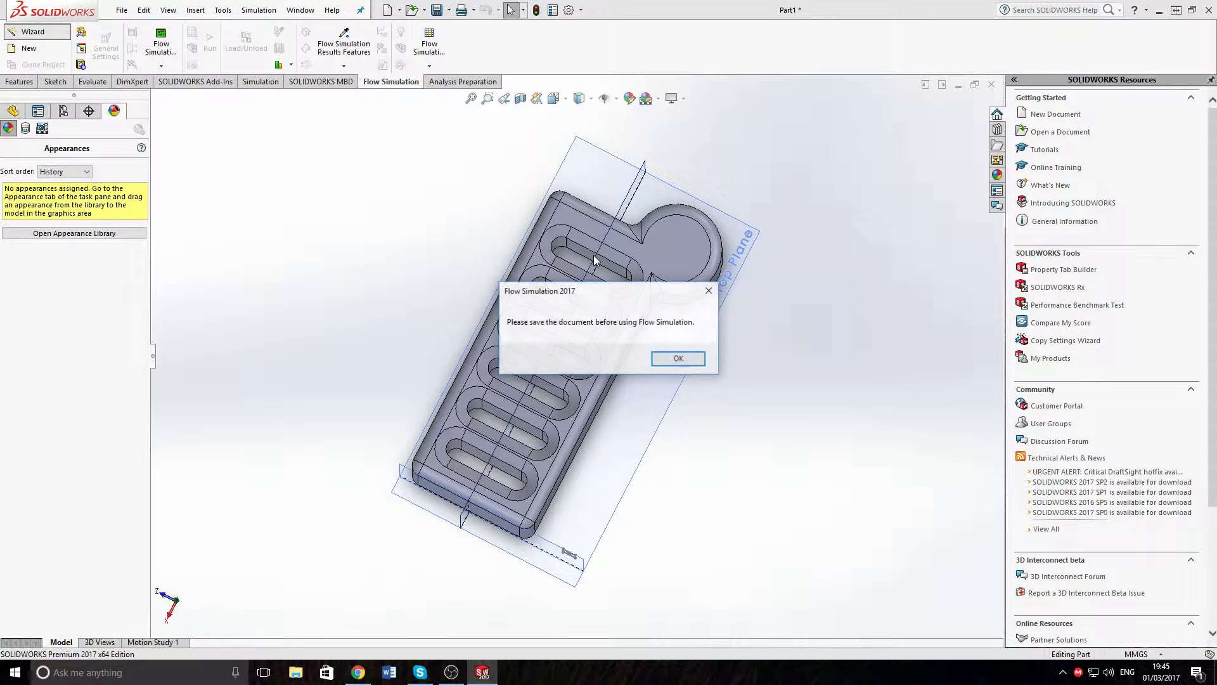
key("Return")
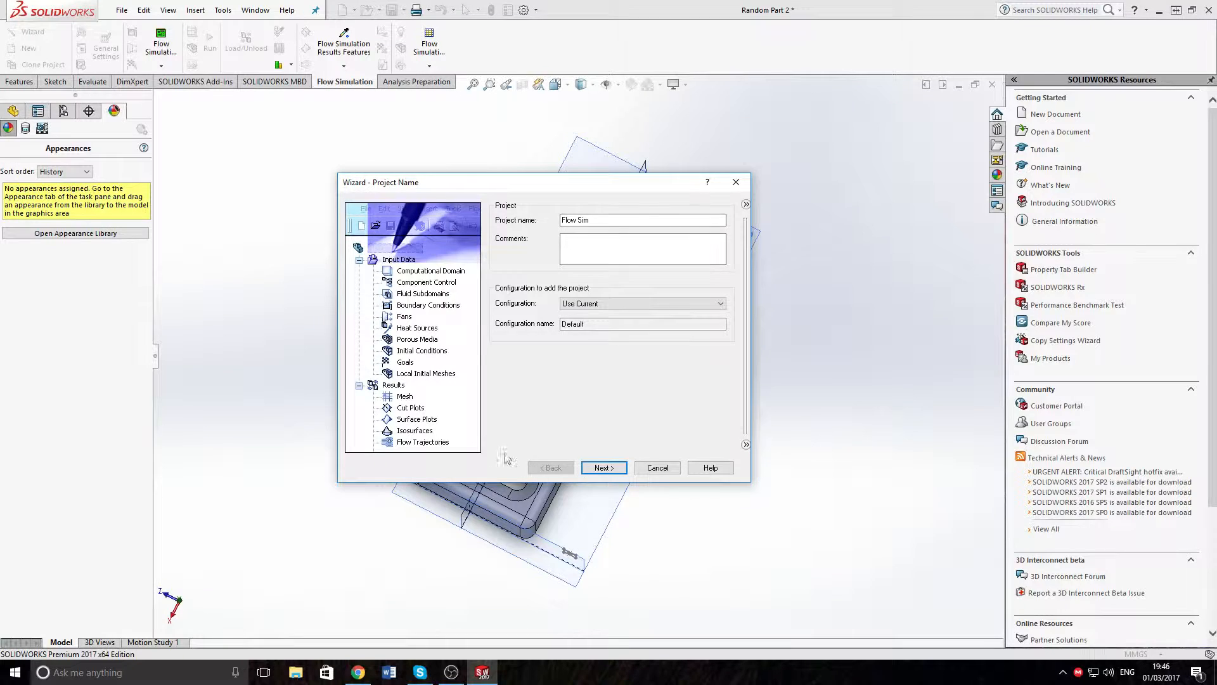
Step: Set up the Flow Sim project in the current configuration with the SI unit system and an External analysis type
left_click(603, 467)
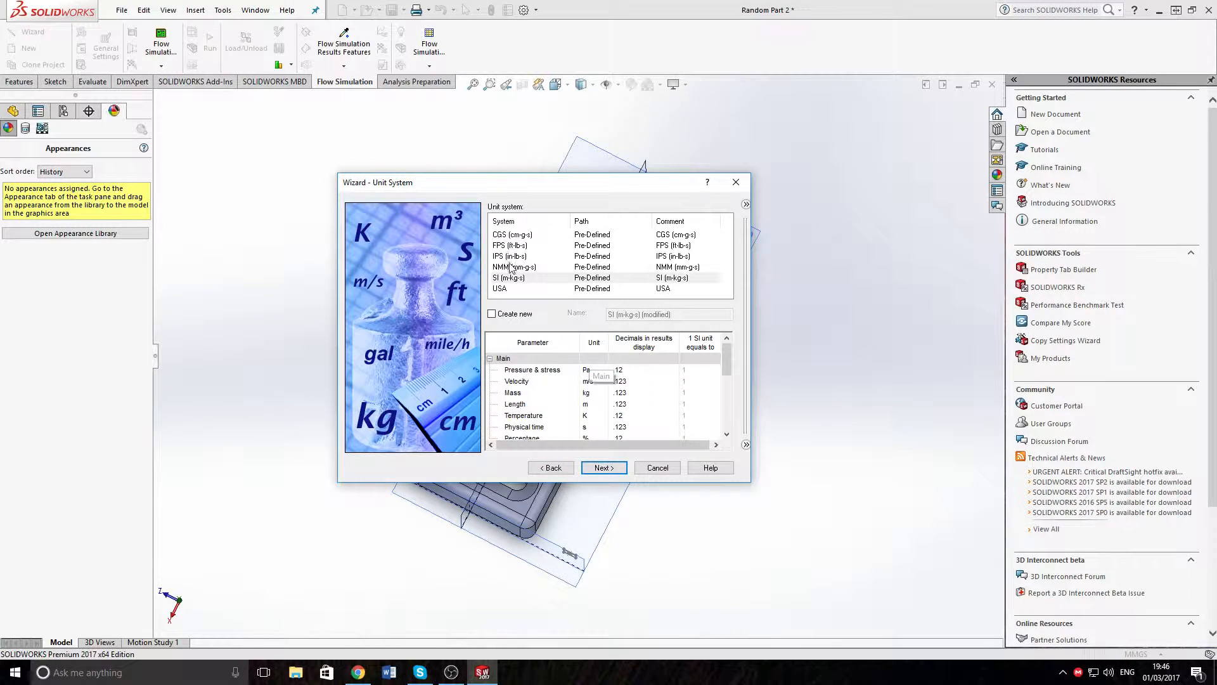
left_click(589, 471)
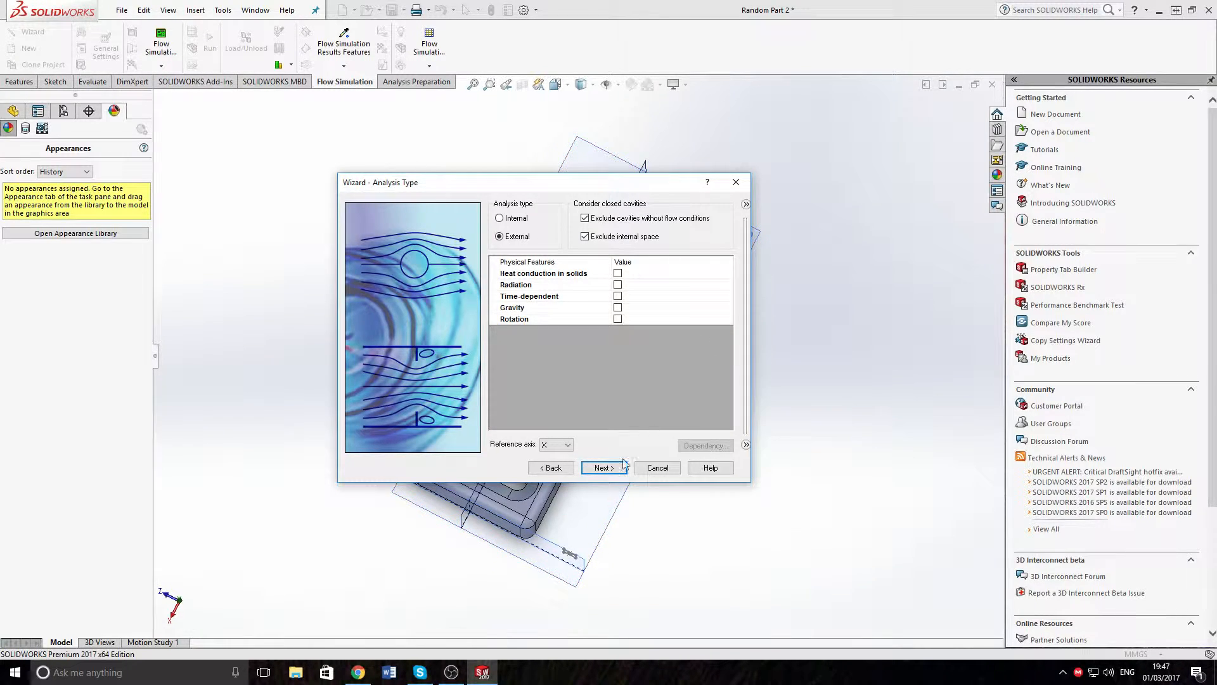
left_click(604, 469)
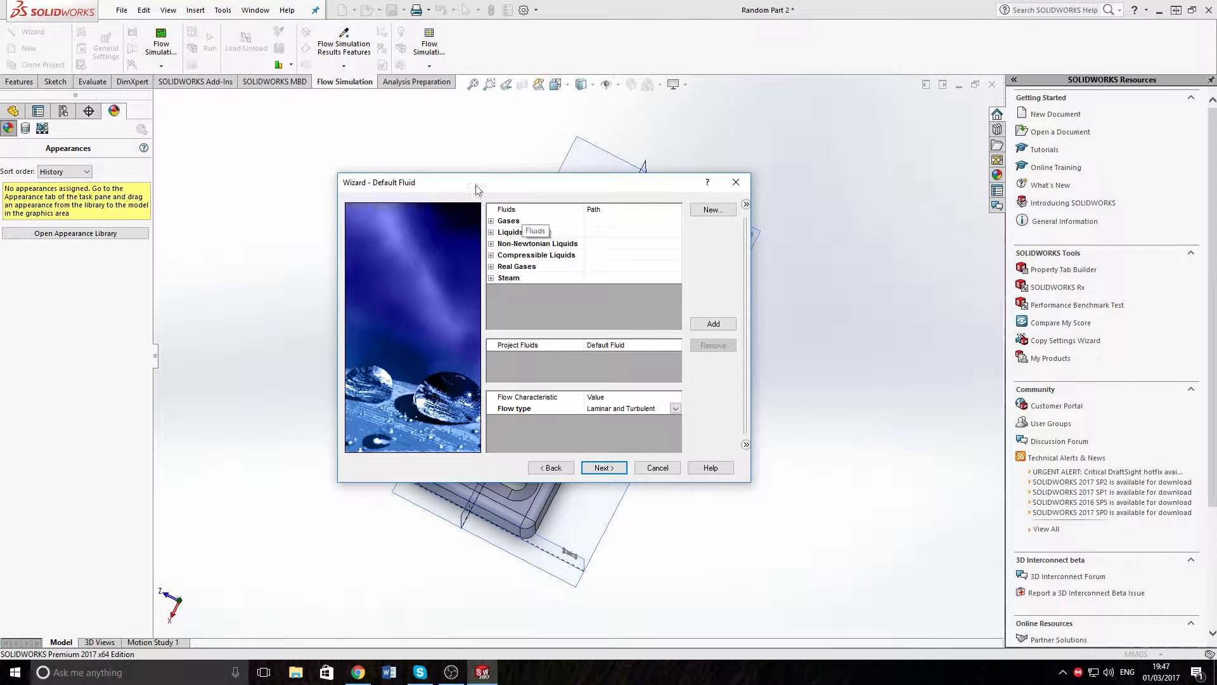
Step: Add the pre-defined gas Air as the project's fluid, keeping the Laminar and Turbulent flow type
left_click(492, 222)
left_click(535, 256)
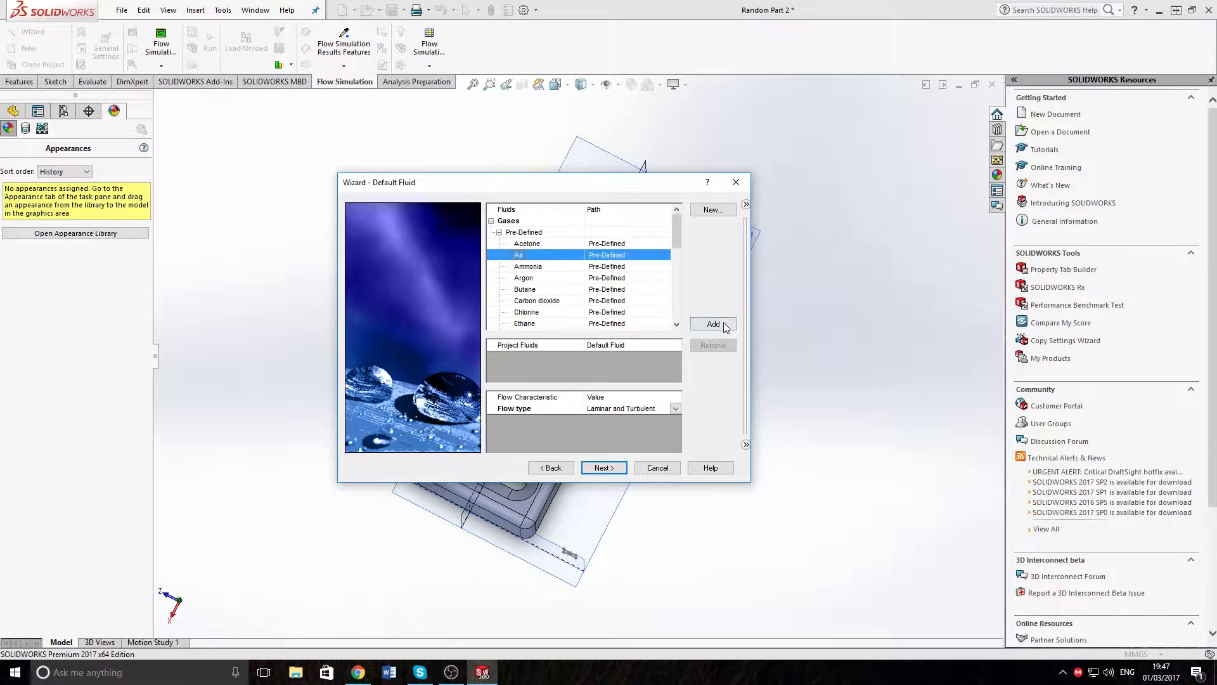
left_click(714, 324)
left_click(603, 467)
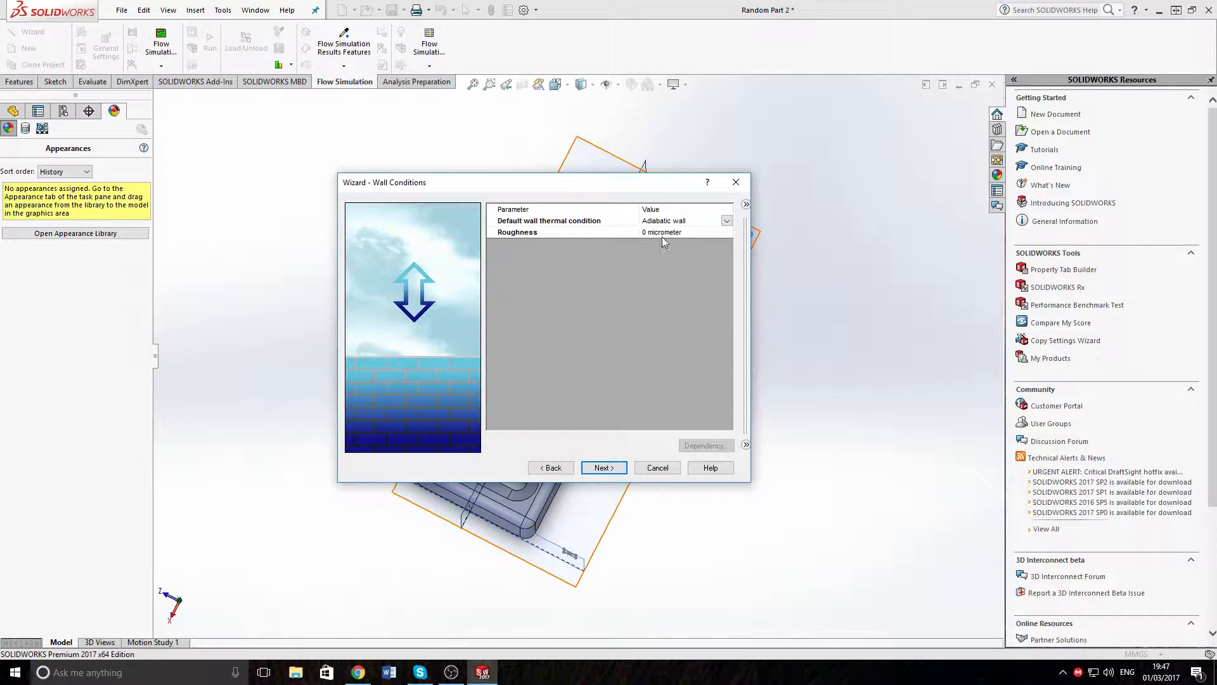
Step: Accept adiabatic walls with zero roughness, set the velocity in X direction to 1000 m/s and finish the flow project
left_click(602, 467)
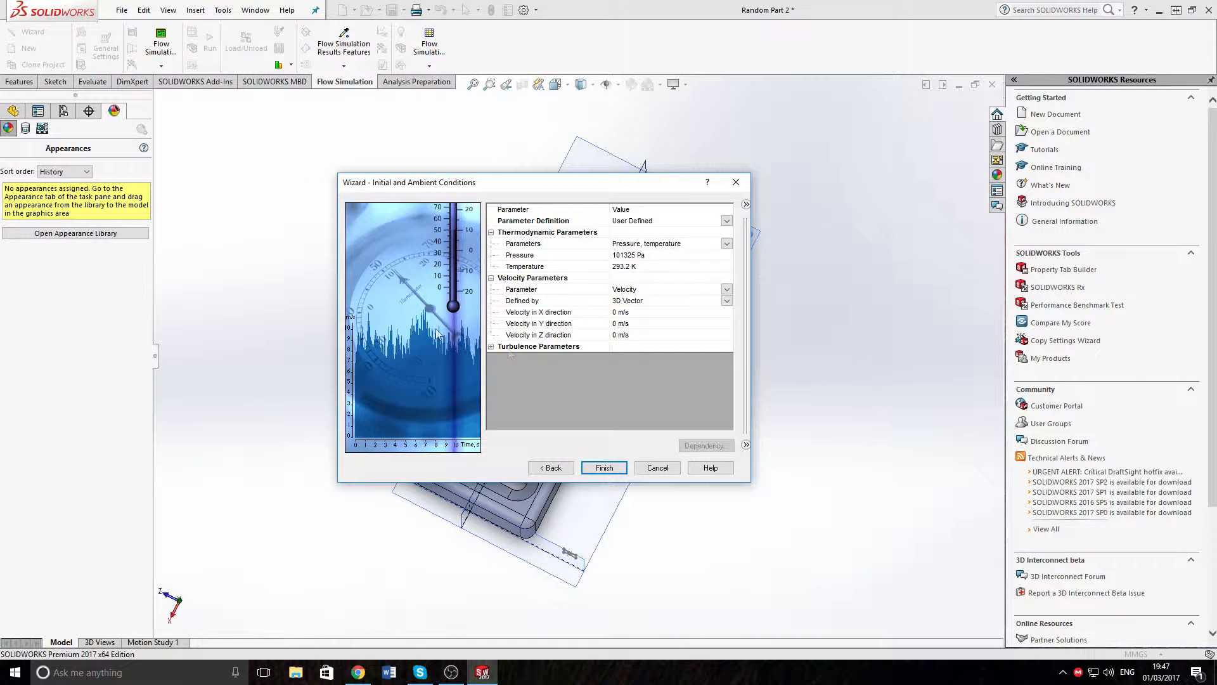
left_click(616, 315)
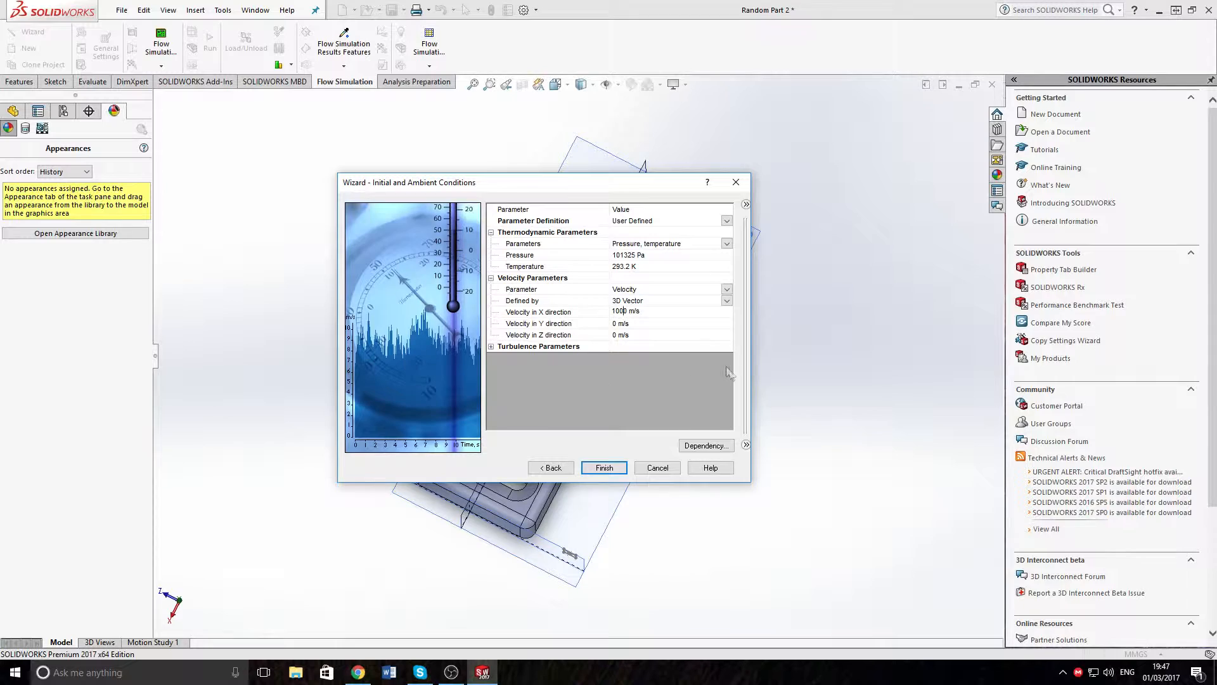
left_click(604, 467)
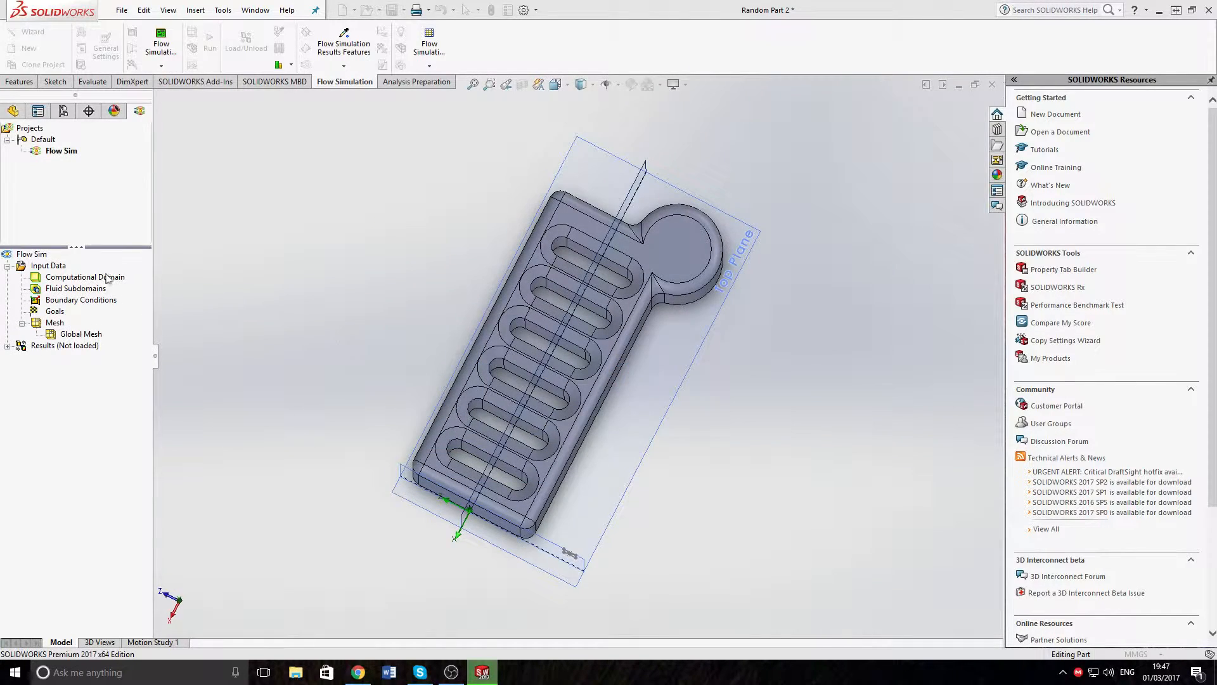
Step: Edit the computational domain, shrinking its height around the part to about 0.044 m Y max and -0.015 m Y min
double_click(104, 277)
middle_click_drag(339, 323, 364, 334)
scroll(364, 334, "down", 6)
scroll(473, 329, "up", 11)
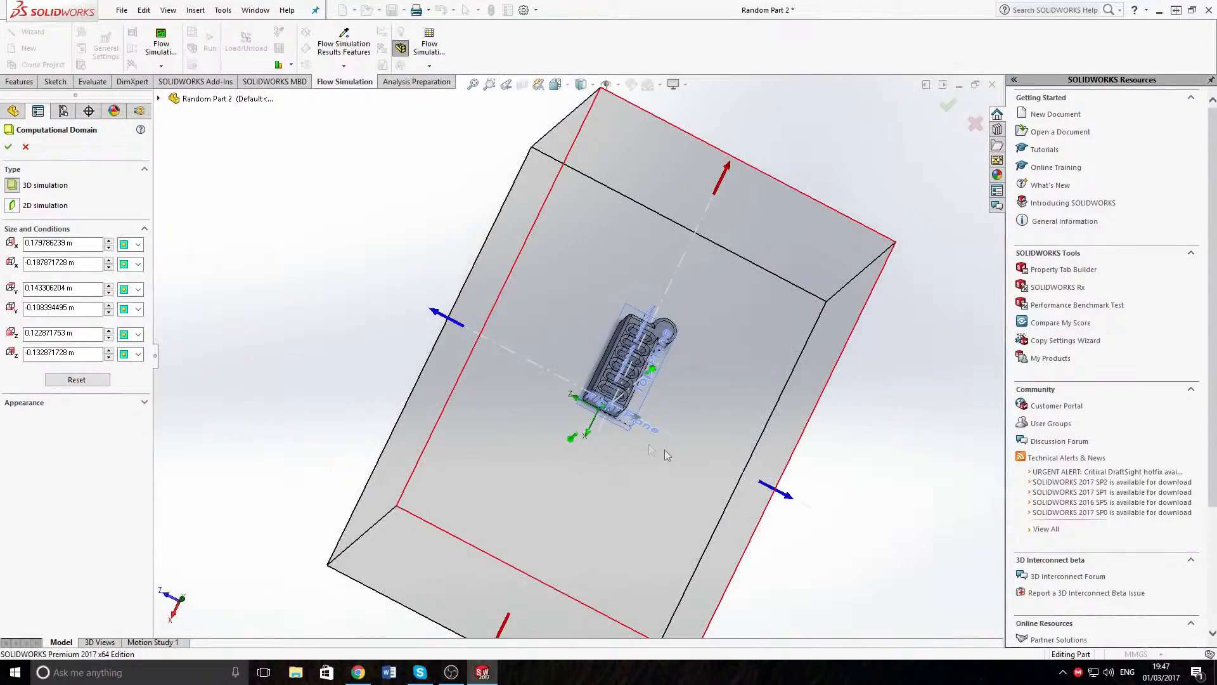
middle_click_drag(651, 450, 603, 201)
left_click_drag(695, 184, 677, 283)
middle_click_drag(673, 304, 683, 274)
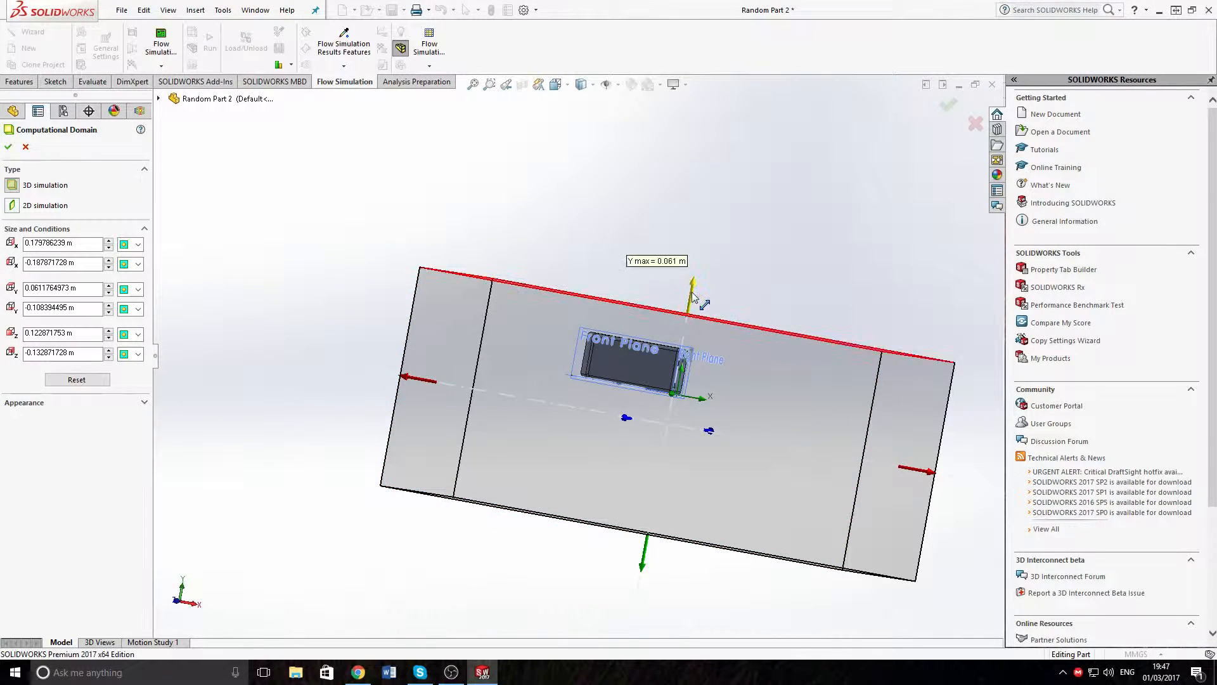
left_click_drag(692, 293, 688, 315)
left_click_drag(644, 555, 664, 438)
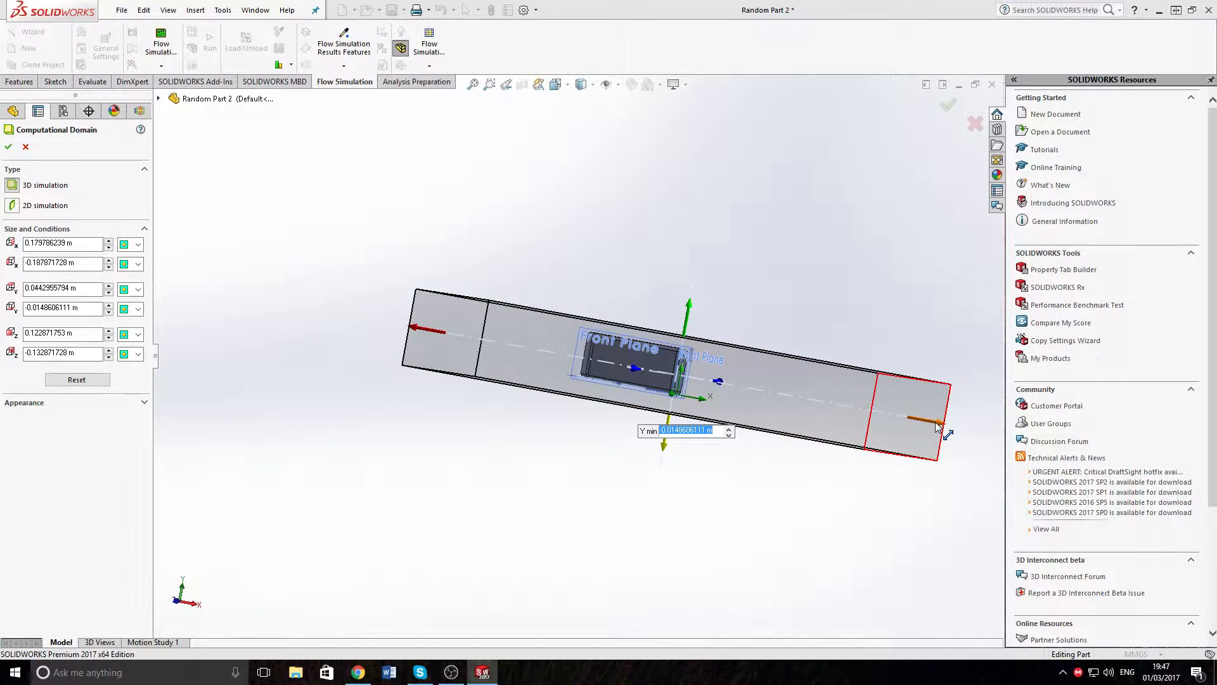
Step: Shrink the computational domain's length to about 0.007 m X max and -0.085 m X min
left_click_drag(934, 421, 716, 400)
middle_click_drag(717, 401, 510, 430)
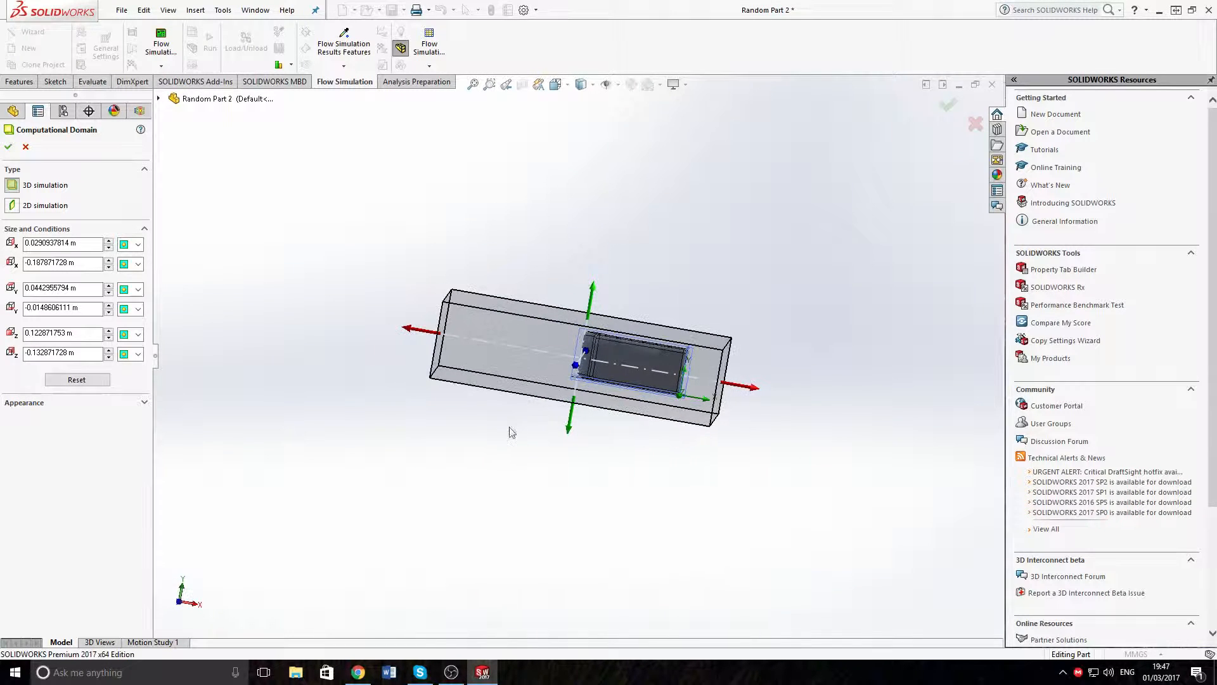
left_click_drag(410, 331, 550, 359)
scroll(551, 359, "up", 3)
scroll(663, 406, "down", 4)
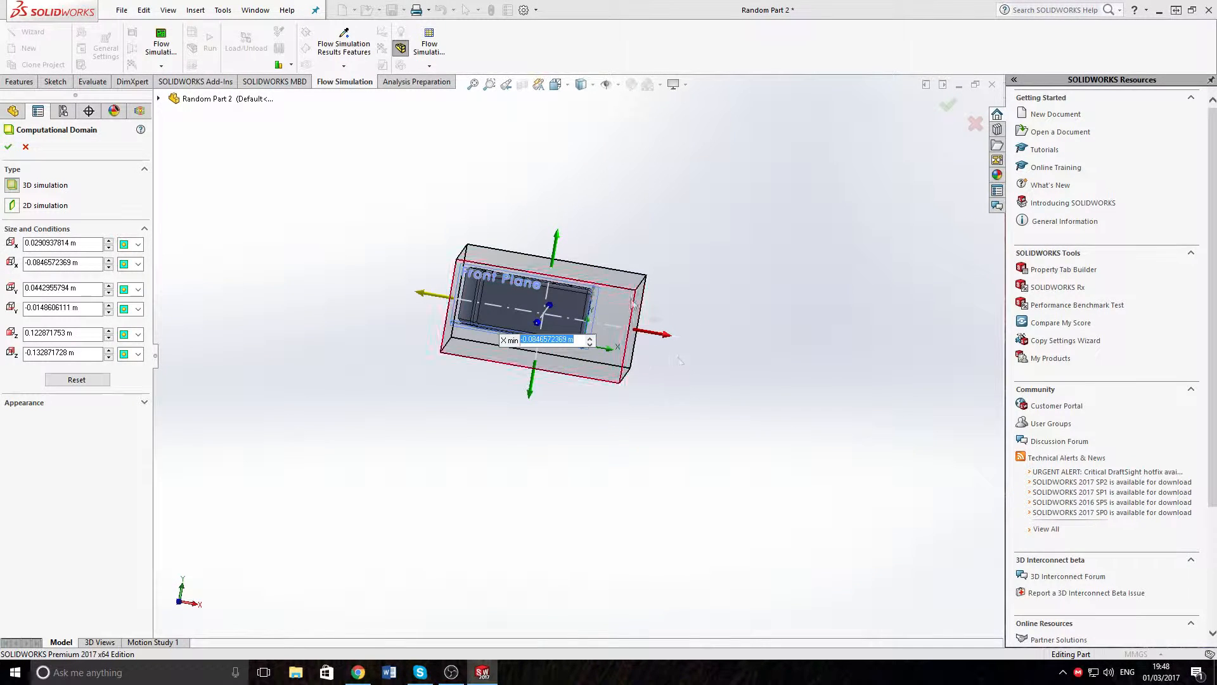
left_click_drag(662, 343, 624, 340)
Step: Shrink the computational domain's width to about 0.021 m Z max and -0.030 m Z min, and accept the domain
middle_click_drag(736, 293, 606, 314)
left_click_drag(323, 298, 426, 307)
middle_click_drag(427, 307, 762, 356)
left_click_drag(759, 339, 587, 330)
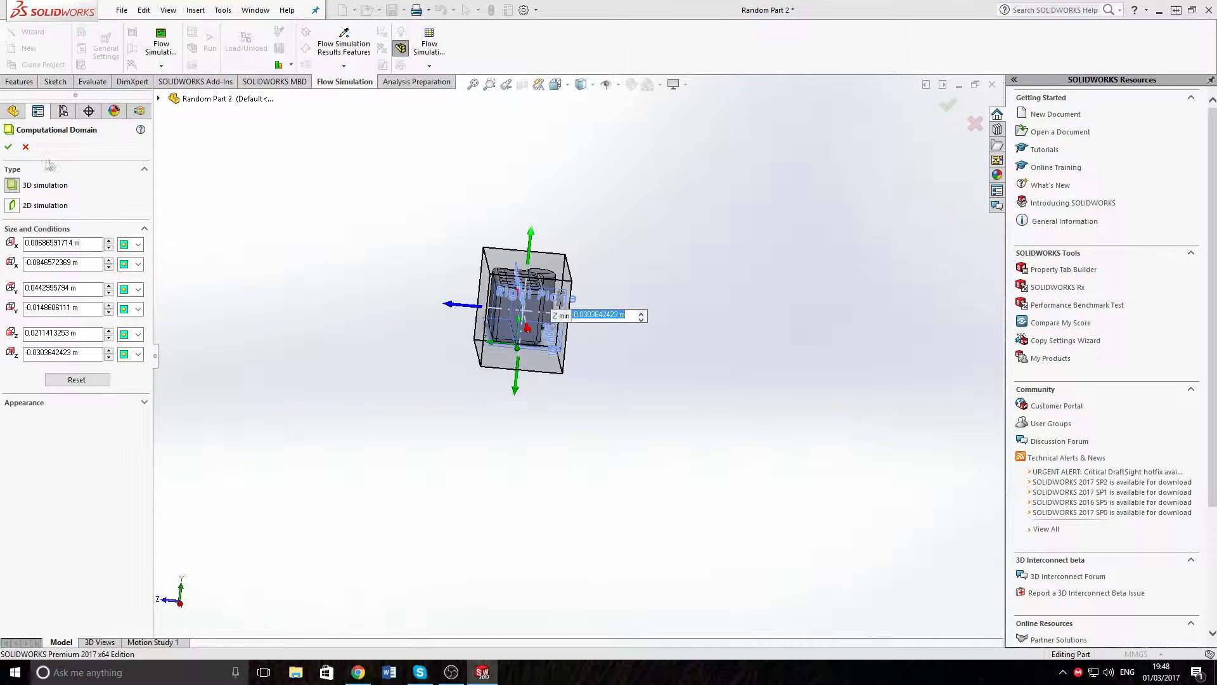
left_click(9, 146)
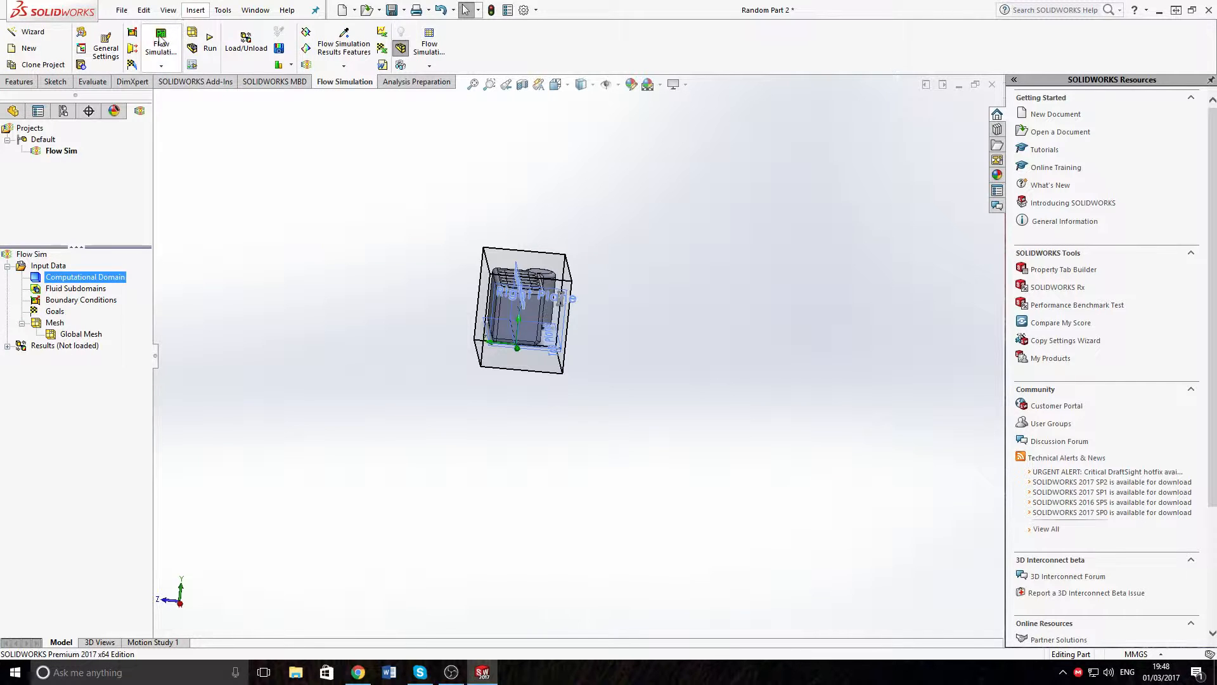
Step: Run the flow project as a new calculation on this computer, check the solver, and close it once solving finishes
left_click(208, 43)
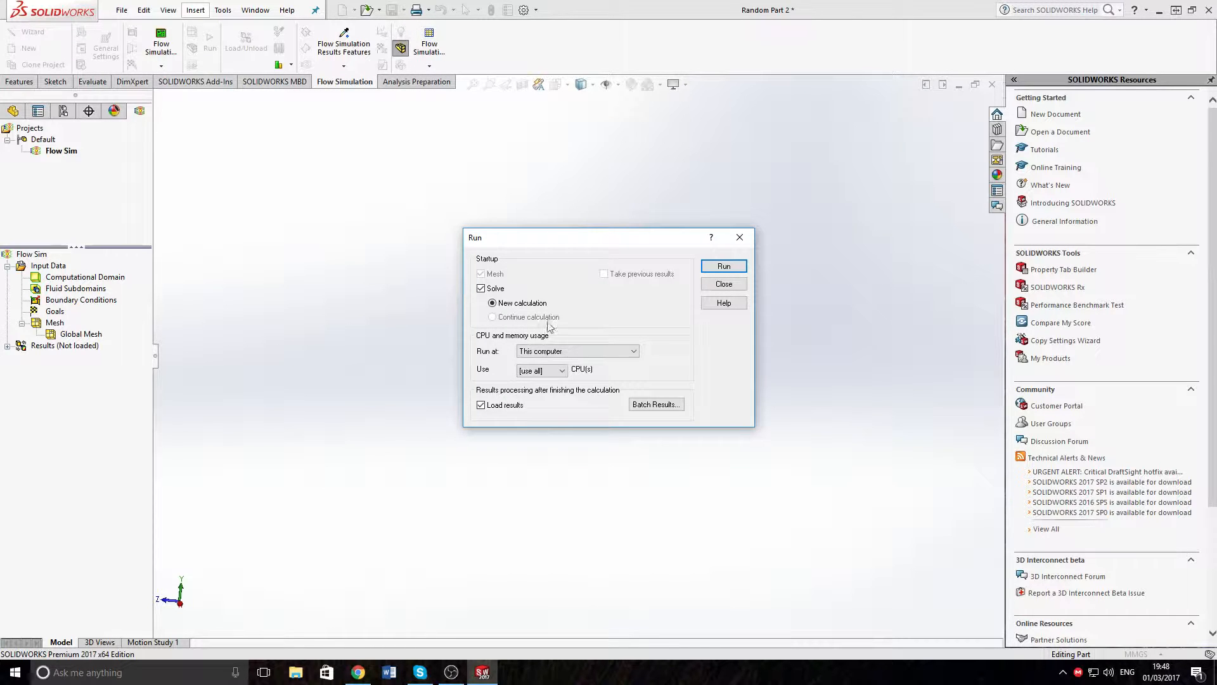
left_click(589, 352)
left_click(578, 360)
left_click(736, 265)
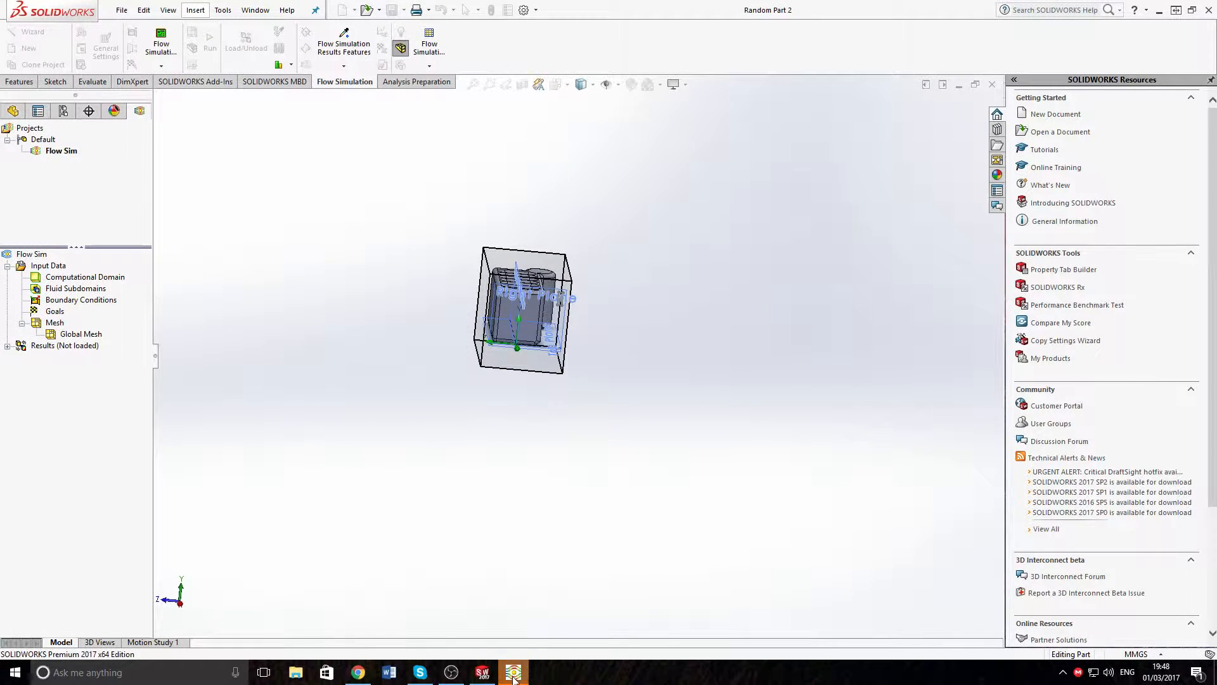
left_click(514, 674)
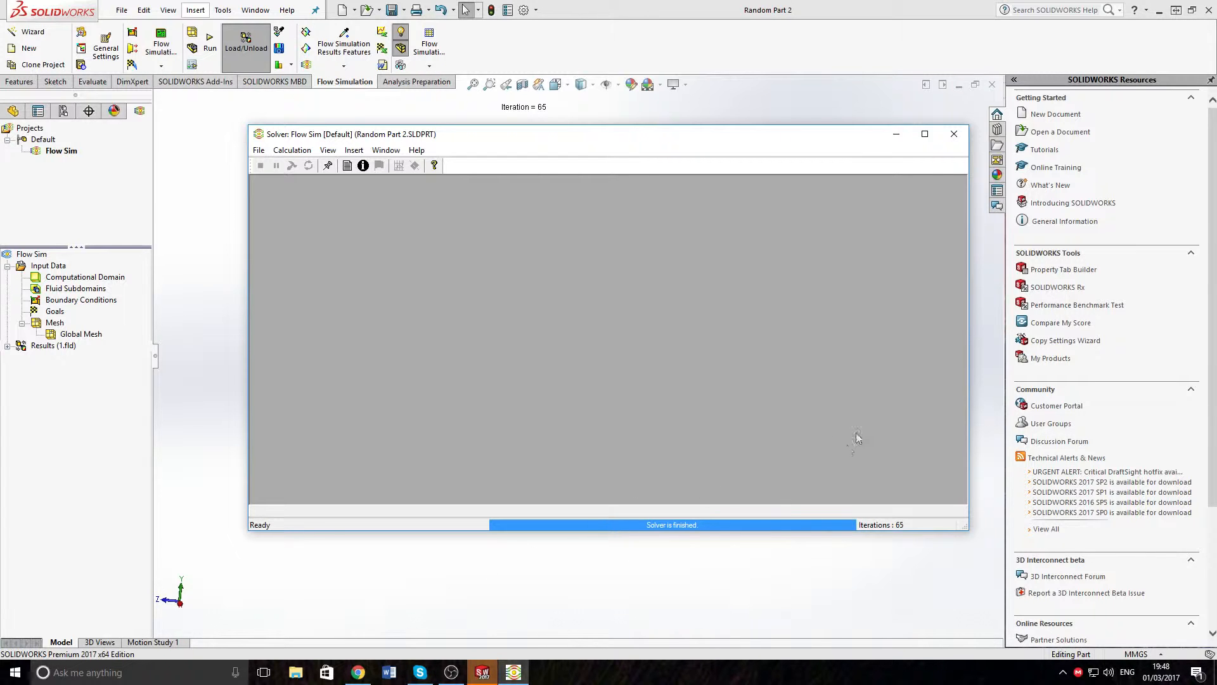
left_click(954, 134)
Step: Create a surface plot of pressure contours using all faces of the part and fit it in view
middle_click_drag(696, 308, 416, 187)
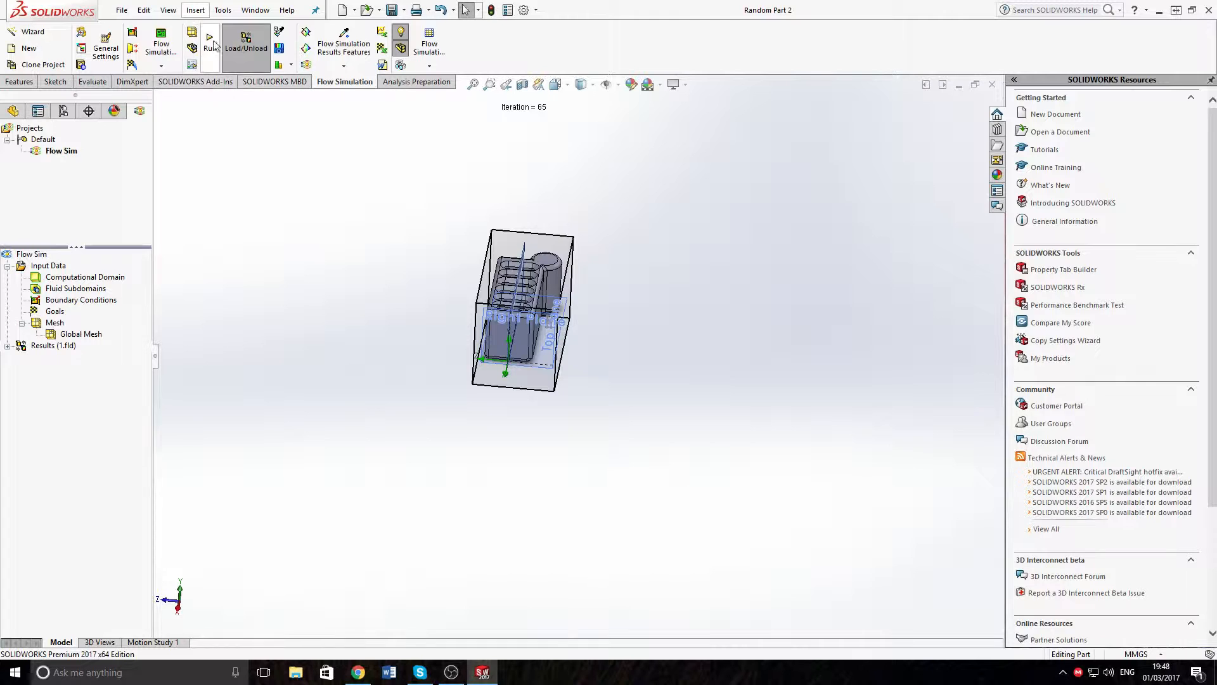
left_click(354, 66)
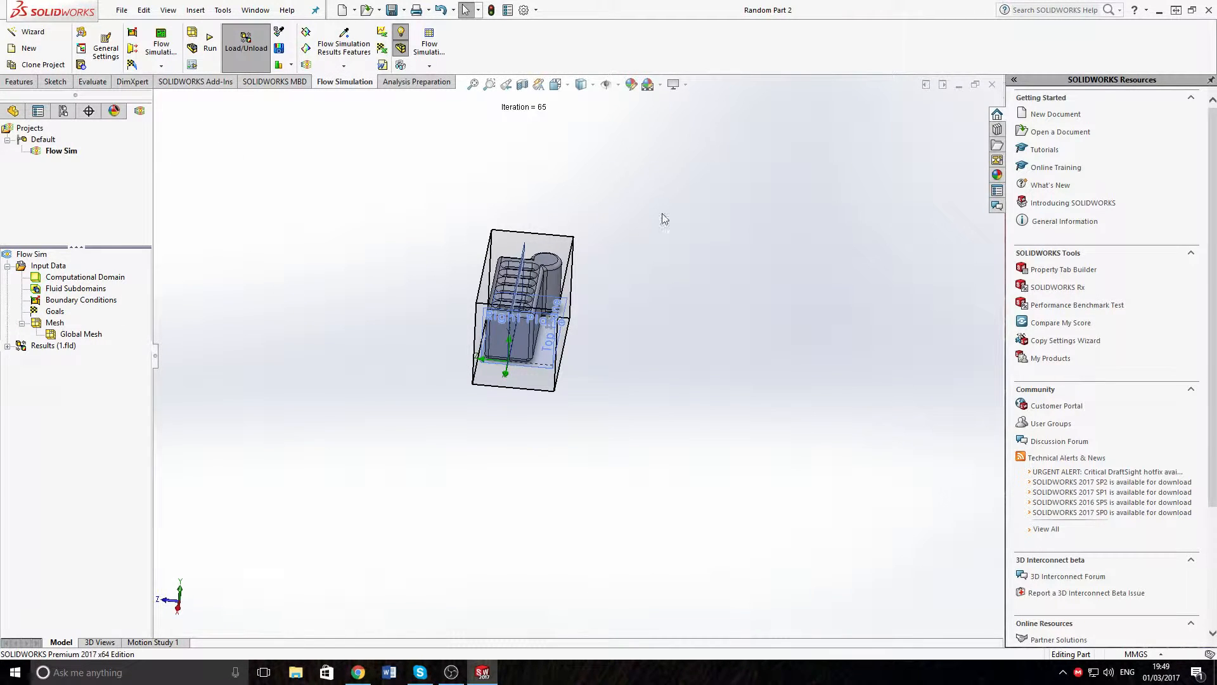
left_click(41, 245)
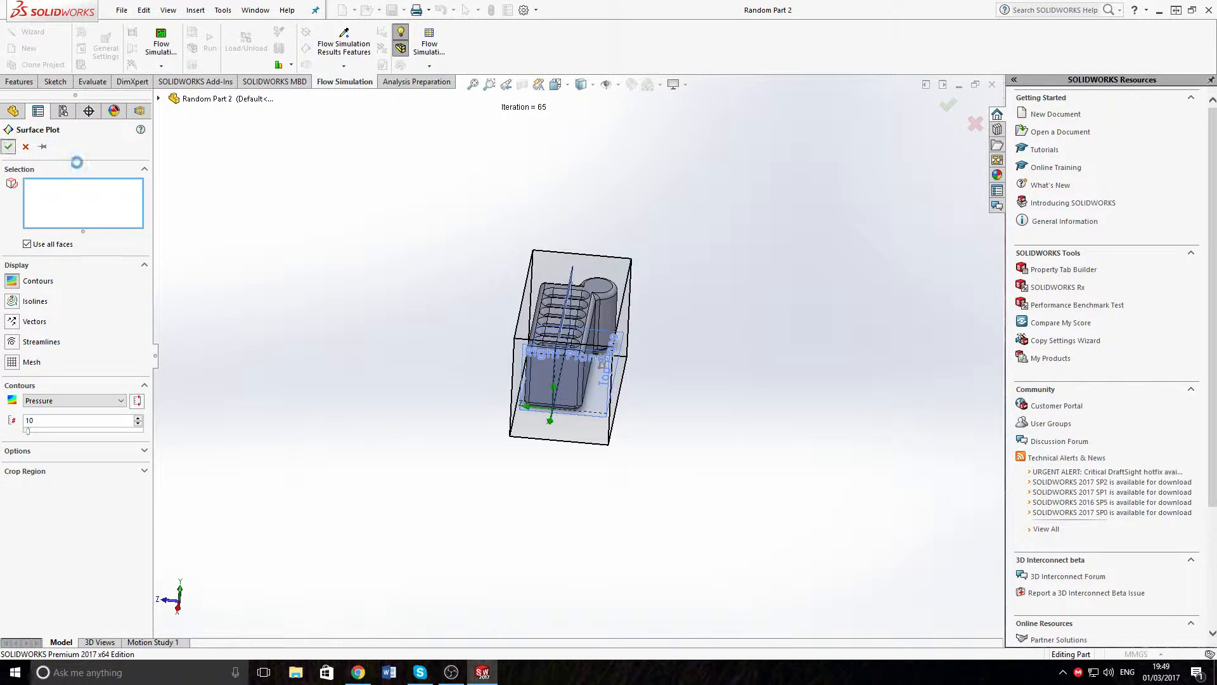
middle_click_drag(408, 342, 624, 370)
middle_click_drag(908, 507, 620, 455)
key("f")
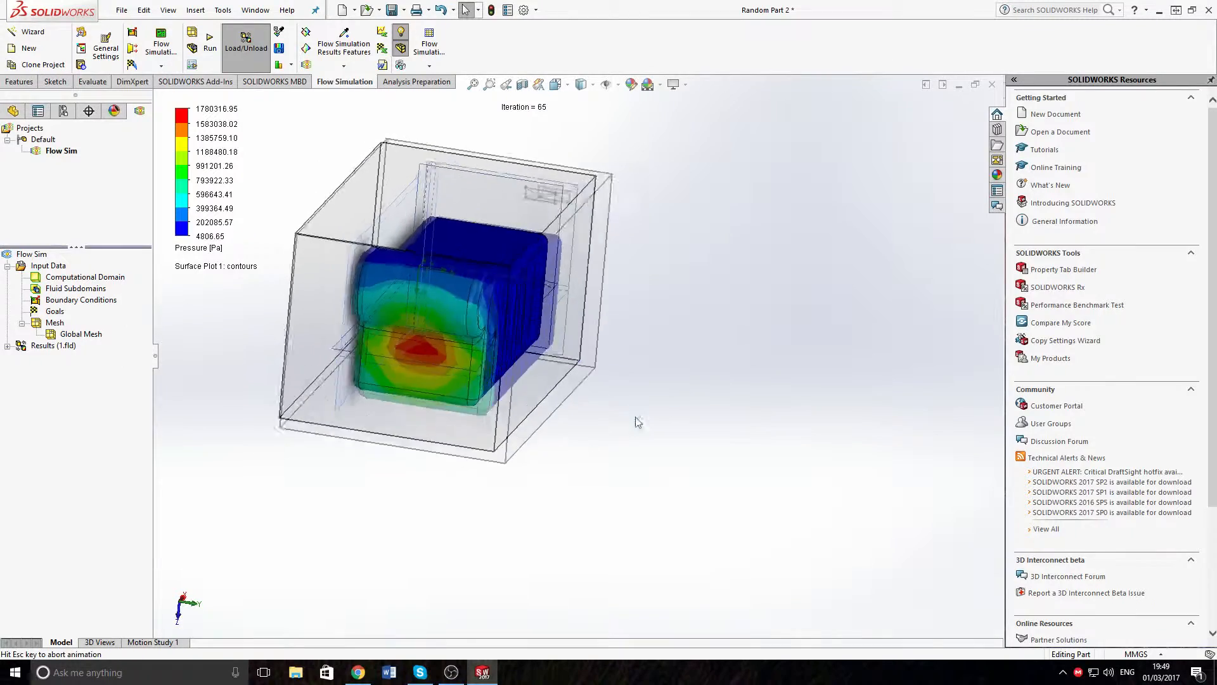
Step: Start Flow Trajectories and pick the high-pressure end faces of the block and cylinder as starting points
left_click(344, 66)
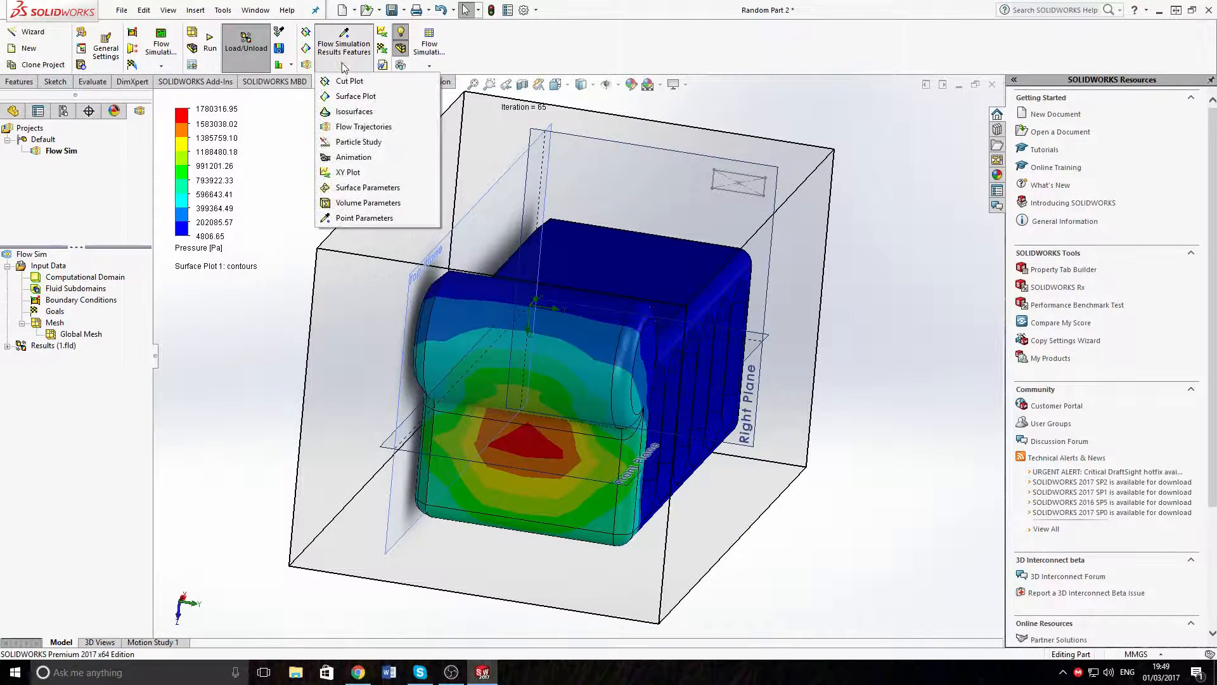
left_click(363, 127)
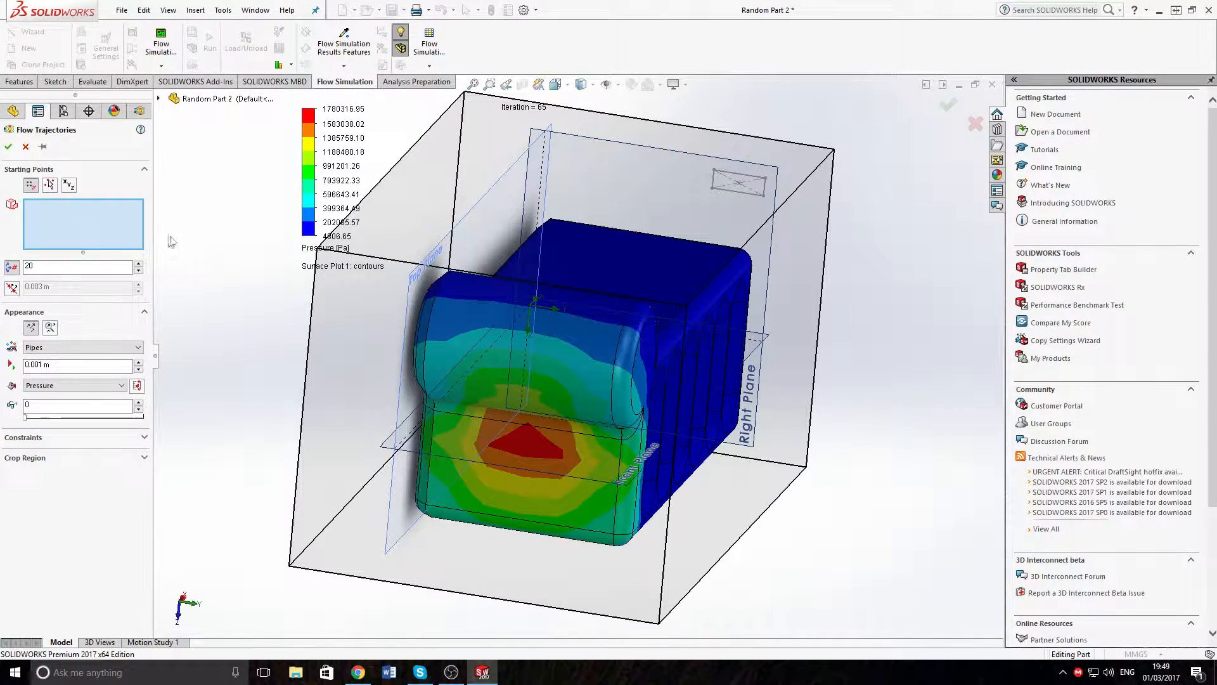
middle_click_drag(458, 359, 490, 336)
left_click(558, 330)
left_click(538, 390)
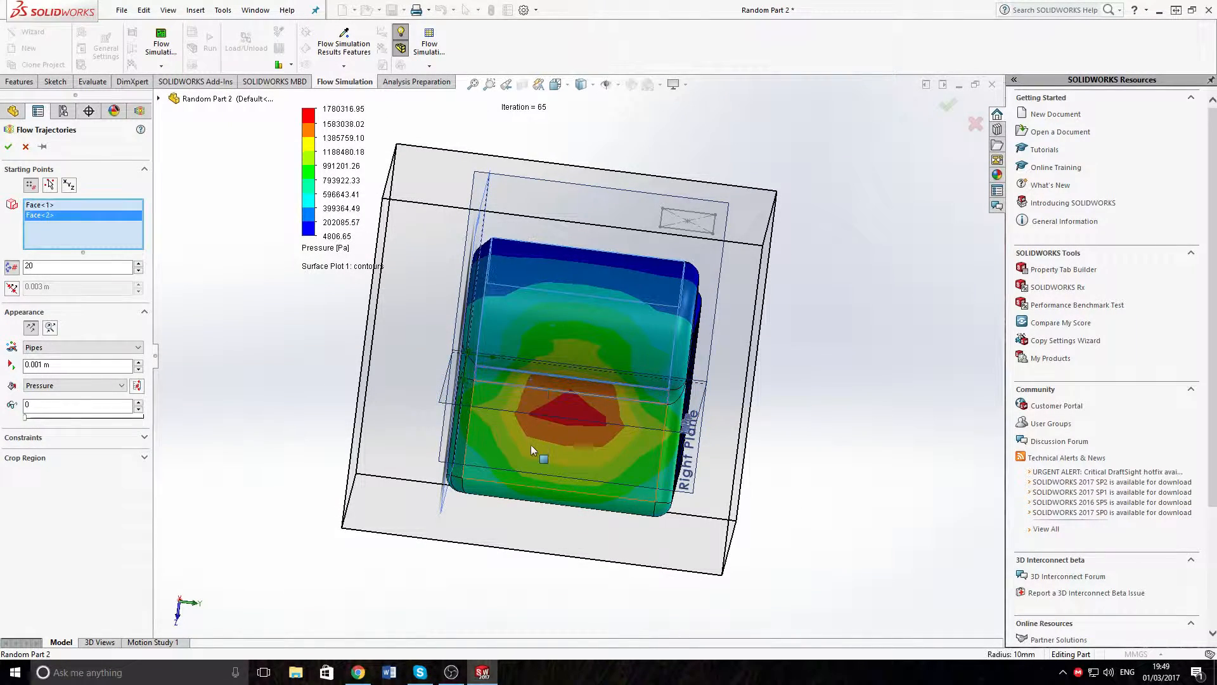
left_click(528, 495)
left_click(528, 491)
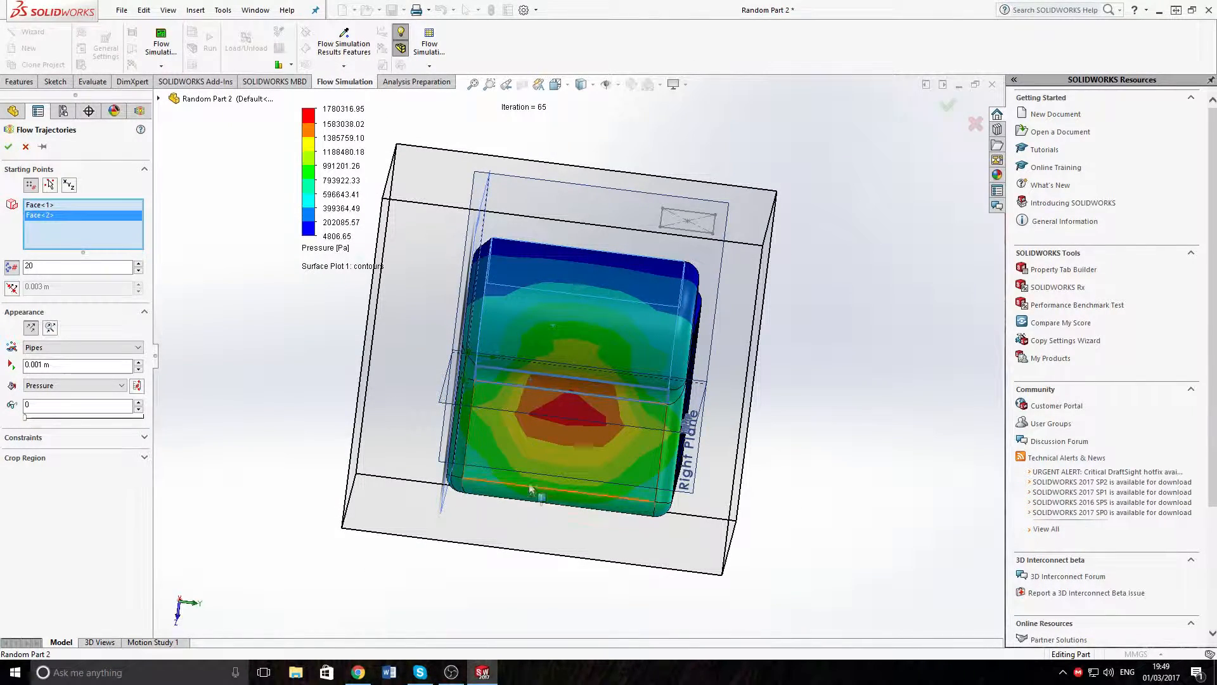
left_click(528, 459)
left_click(507, 494)
Step: Add the cylinder's end faces and the rounded side faces beside the block's high-pressure end as further starting points
middle_click_drag(428, 448, 541, 314)
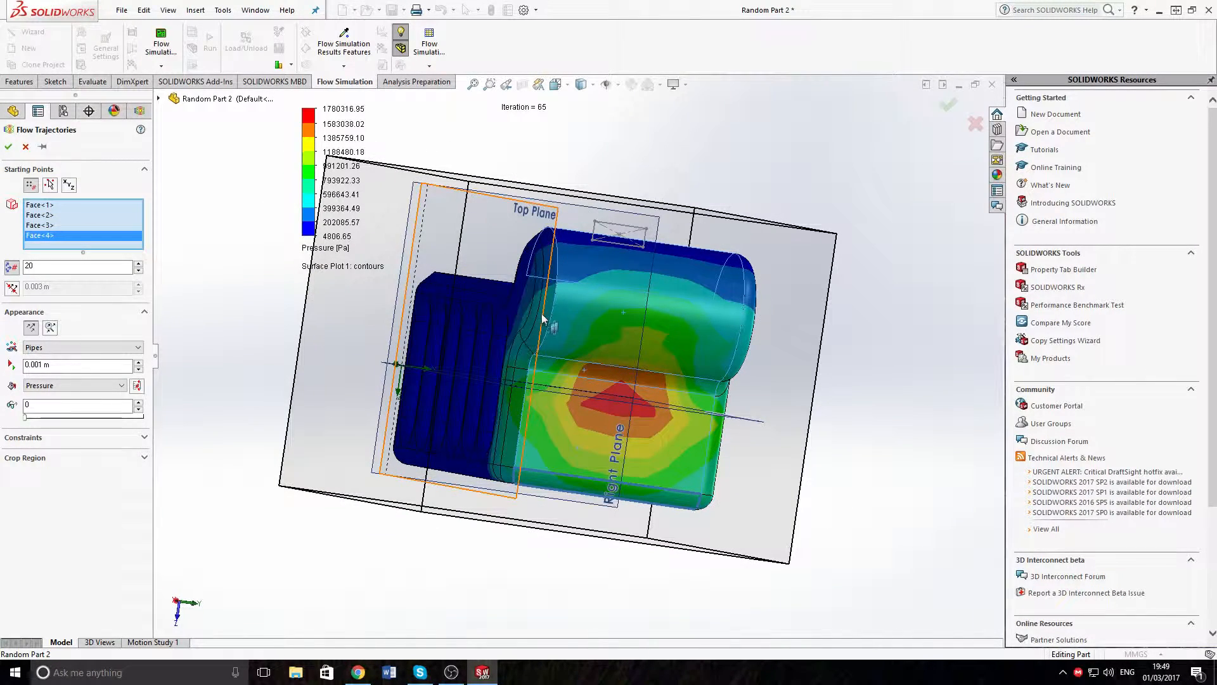
left_click(550, 304)
middle_click_drag(788, 388, 705, 376)
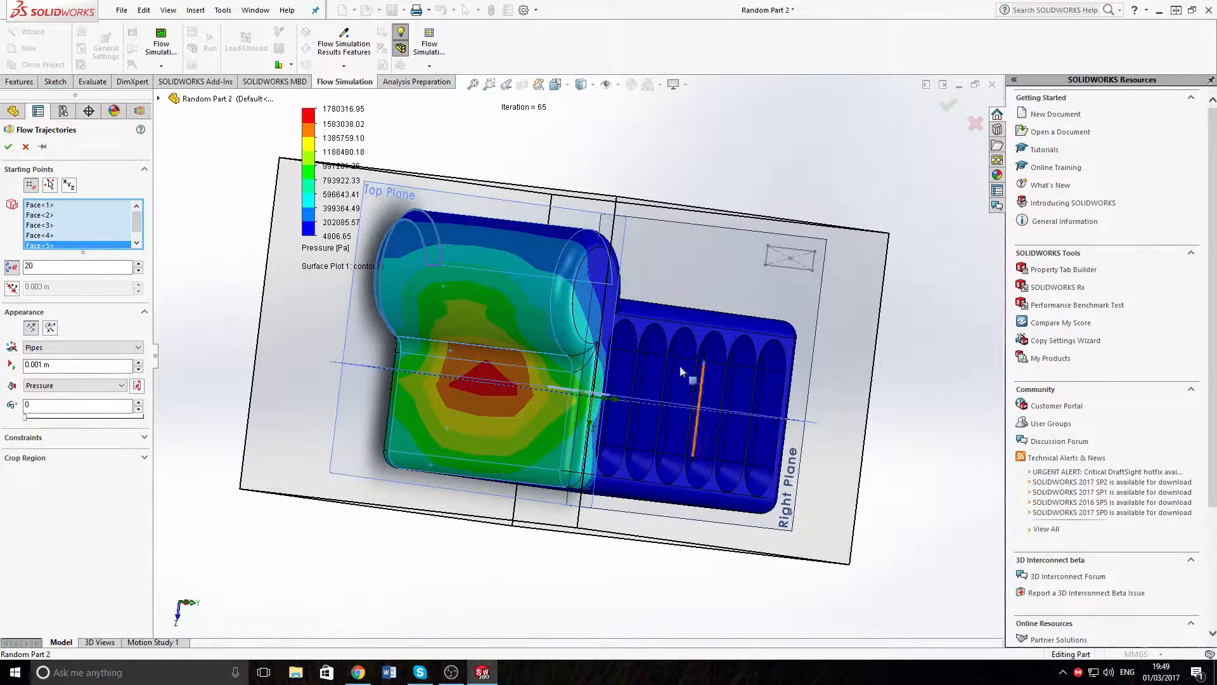
left_click(573, 418)
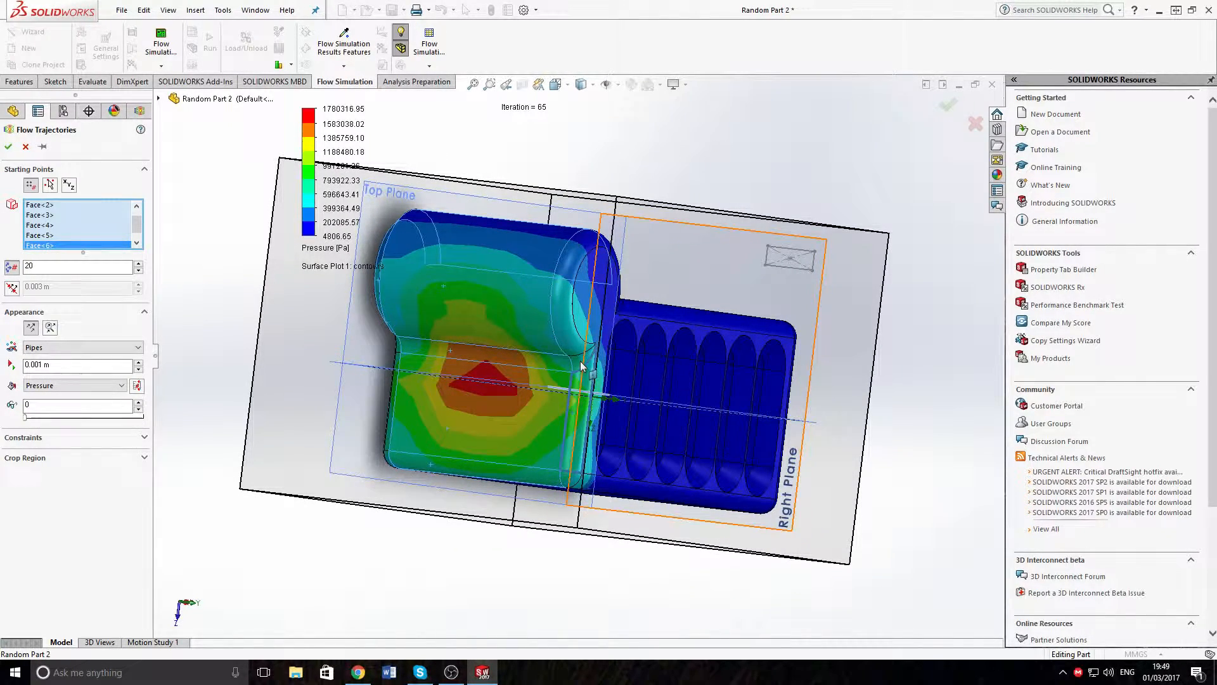
left_click(576, 350)
middle_click_drag(652, 489, 686, 474)
middle_click_drag(462, 423, 498, 447)
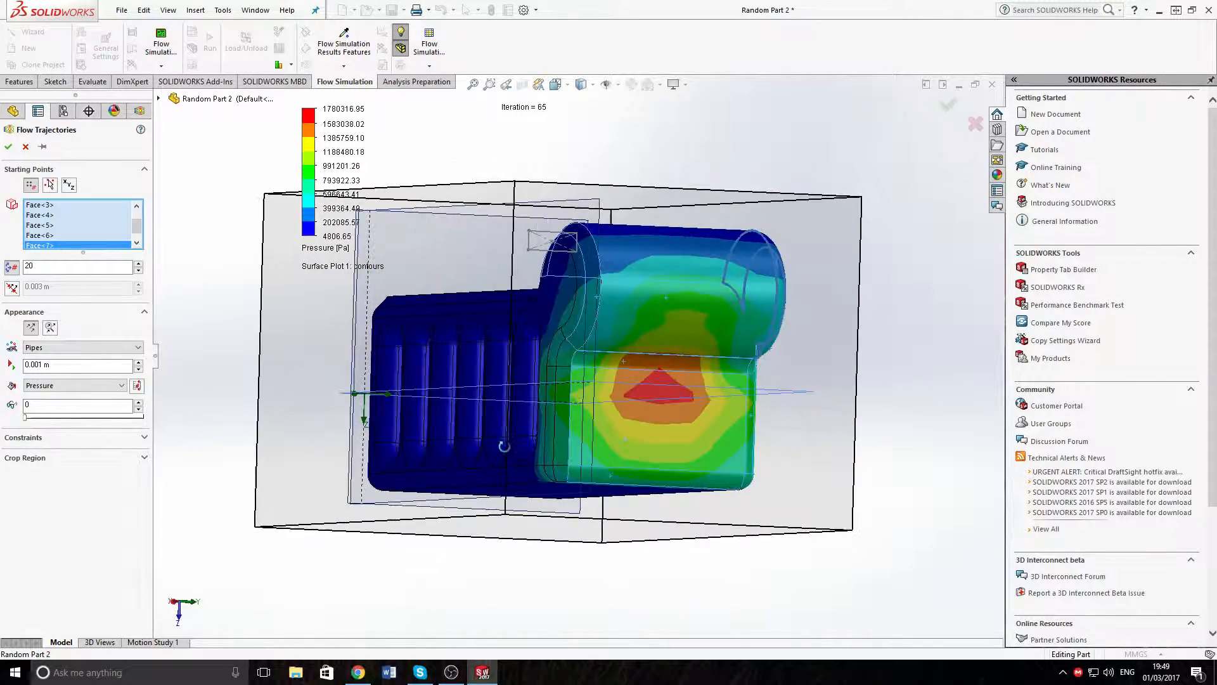
left_click(559, 427)
left_click(564, 358)
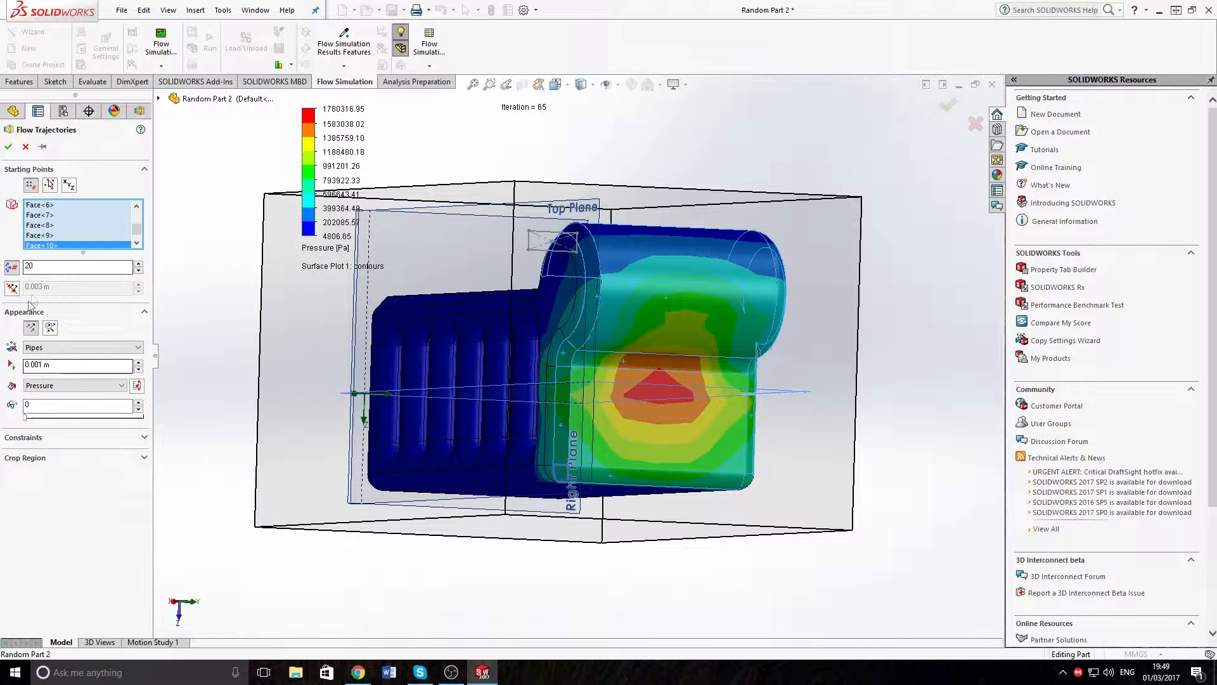
Step: Draw the trajectories as Spheres with 200 points, create them, and inspect the flow around the part
left_click(45, 349)
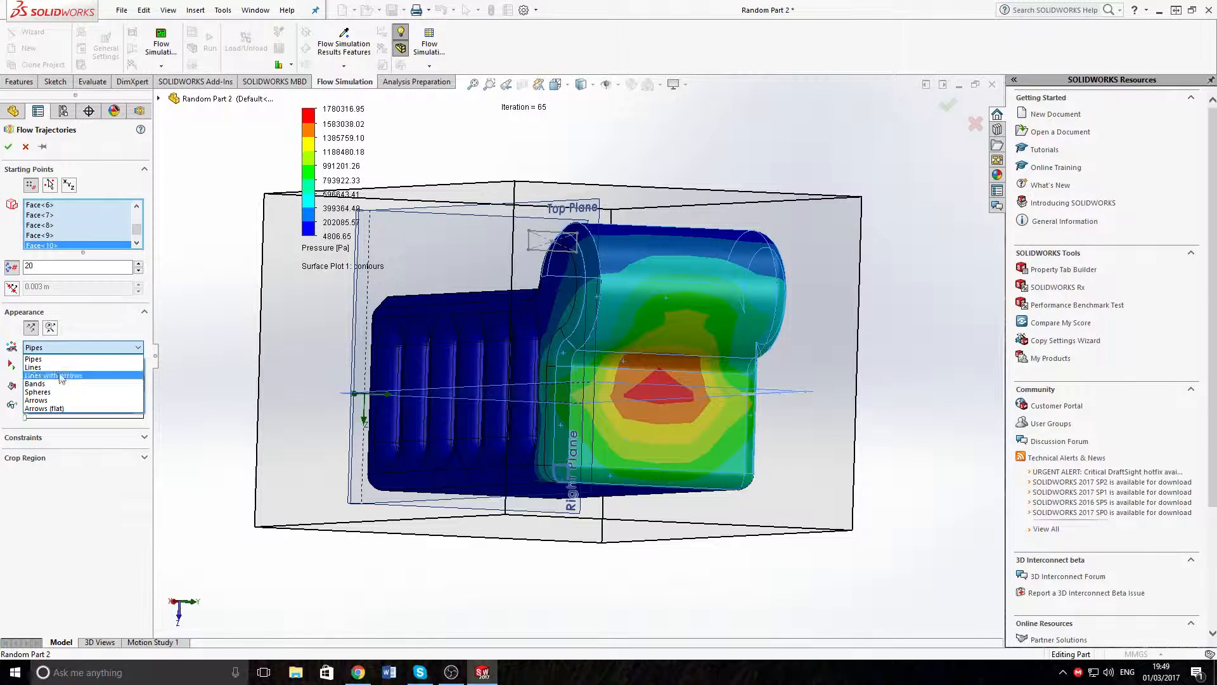
left_click(56, 391)
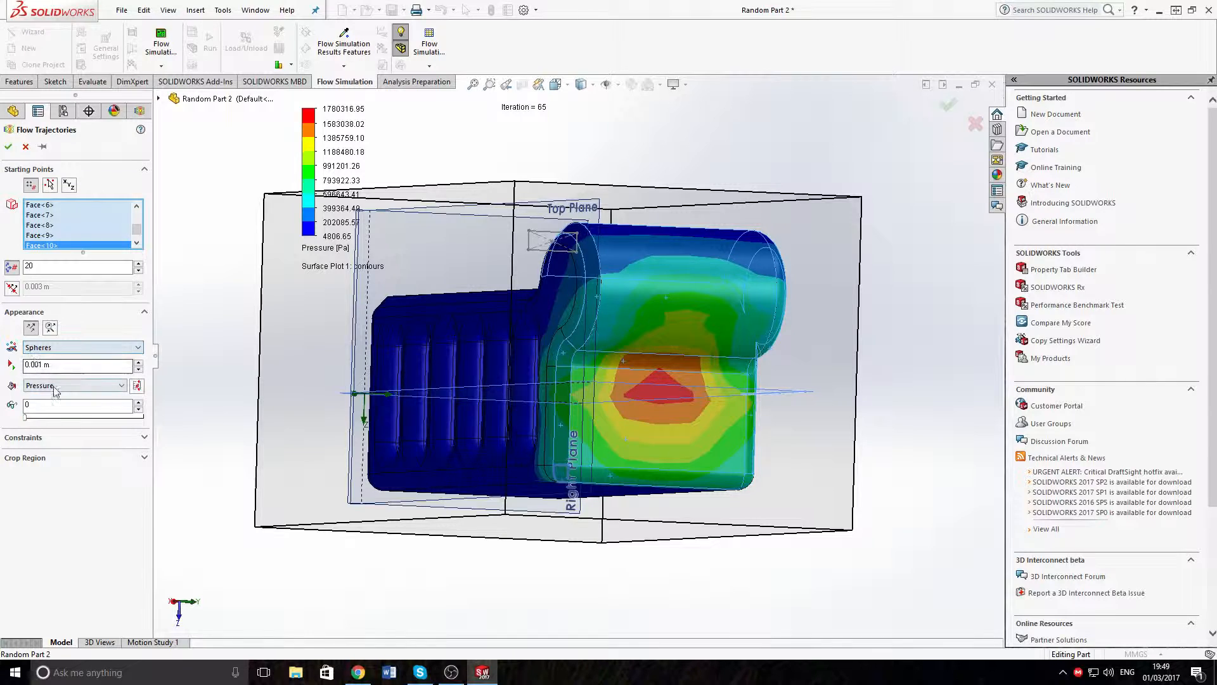
double_click(52, 265)
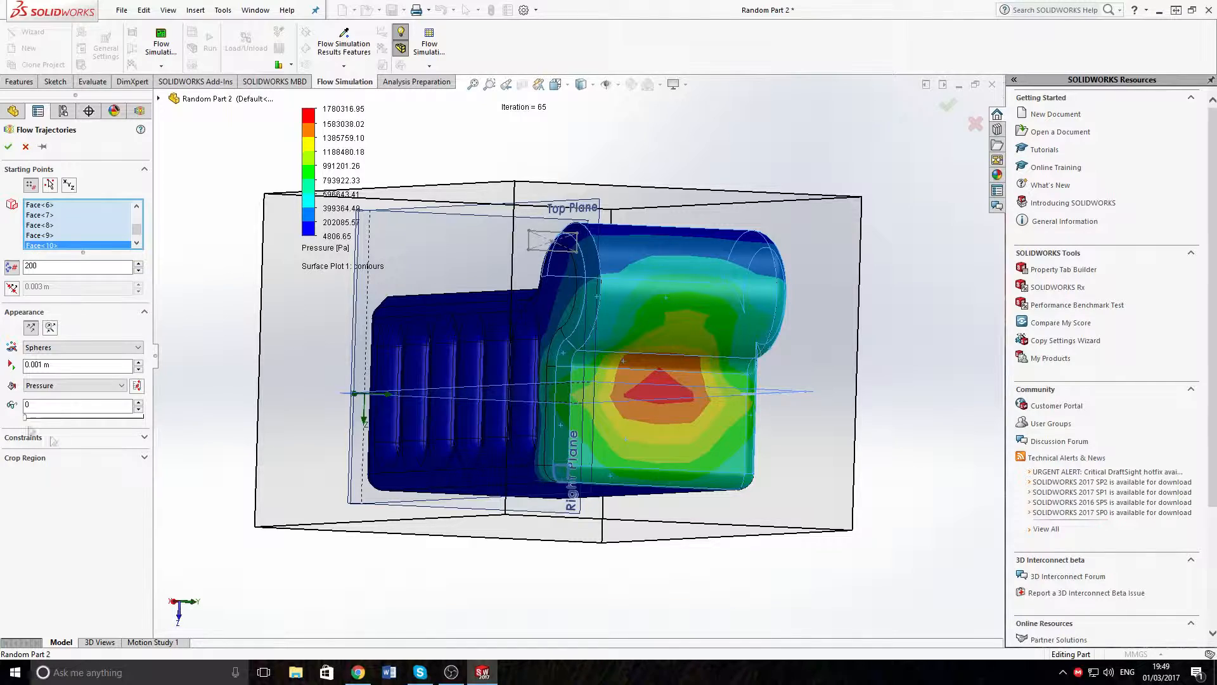
left_click(7, 148)
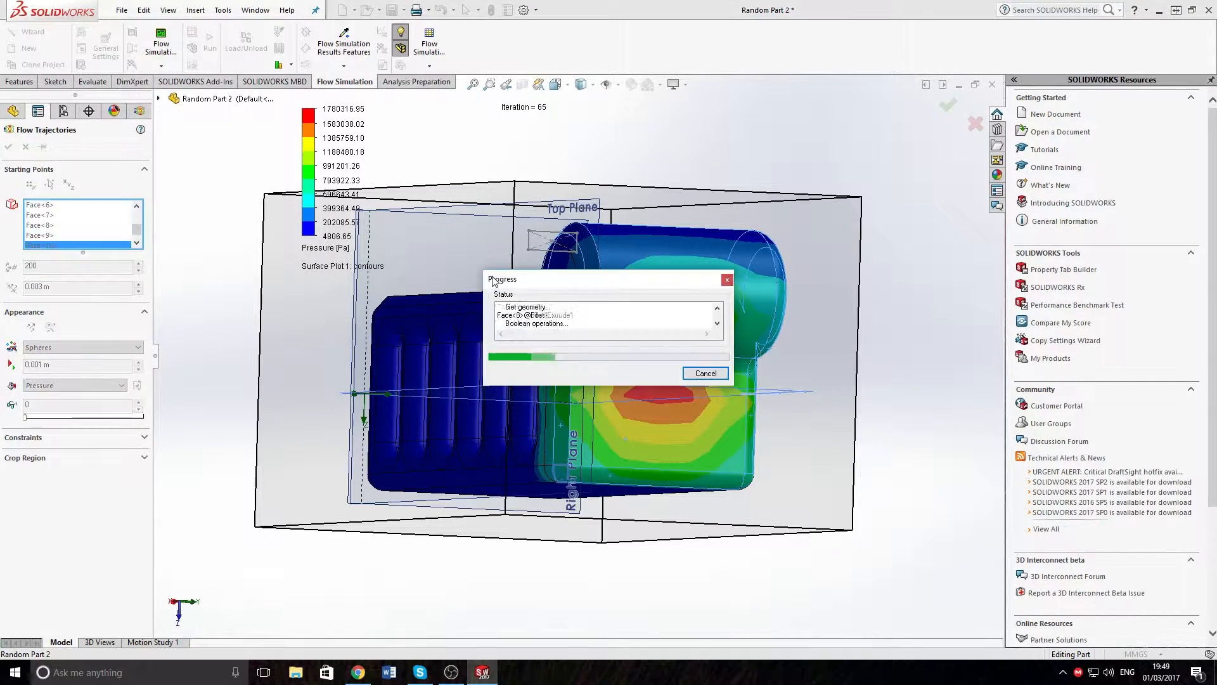
middle_click_drag(818, 440, 793, 411)
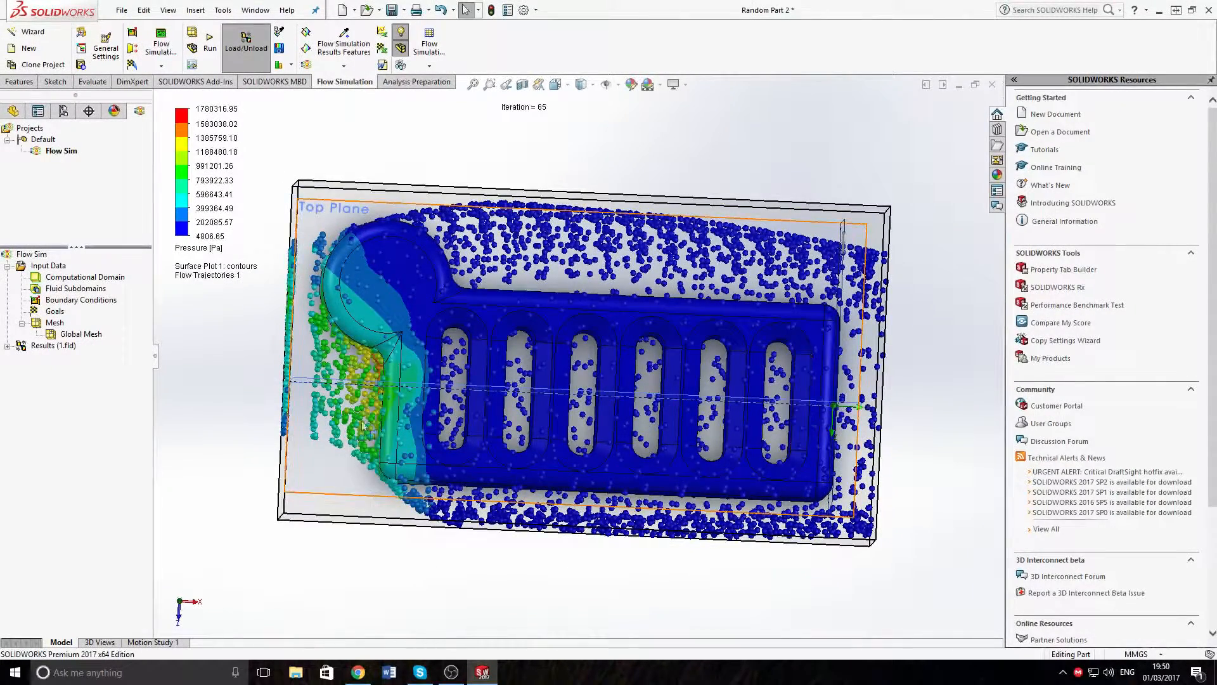
middle_click_drag(793, 409, 748, 406)
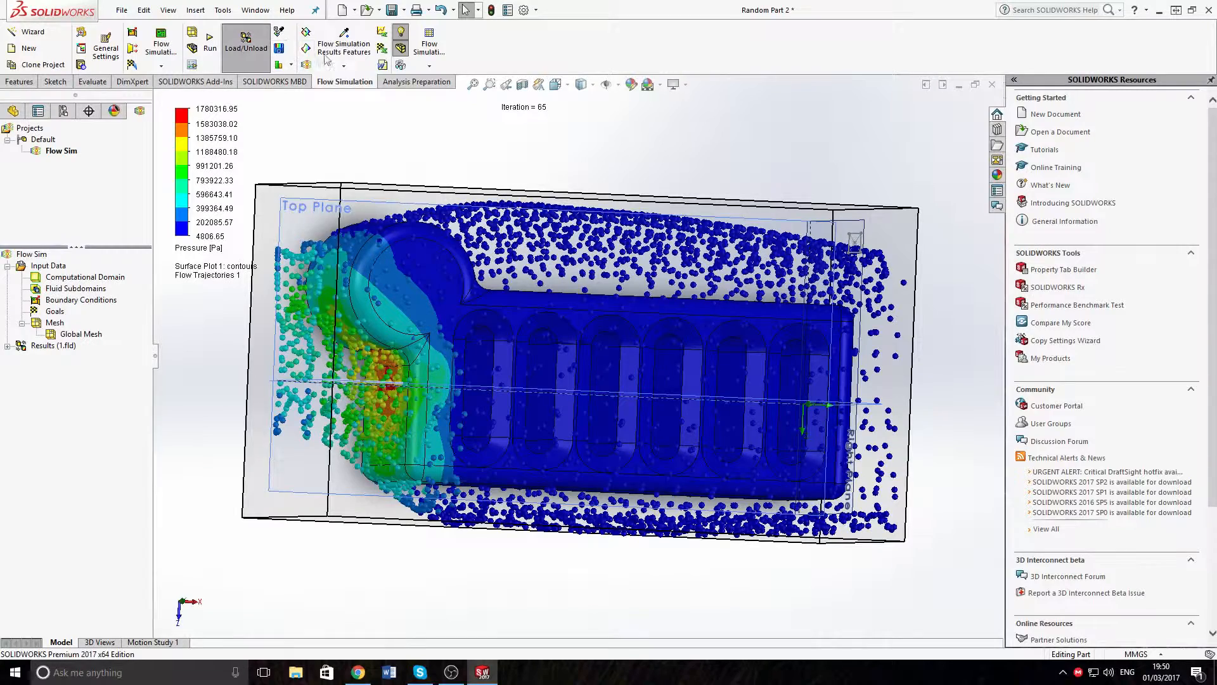
Step: Create an animation of the flow results and play it
left_click(343, 64)
left_click(358, 155)
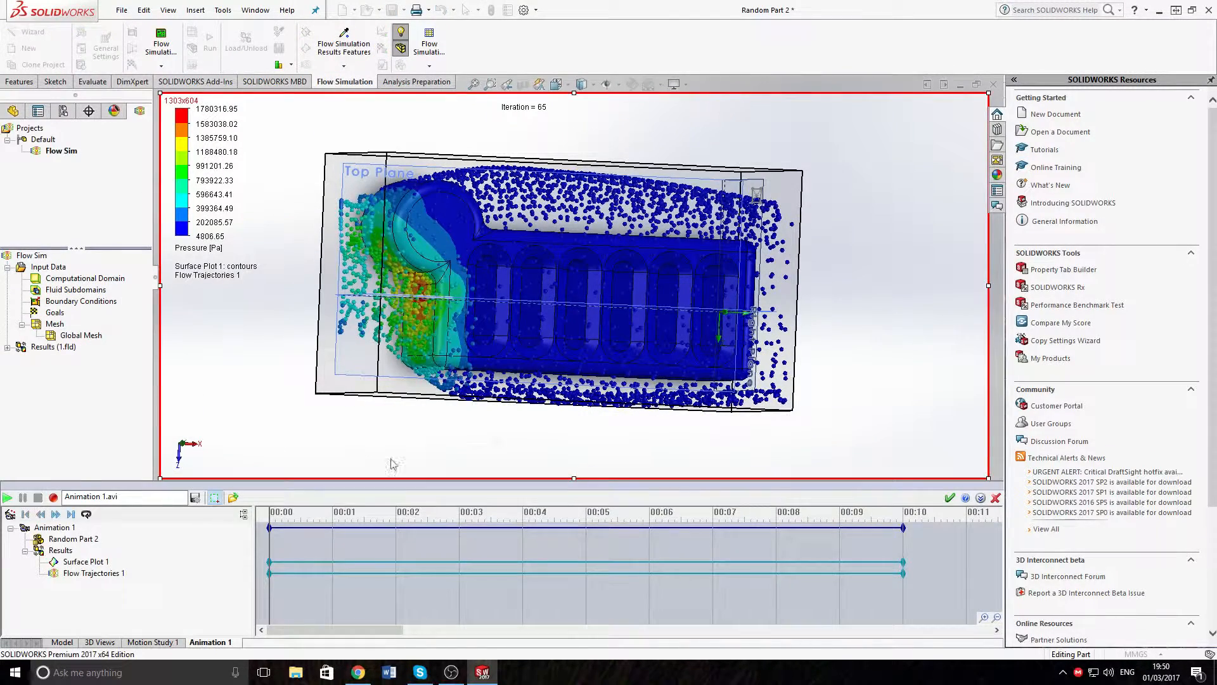
left_click(10, 499)
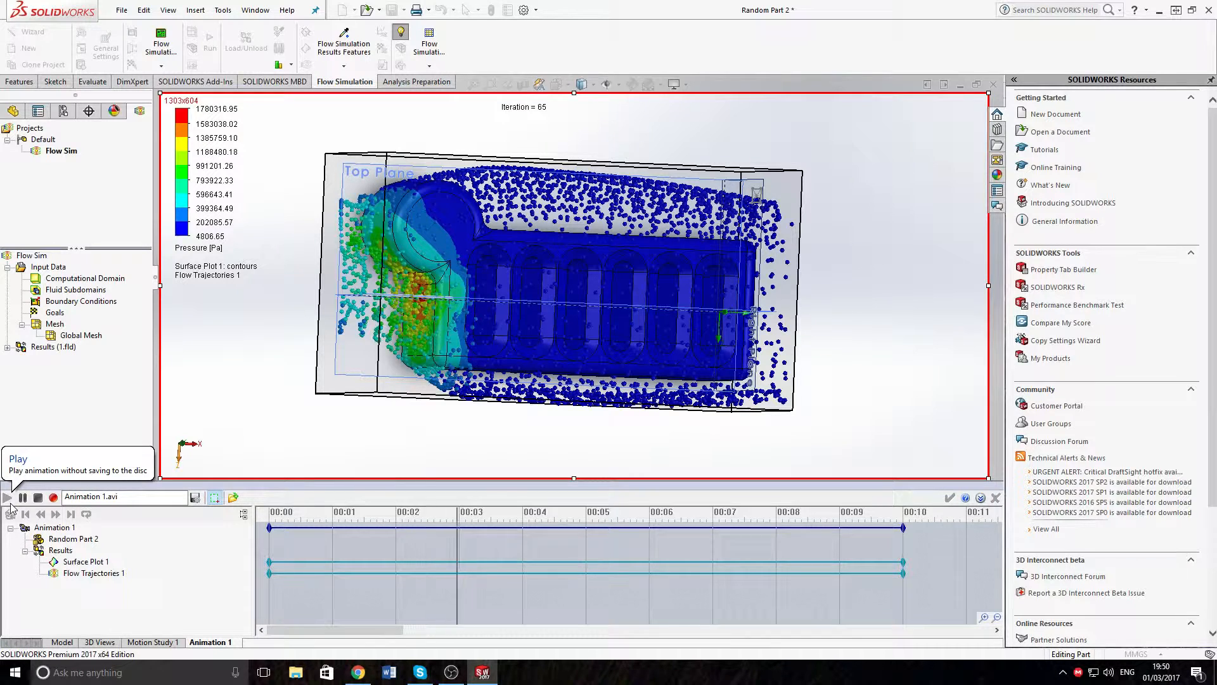
Step: Switch the flow trajectories' animation track from static display to Launch and replay the animation
left_click(305, 573)
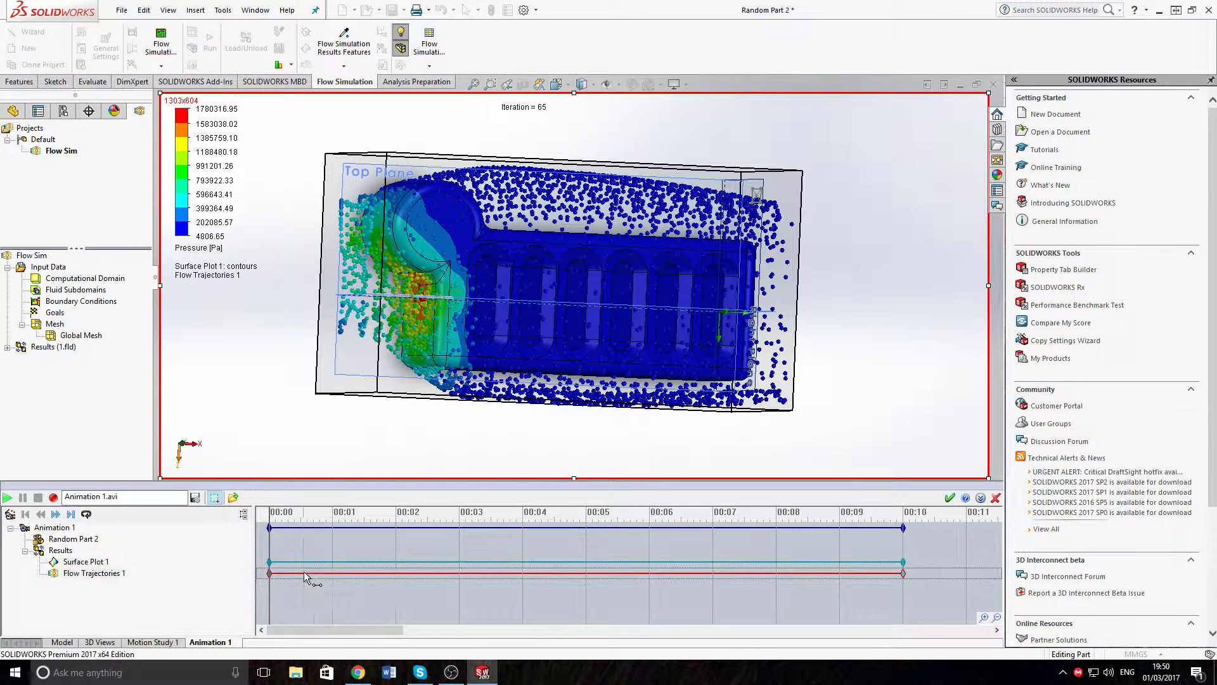
right_click(304, 574)
left_click(345, 631)
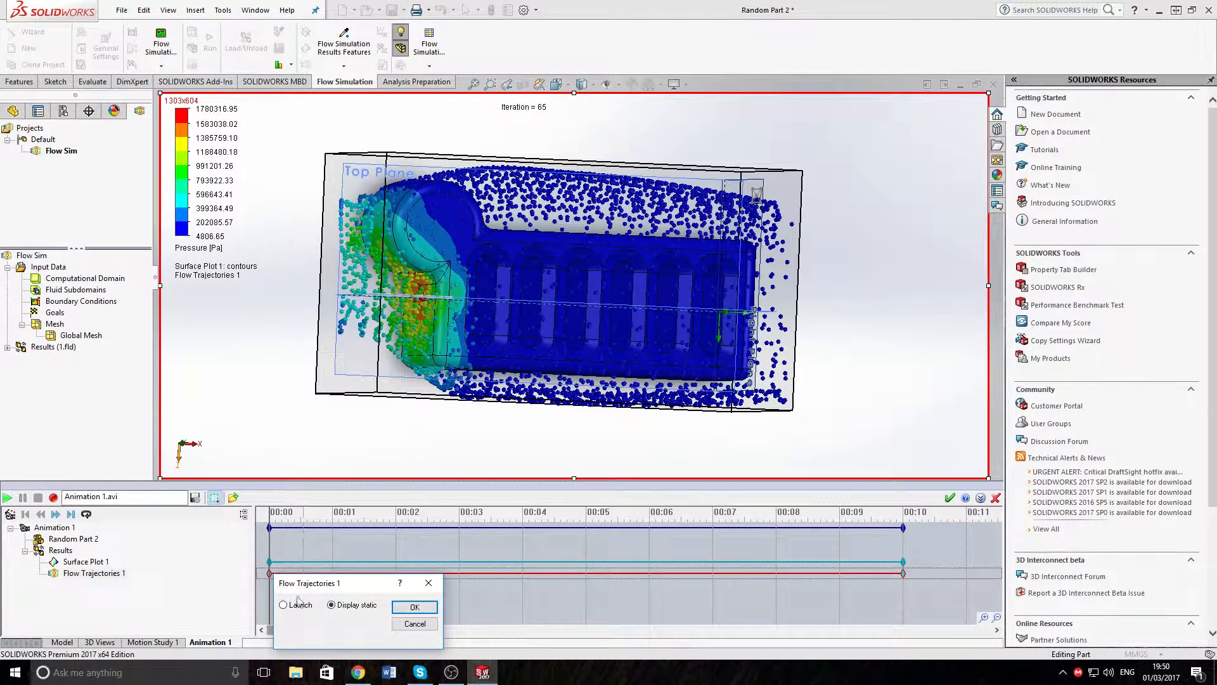
left_click(293, 605)
left_click_drag(316, 583, 313, 488)
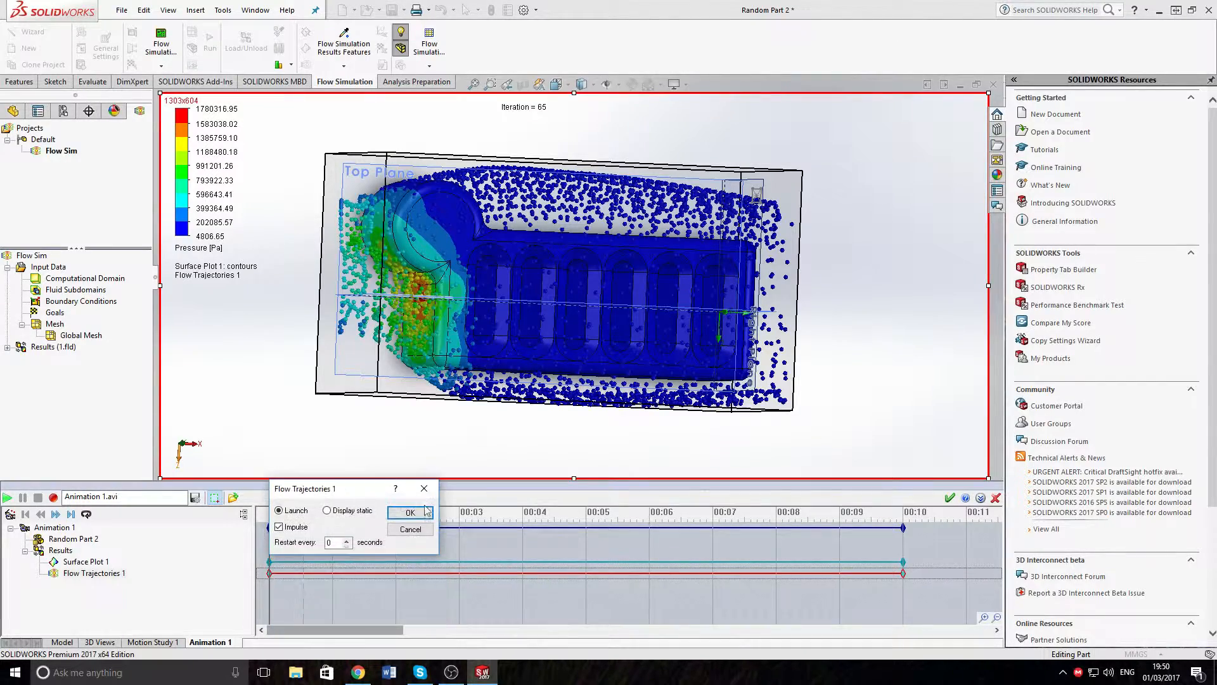
left_click(411, 513)
left_click(7, 497)
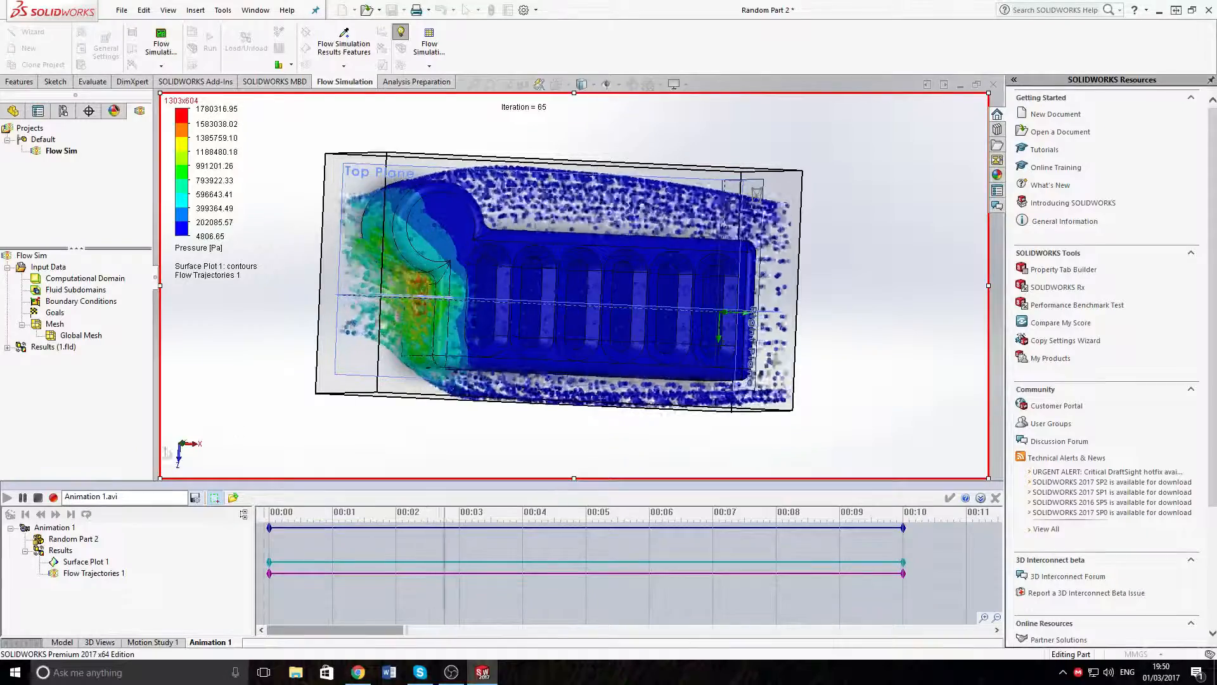
Step: Replay the launched flow trajectories animation, stop it, and close the animation without keeping it
left_click(37, 498)
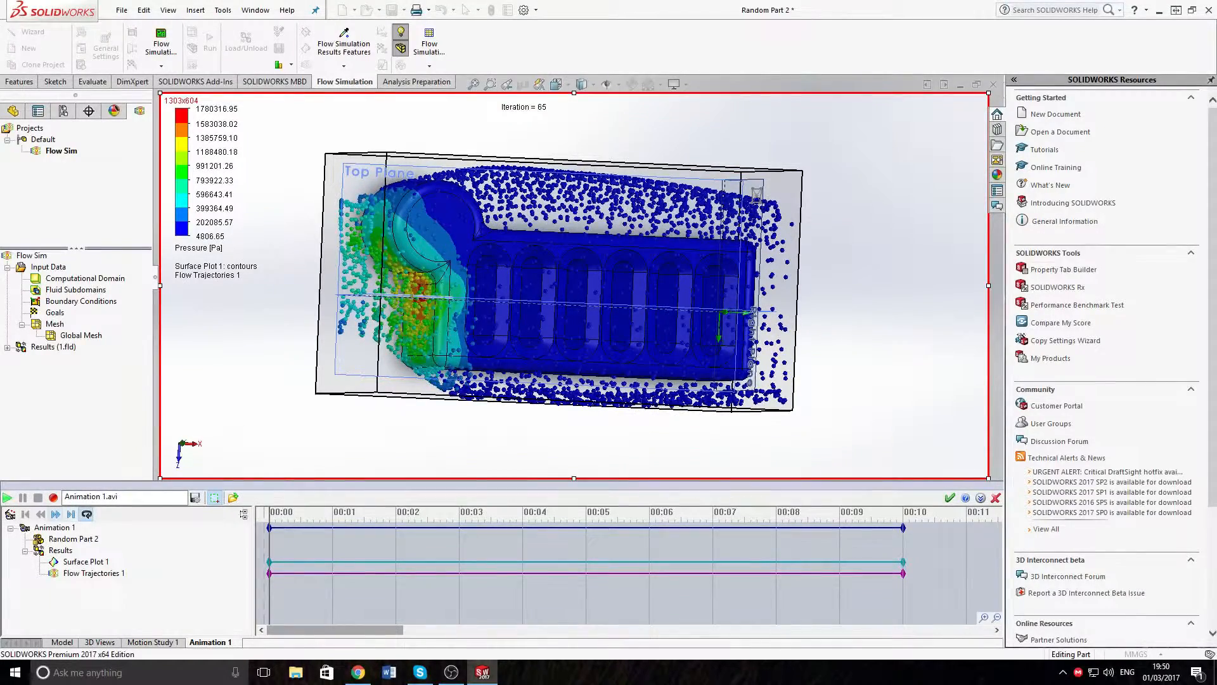
left_click(7, 497)
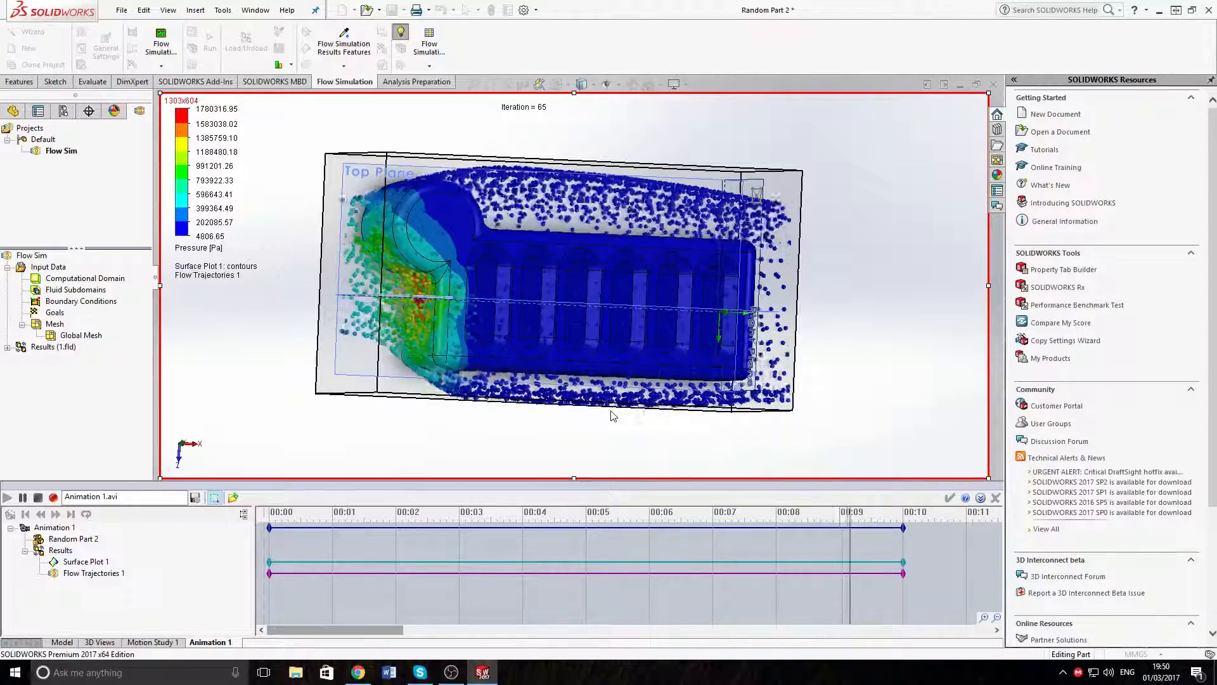
left_click(38, 498)
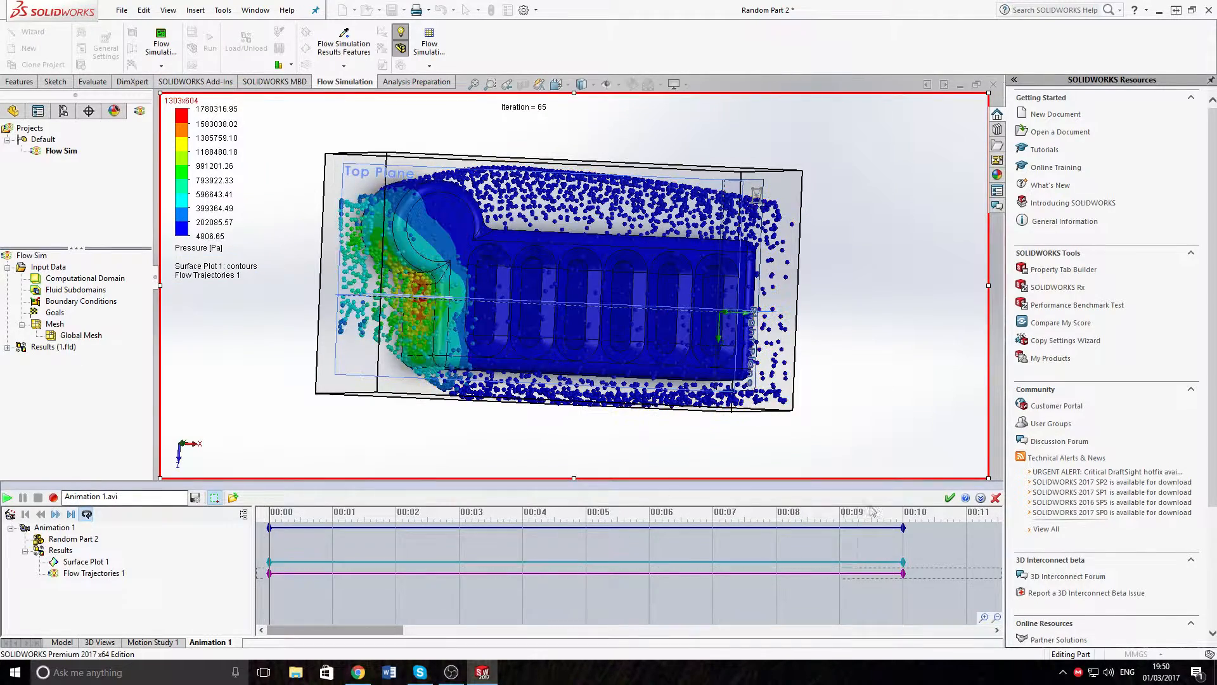
left_click(995, 498)
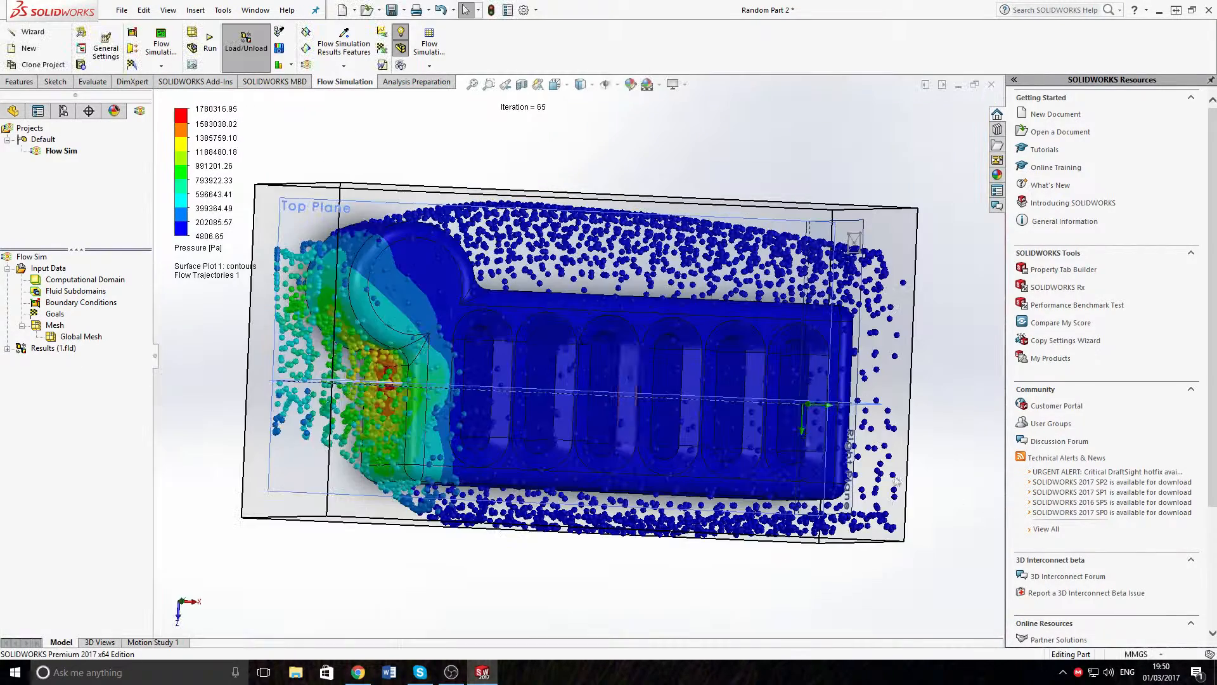
Step: Load the SOLIDWORKS Simulation add-in and bring up its commands
left_click(195, 82)
left_click(252, 54)
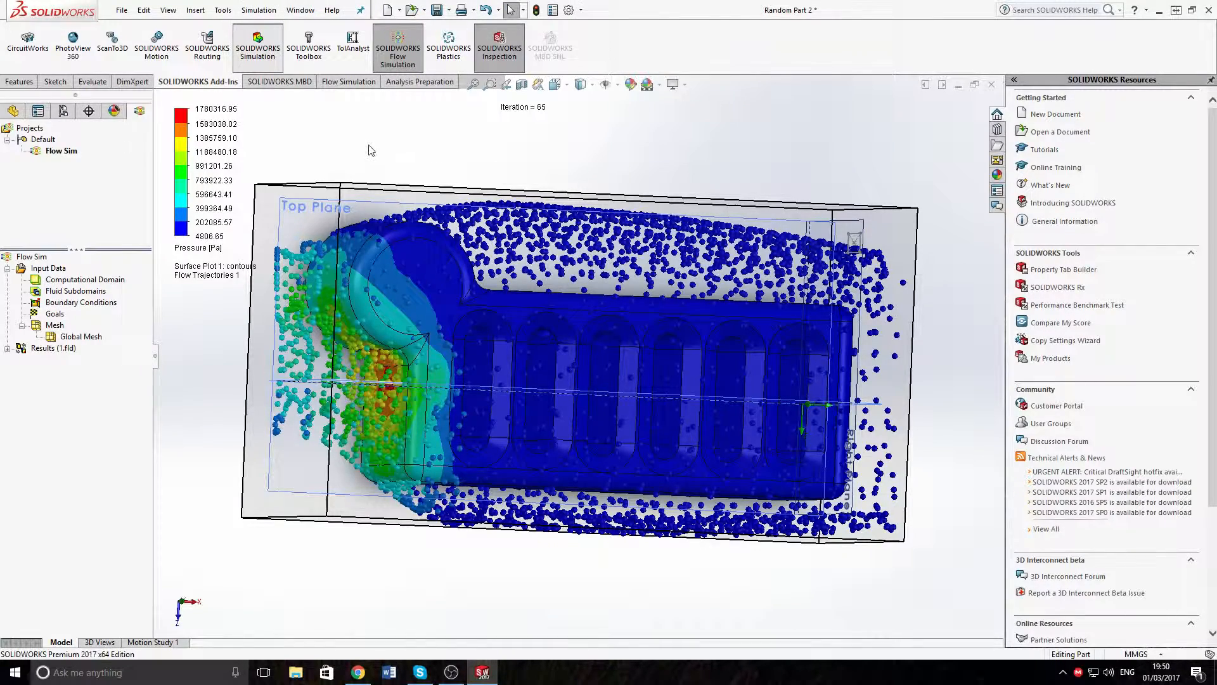
middle_click_drag(526, 243, 504, 291)
left_click(271, 84)
middle_click_drag(771, 374, 710, 574)
Step: Start a new simulation study, look through the available study types such as Static, Thermal, Buckling and Drop Test, and cancel it
left_click(16, 66)
left_click(26, 82)
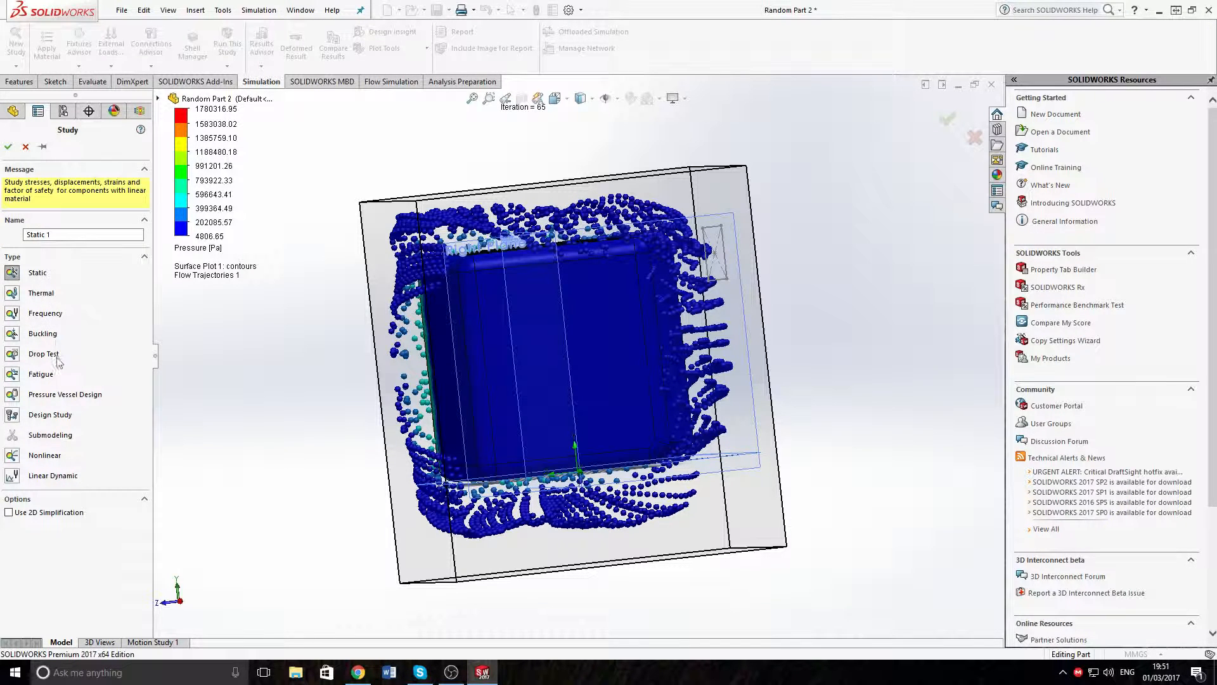
left_click(42, 279)
key("ctrl")
key("ctrl")
key("ctrl")
key("ctrl")
key("ctrl")
key("ctrl")
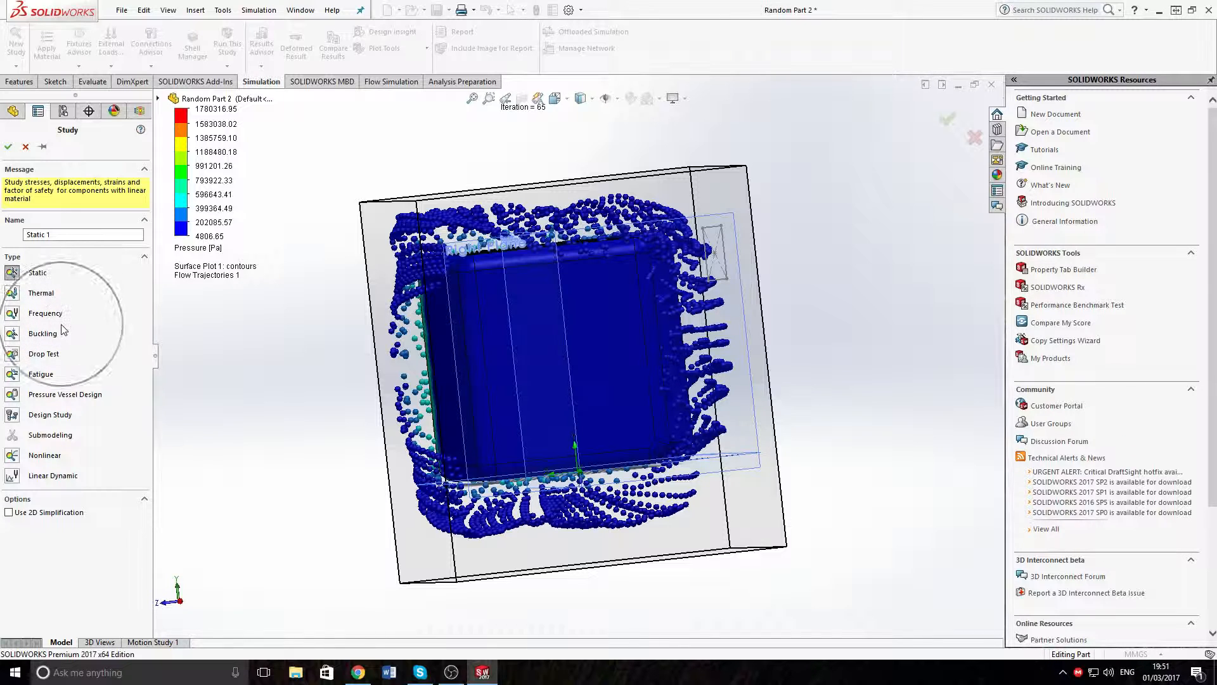
key("ctrl")
key("ctrl")
key("ctrl")
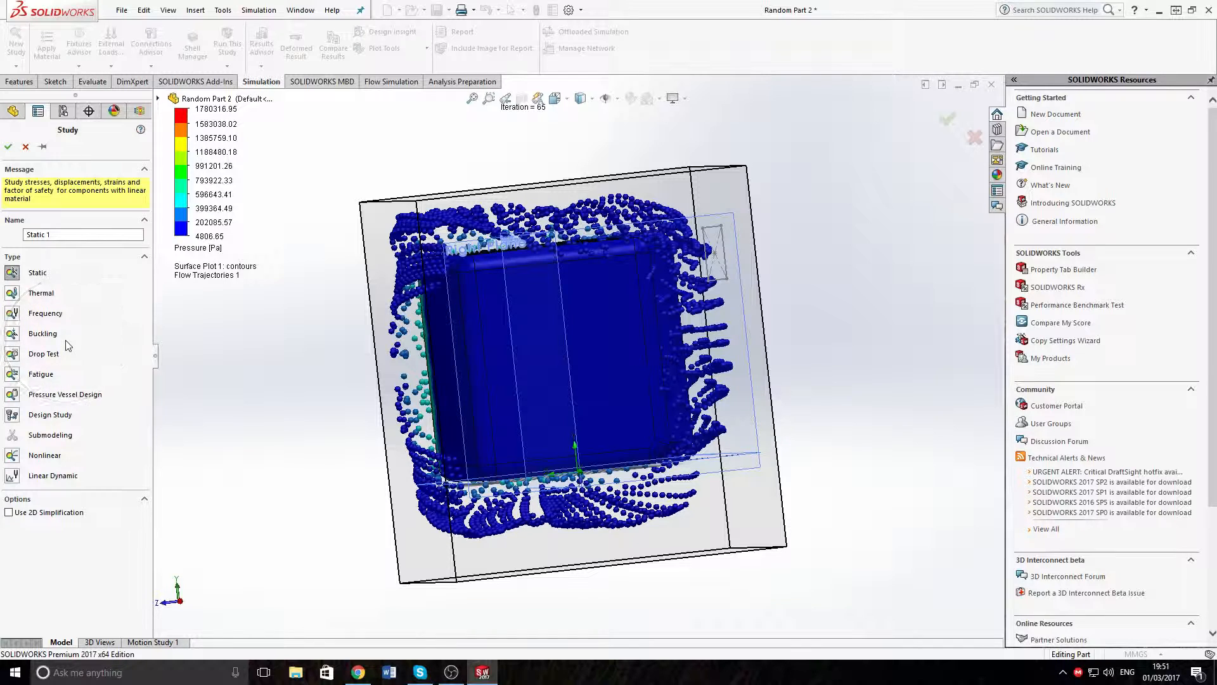
key("ctrl")
key("ctrl")
key("ctrl")
left_click(27, 148)
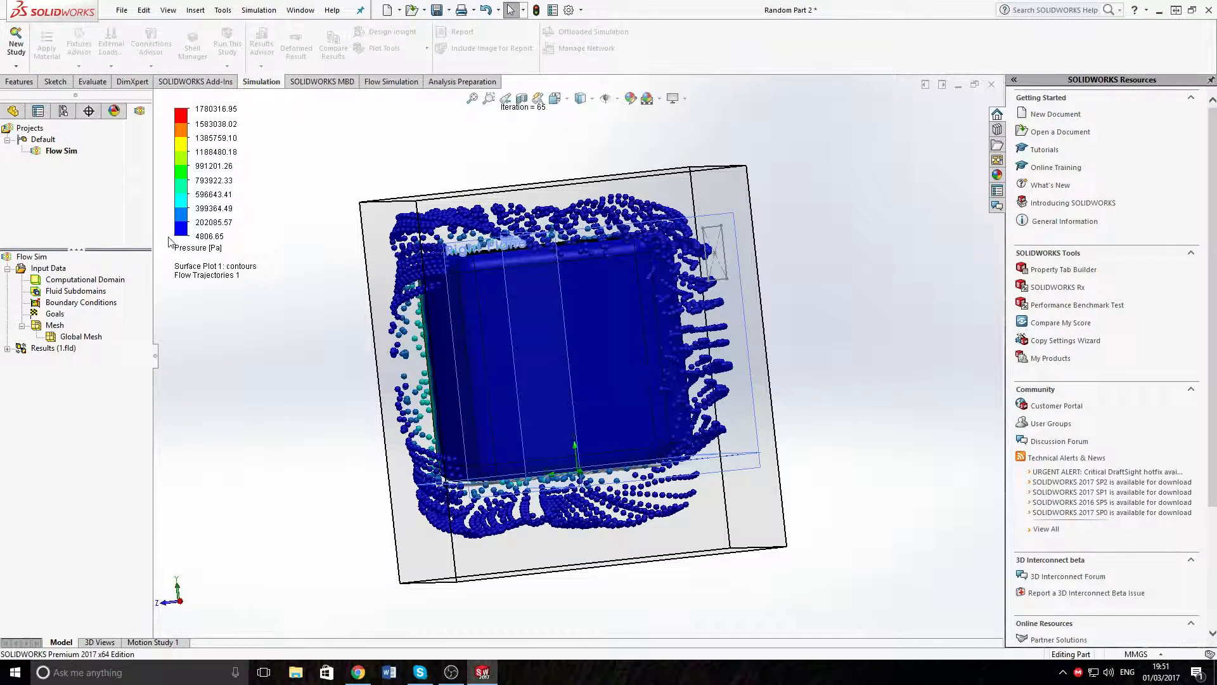
Step: Return to the Flow Simulation tools, create a new animation of the flow results and play it
middle_click_drag(409, 160, 494, 184)
left_click(391, 82)
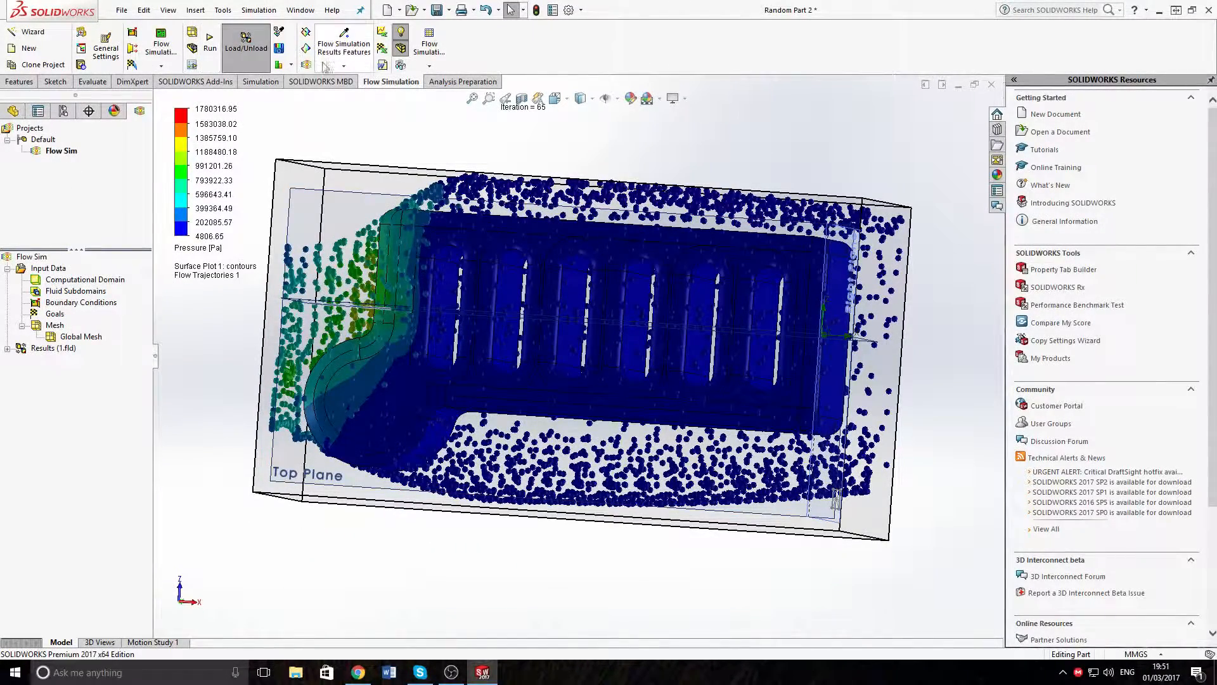
left_click(341, 65)
left_click(353, 157)
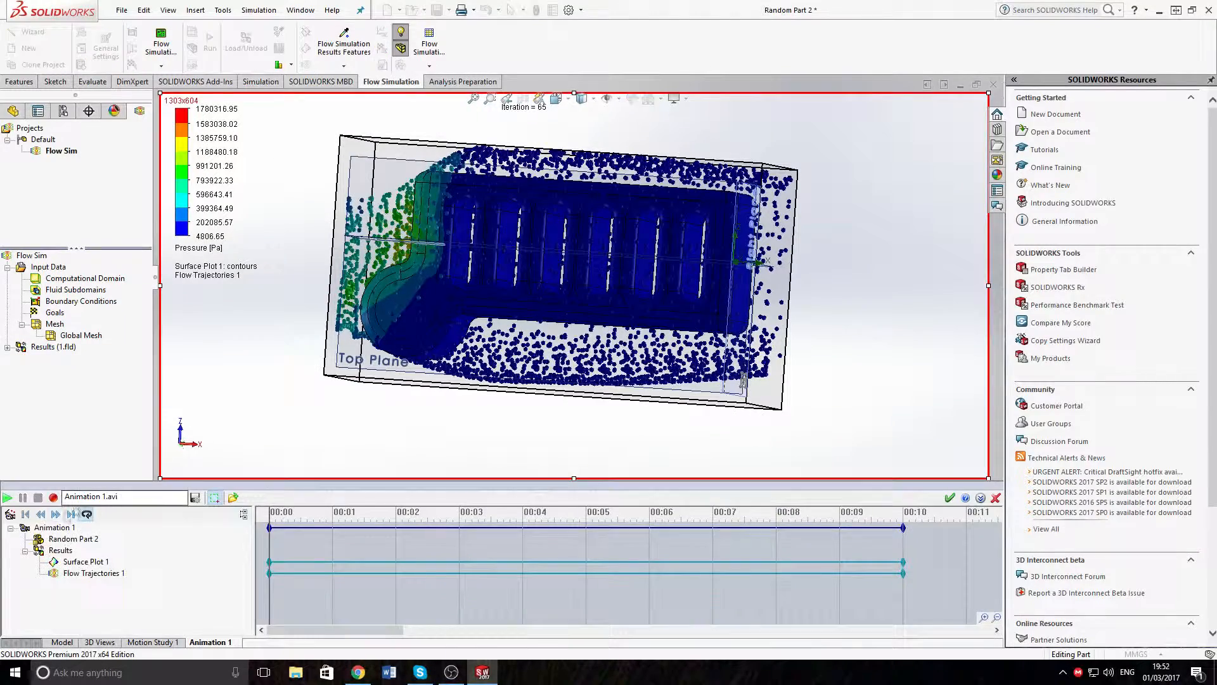
left_click(8, 498)
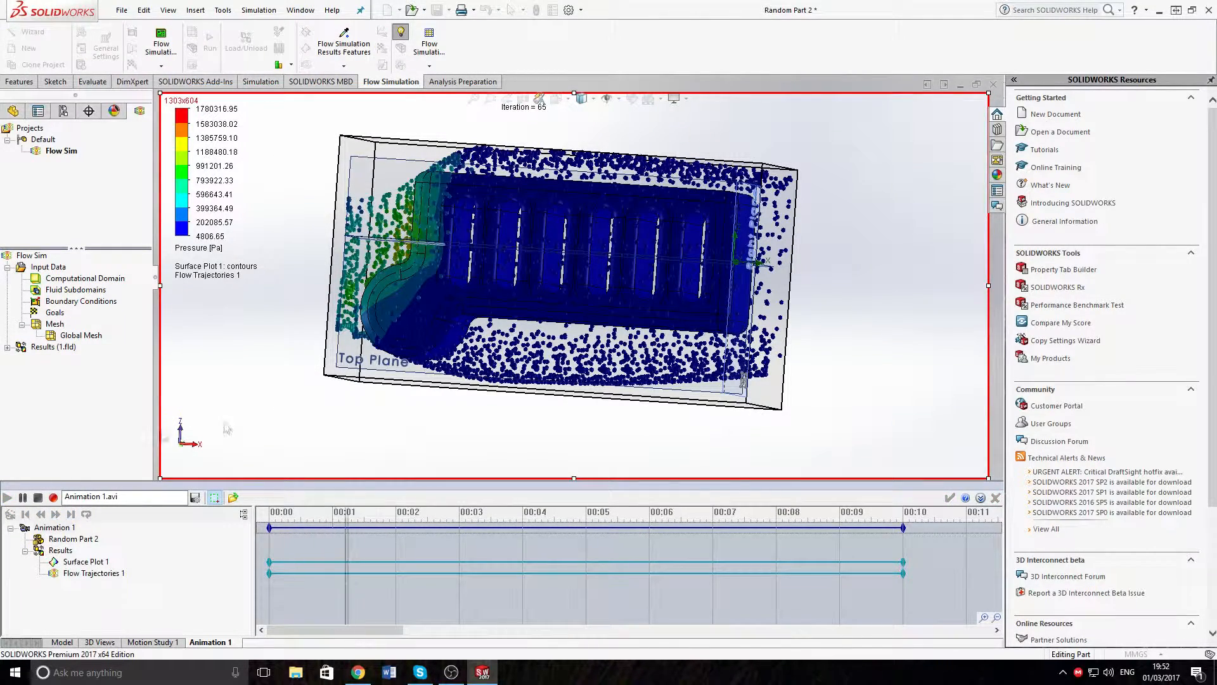
Step: Set the Flow Trajectories 1 track to Launch instead of static display and accept the animation
right_click(313, 579)
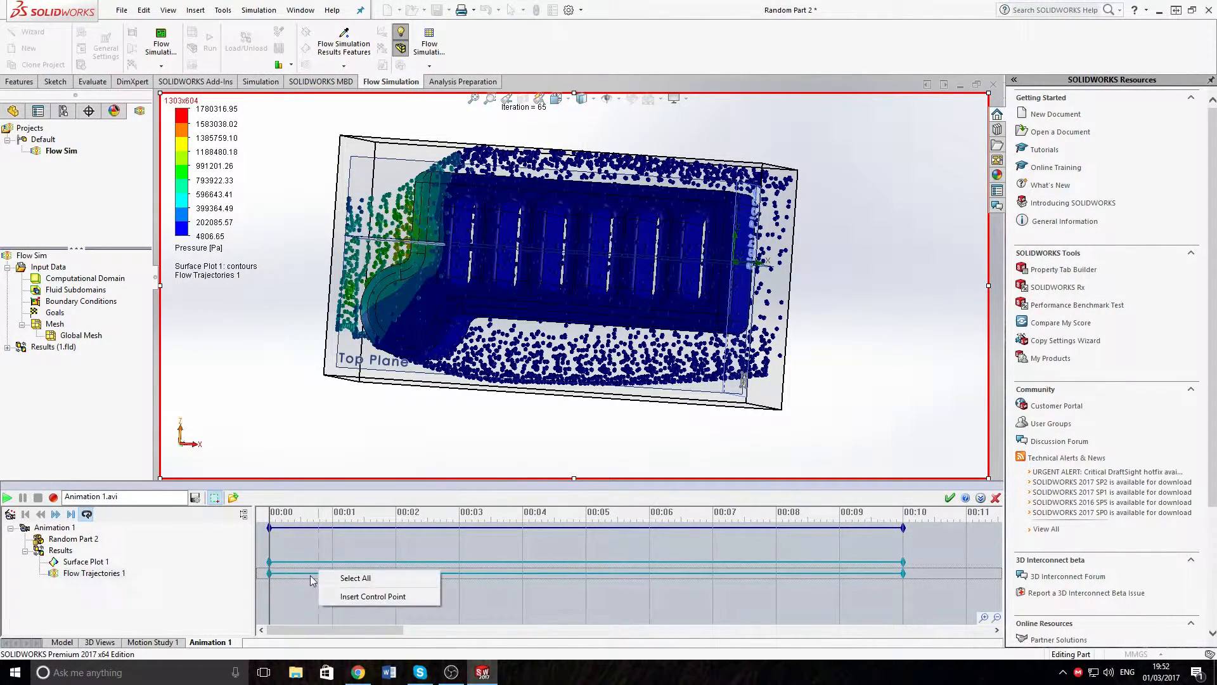
right_click(313, 579)
left_click(346, 637)
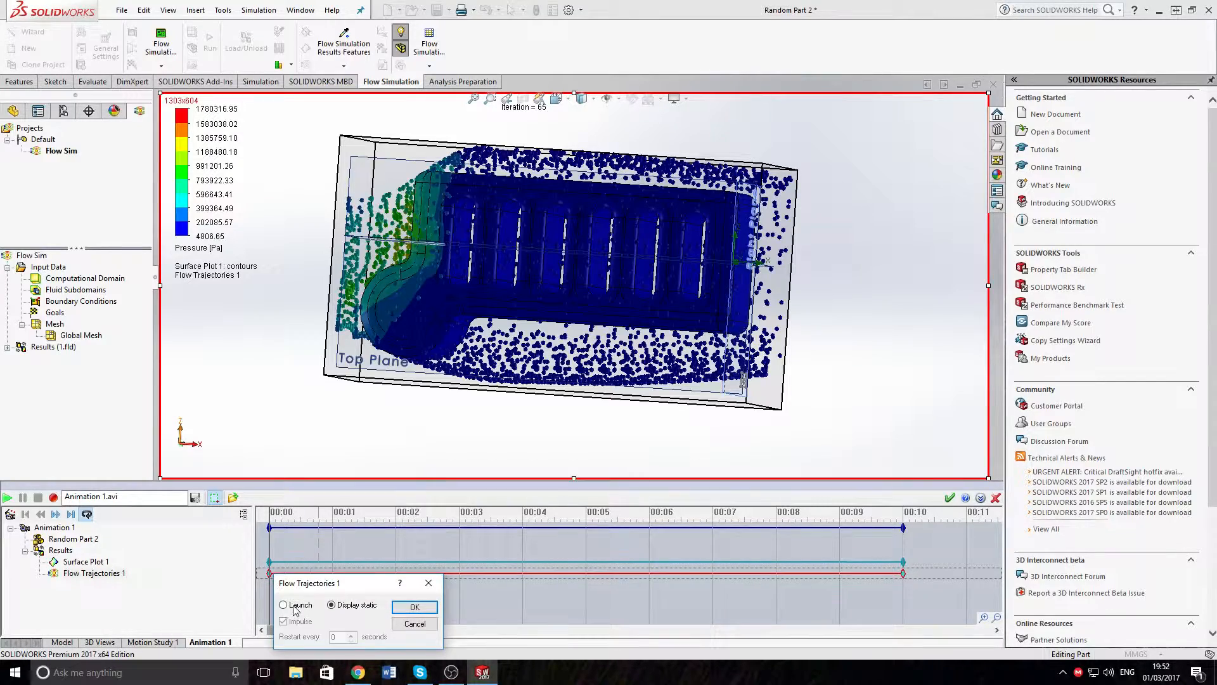
left_click(415, 606)
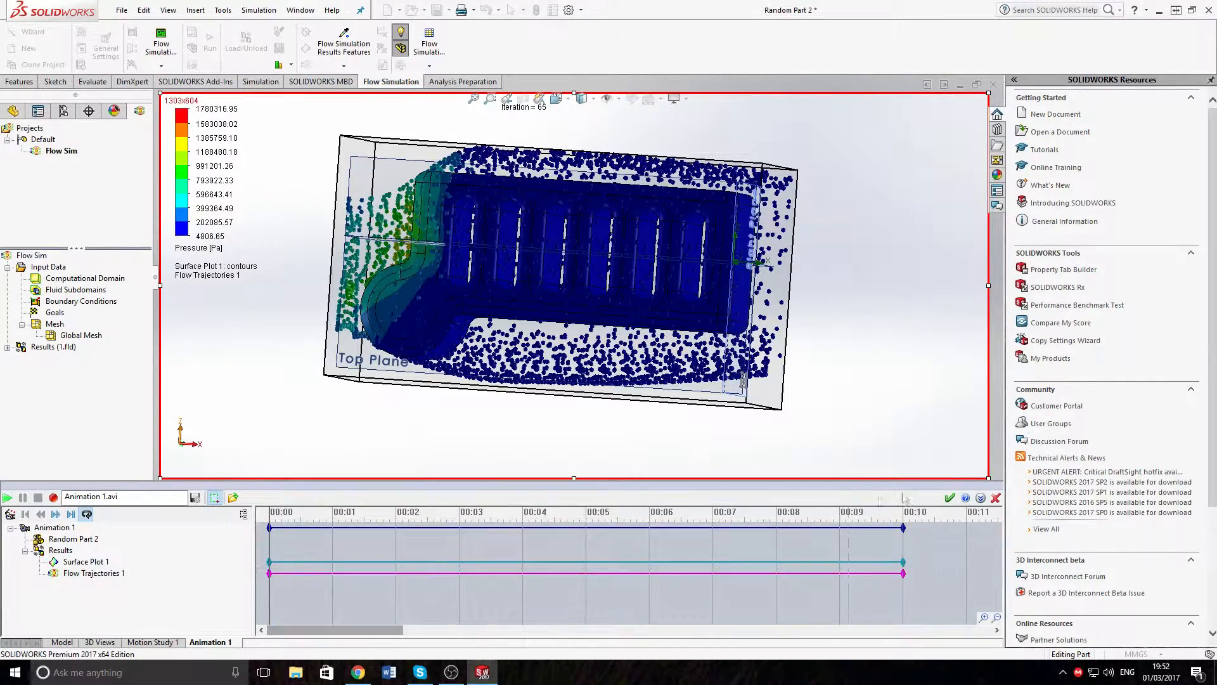
left_click(949, 498)
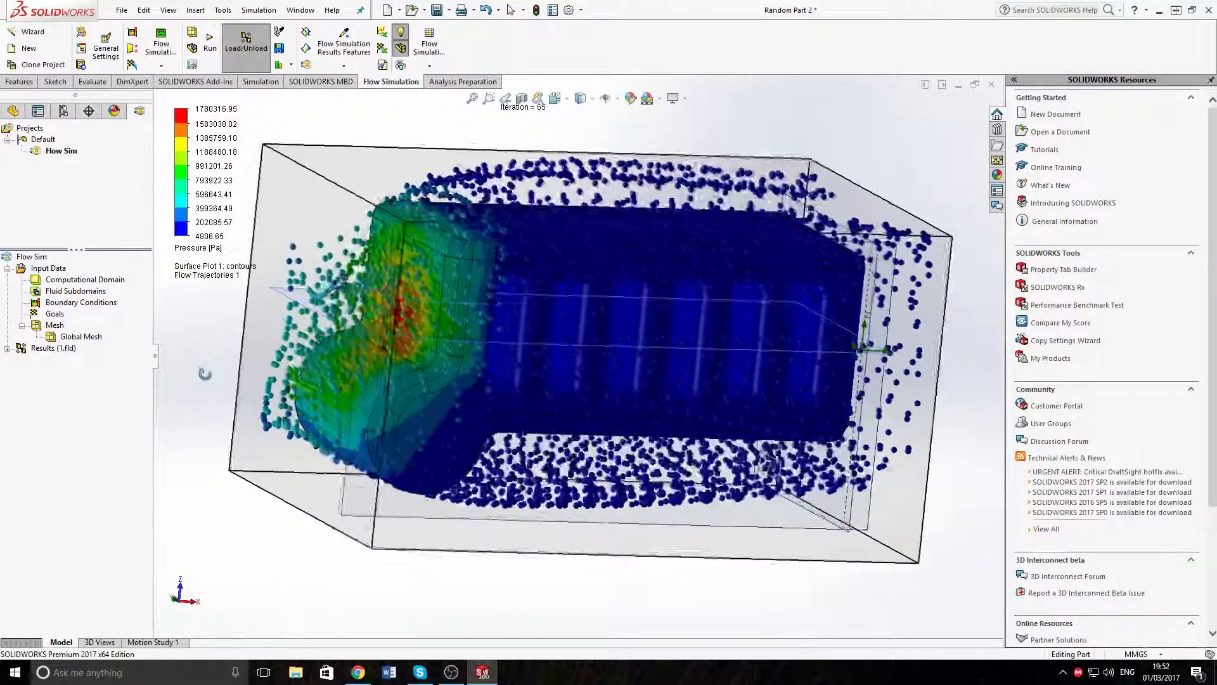
Step: Create a second animation from an angled view of the part and set its Flow Trajectories 1 track to Launch
left_click(343, 65)
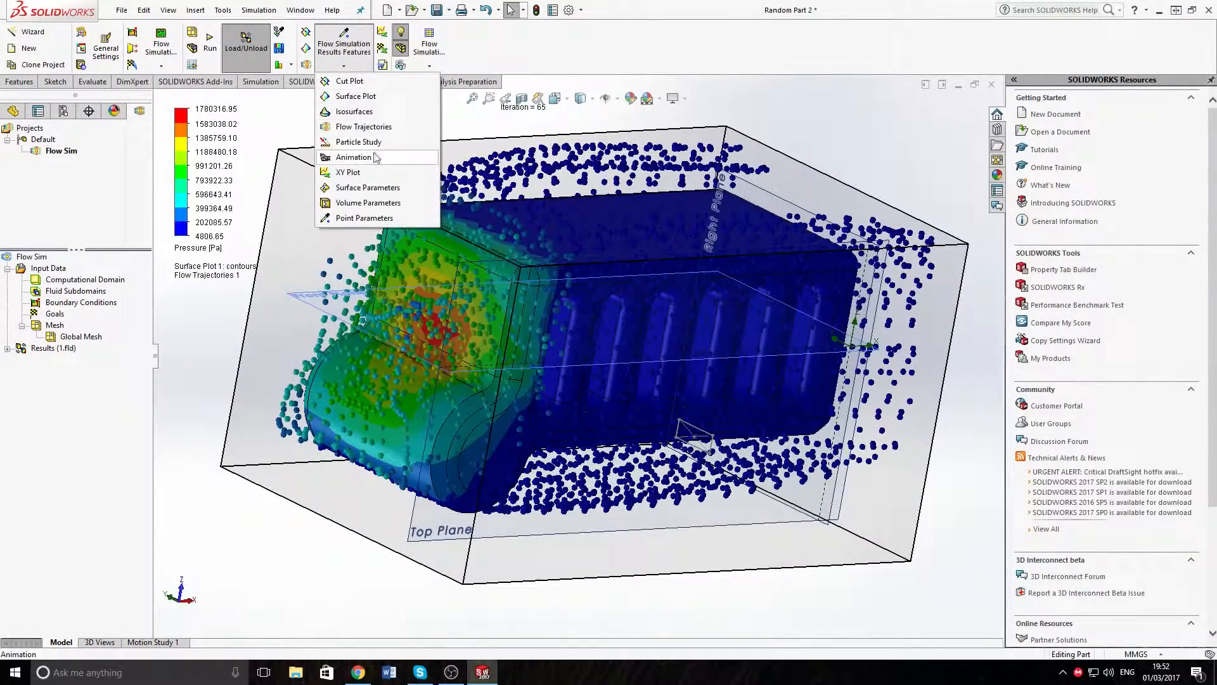
left_click(353, 157)
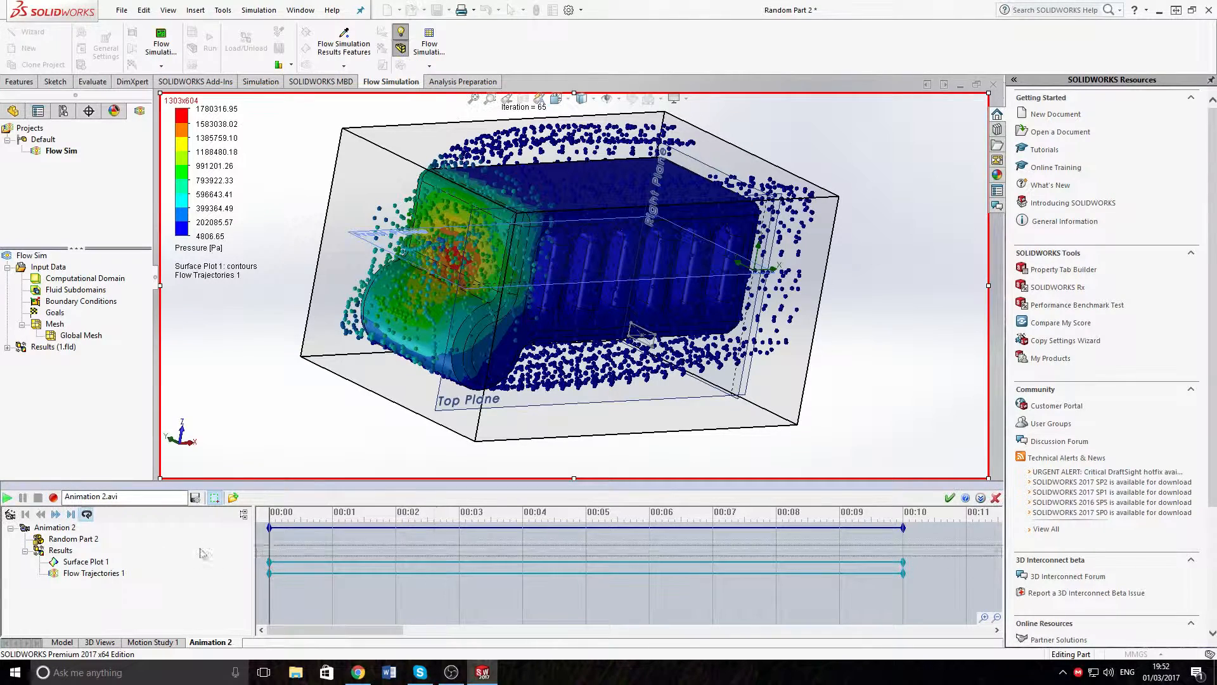
right_click(300, 574)
left_click(336, 632)
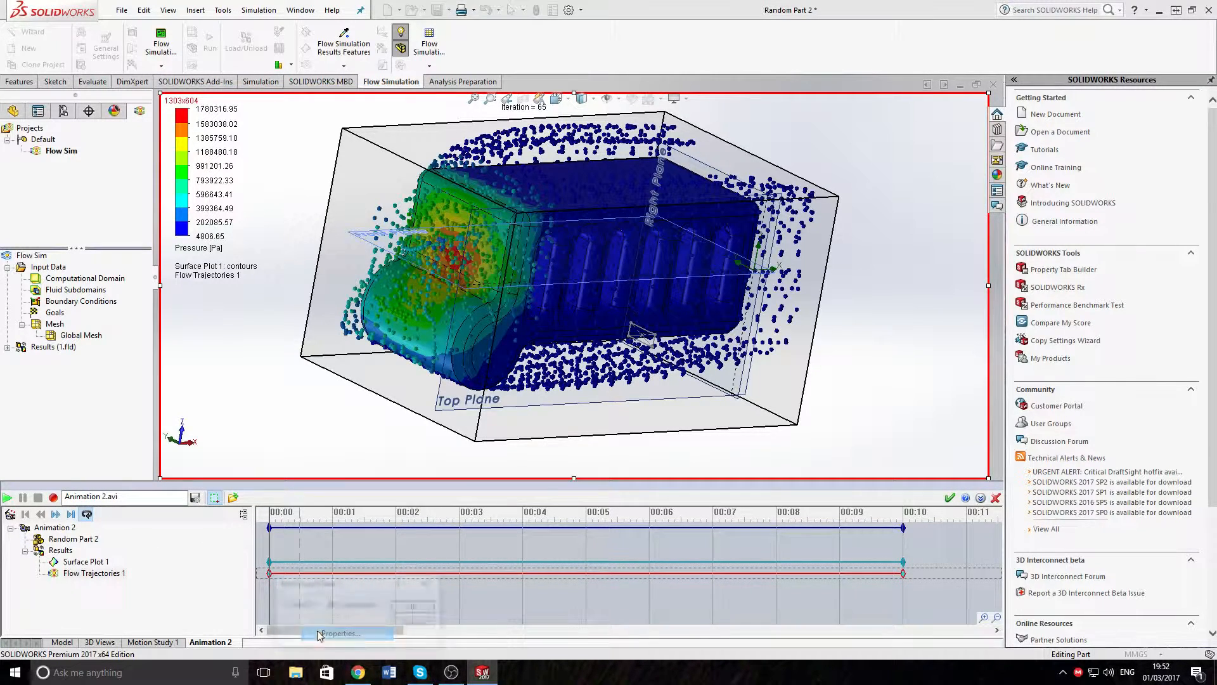
left_click_drag(328, 586, 333, 471)
left_click(418, 492)
Step: Play the second animation and examine the moving particles around the part from the top, bottom and left views
right_click(301, 566)
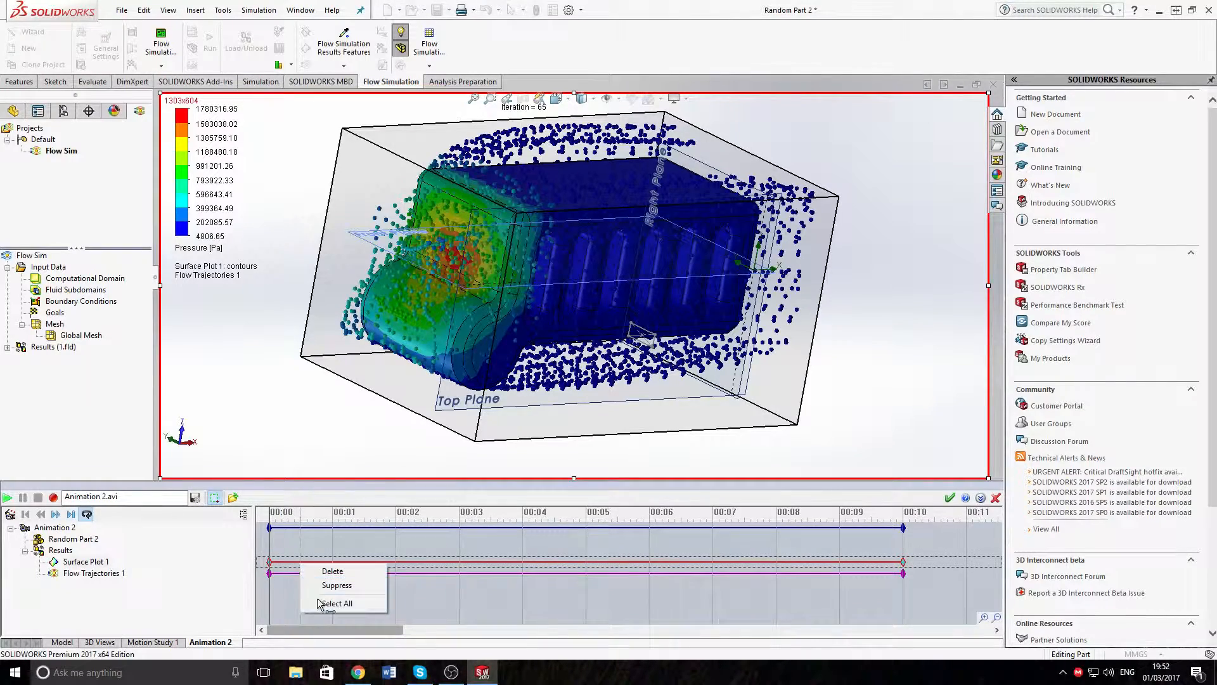
left_click(262, 379)
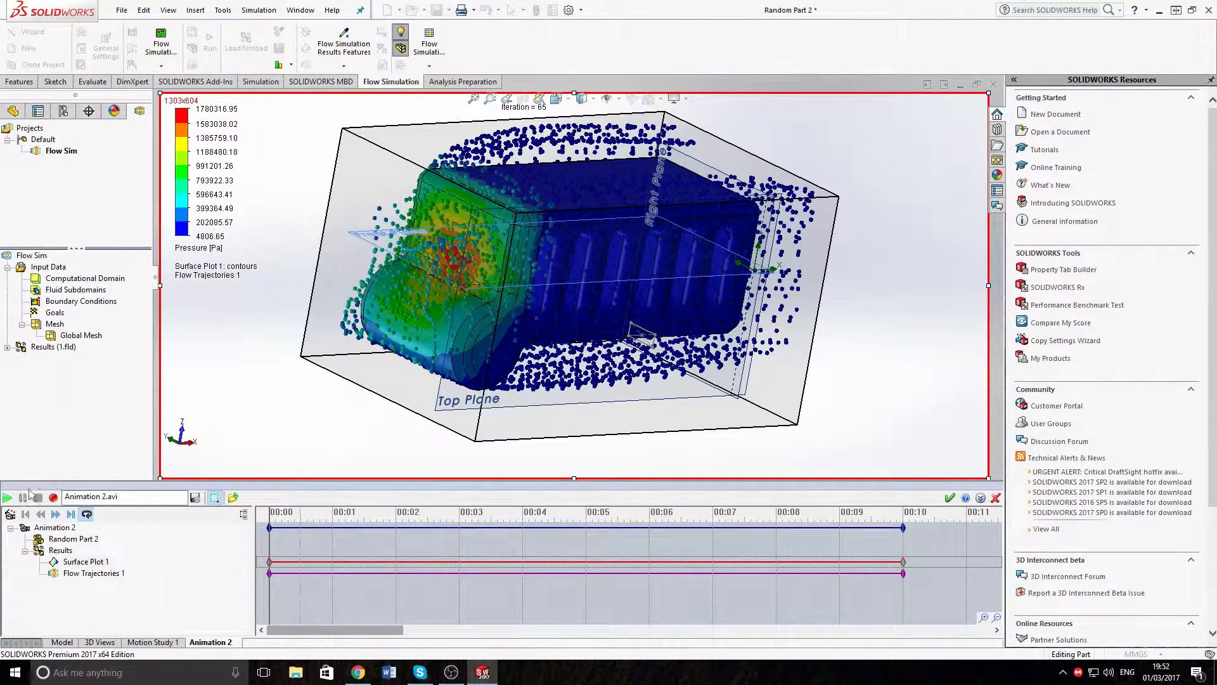
left_click(8, 499)
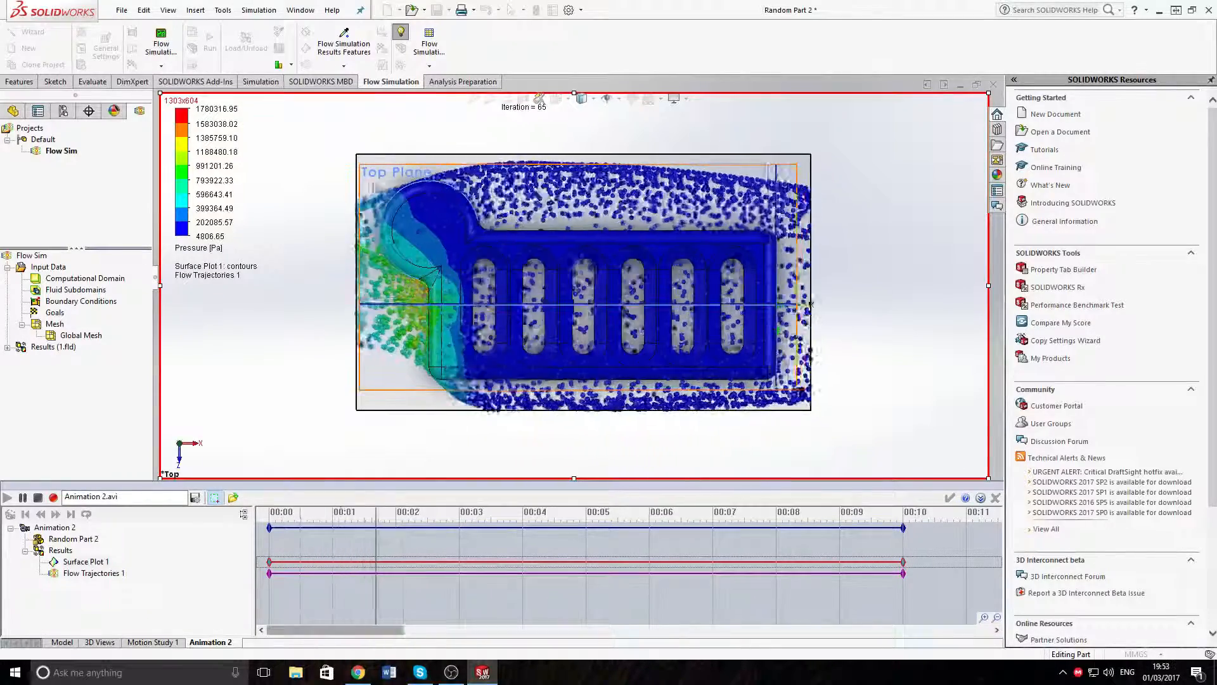
left_click(19, 82)
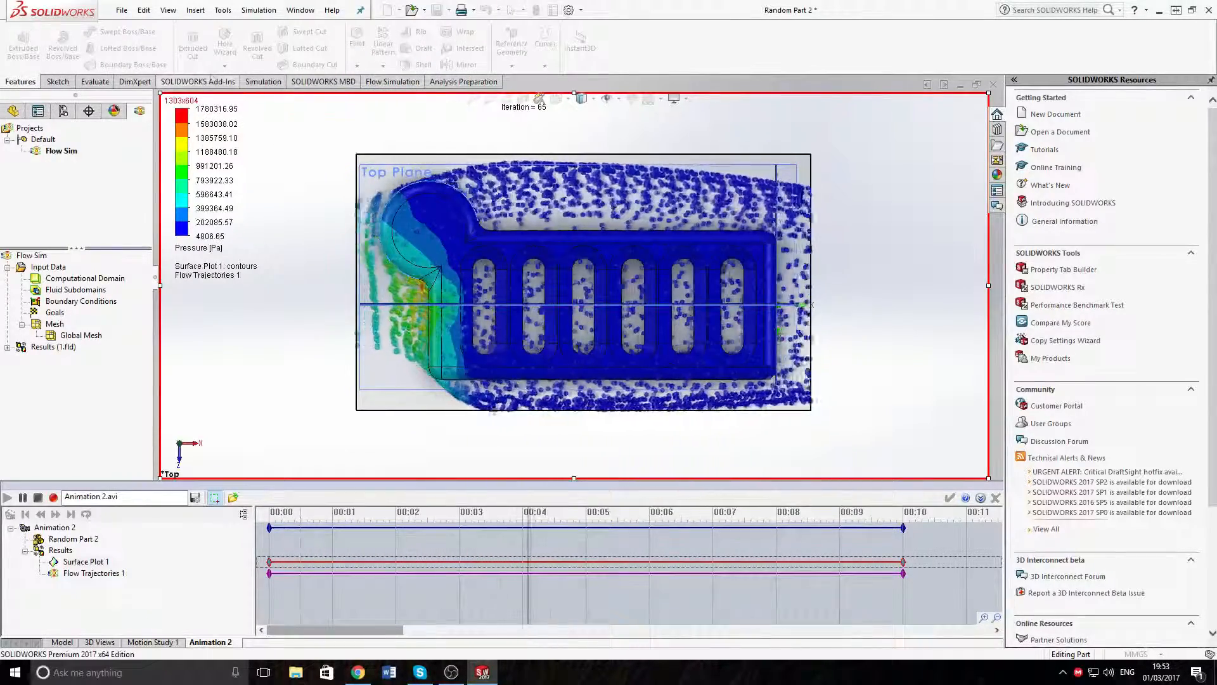
left_click(60, 82)
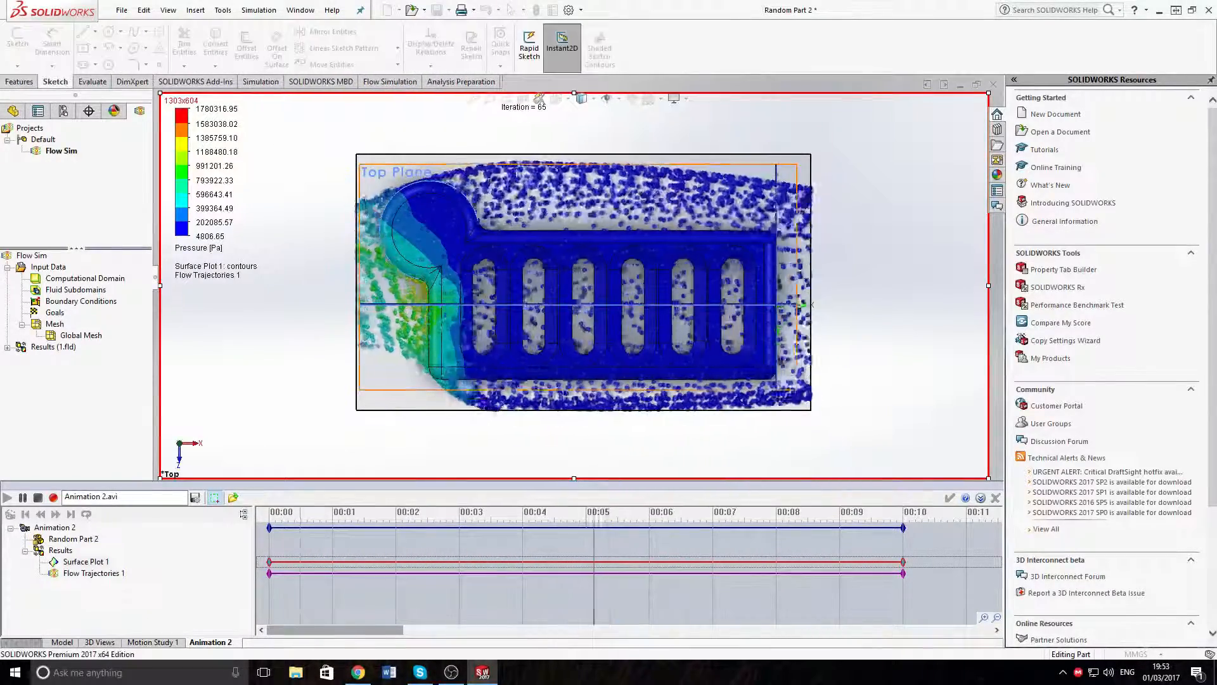
left_click(384, 83)
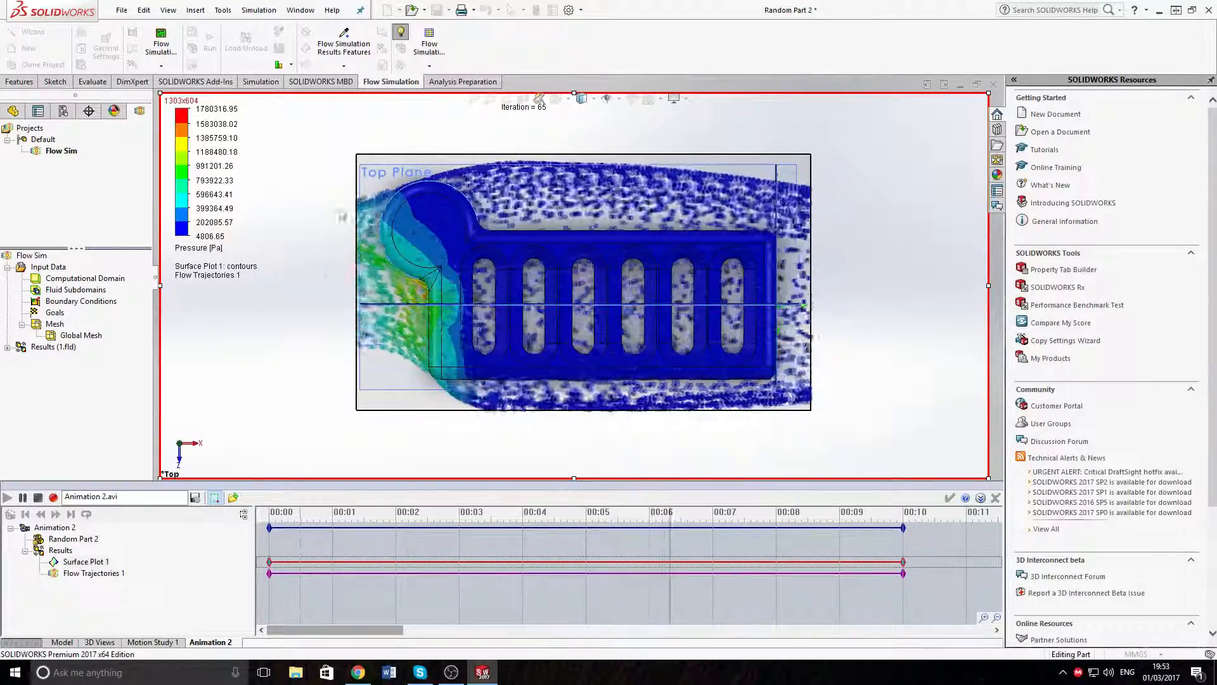
right_click_drag(319, 191, 318, 286)
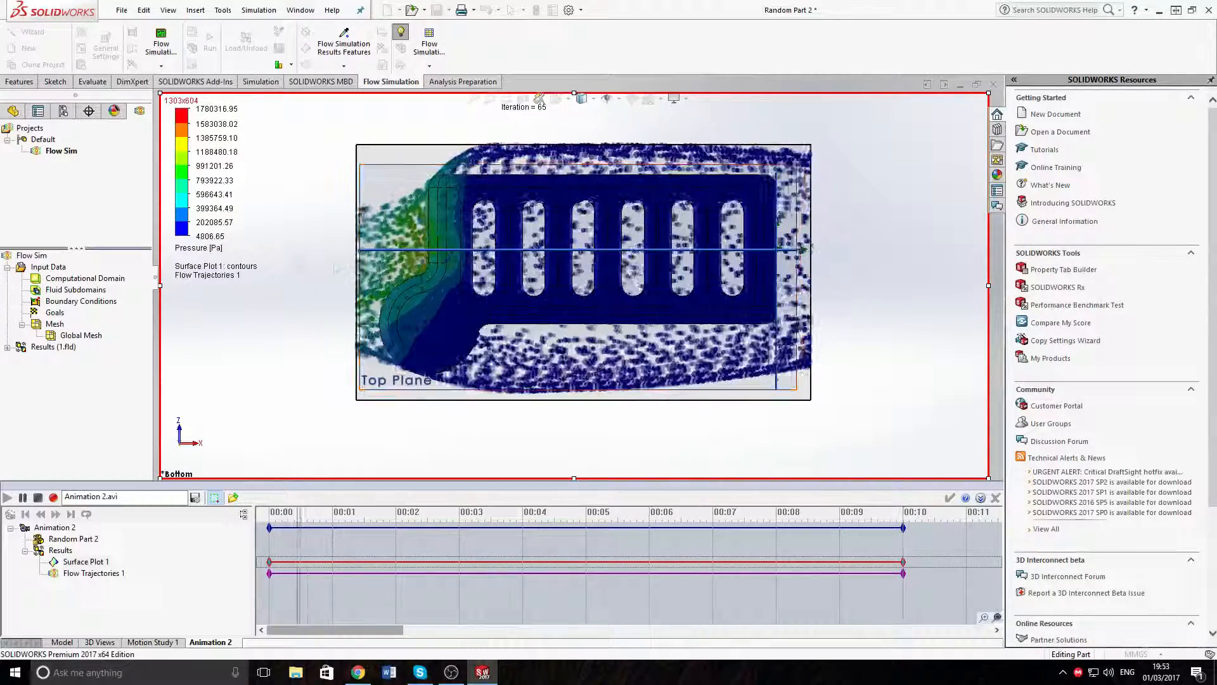
right_click_drag(340, 298, 308, 299)
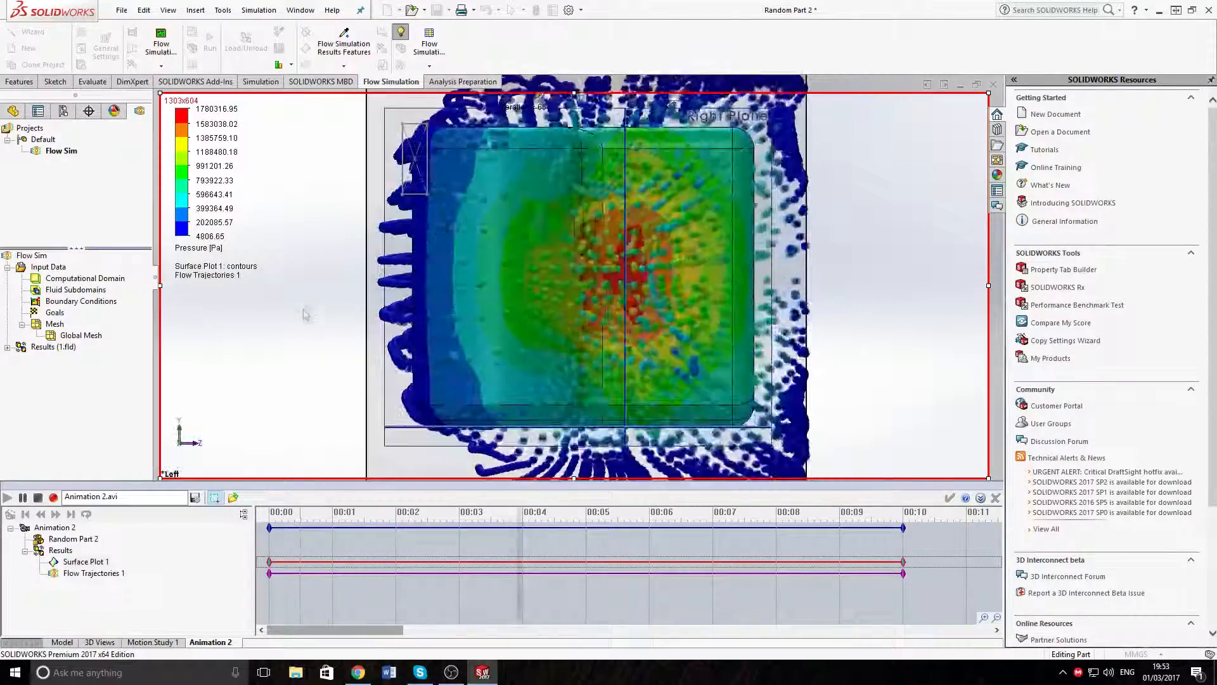